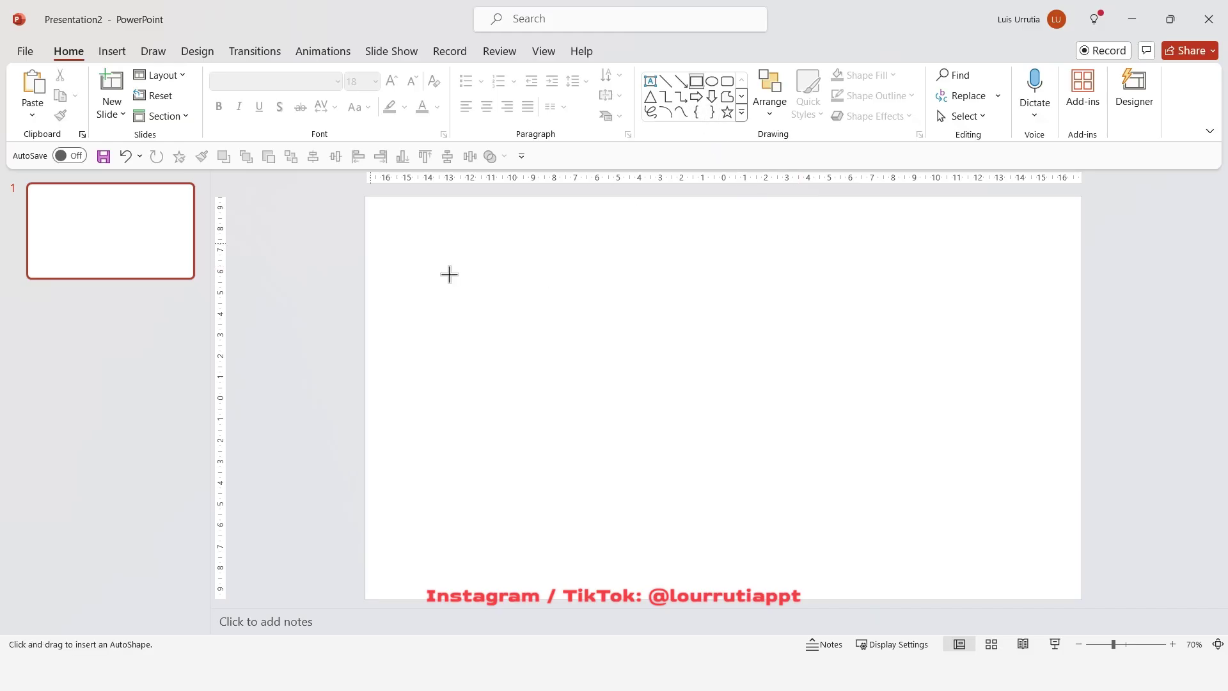
Draw a full-slide rectangle and a 12.67 cm perfect circle on the slide's right side.
{"action": "mouse_move", "coordinate": [362, 195]}
{"action": "left_mouse_down"}
{"action": "mouse_move", "coordinate": [534, 323]}
{"action": "mouse_move", "coordinate": [987, 581]}
{"action": "mouse_move", "coordinate": [1091, 595]}
{"action": "mouse_move", "coordinate": [1082, 600]}
{"action": "left_mouse_up"}
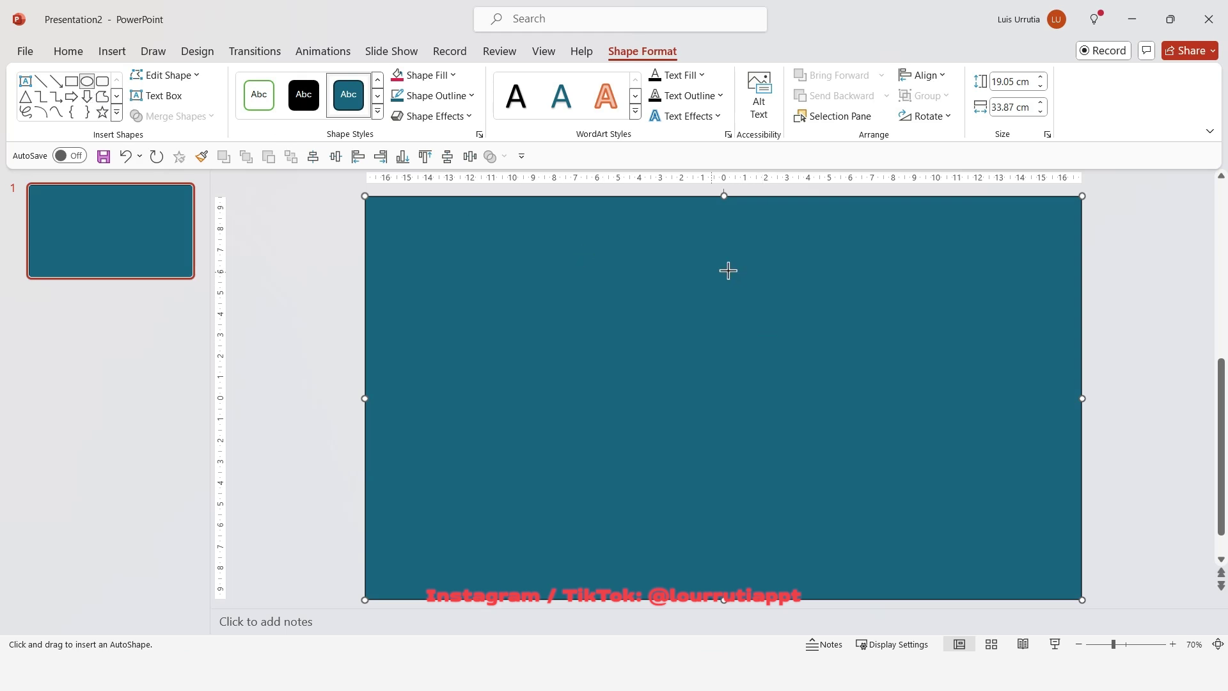
{"action": "left_click_drag", "start_coordinate": [708, 266], "coordinate": [976, 535]}
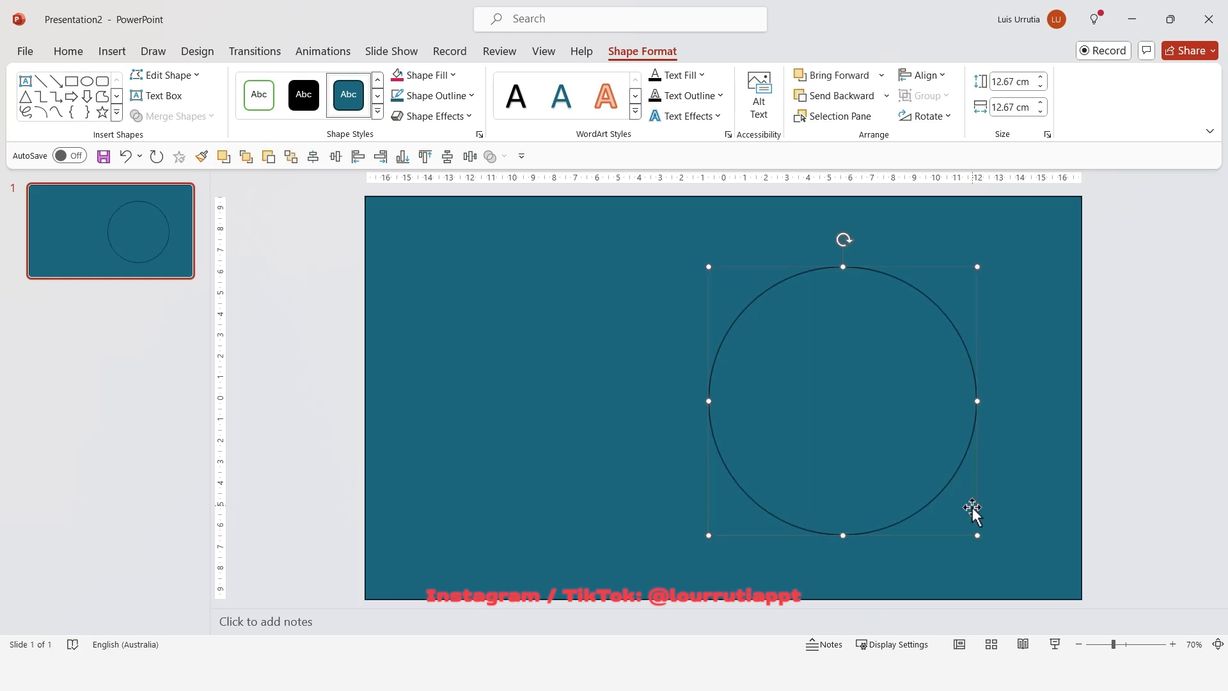
Align the circle to the rectangle's middle and subtract it to cut a circular hole.
{"action": "left_click", "coordinate": [1022, 415]}
{"action": "left_click", "coordinate": [885, 397], "text": "shift"}
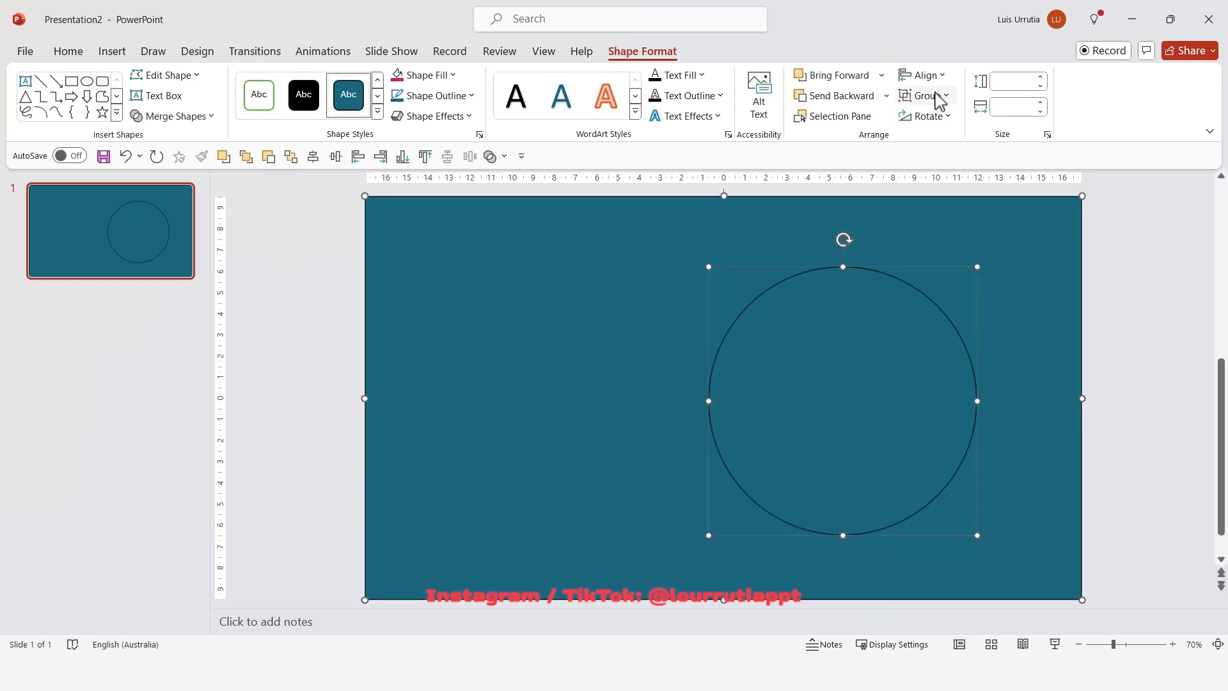
{"action": "left_click", "coordinate": [923, 76]}
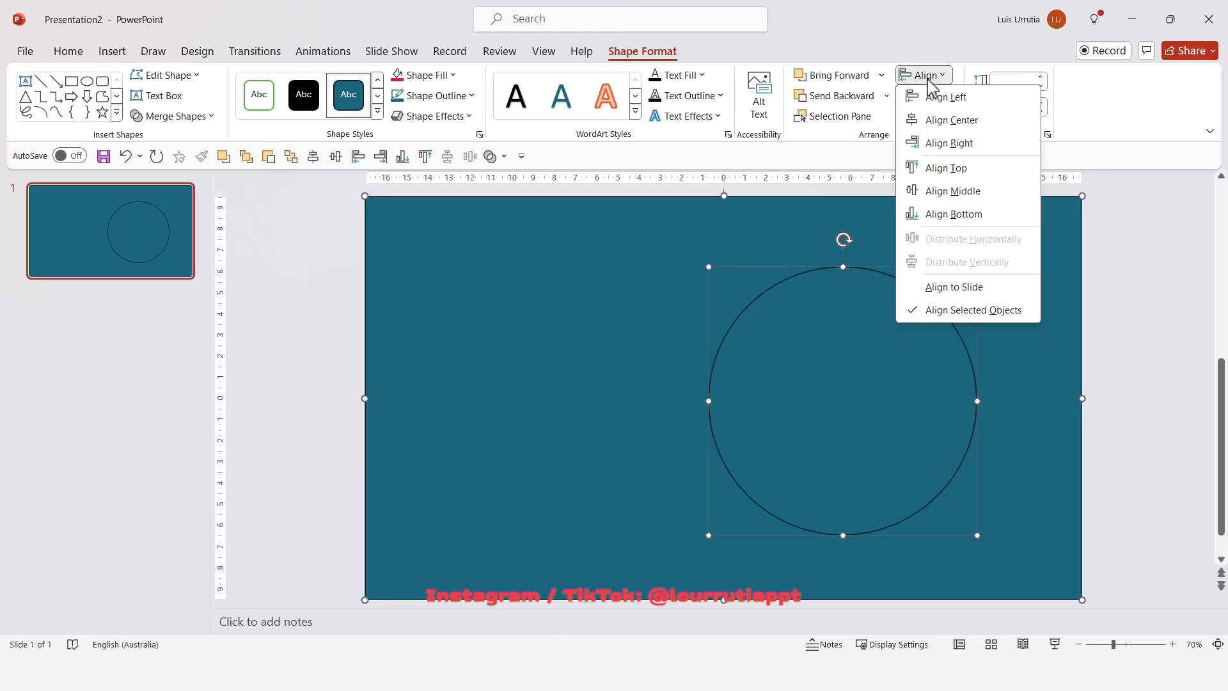
{"action": "left_click", "coordinate": [938, 198]}
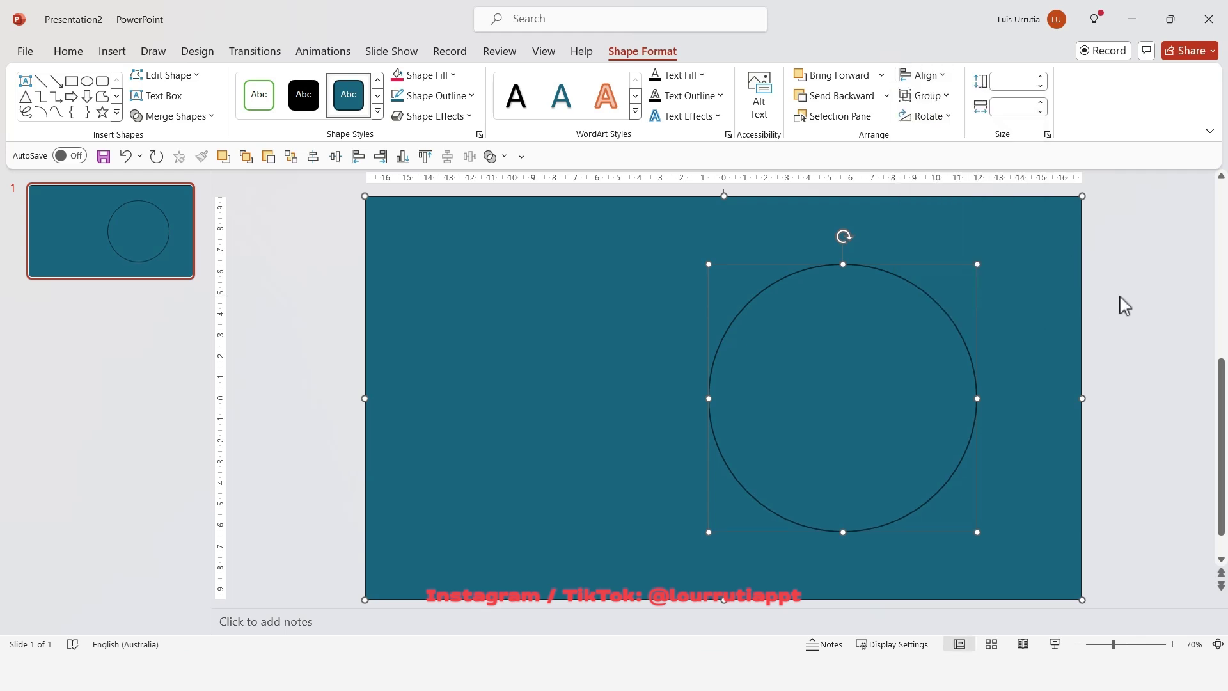
{"action": "left_click", "coordinate": [183, 117]}
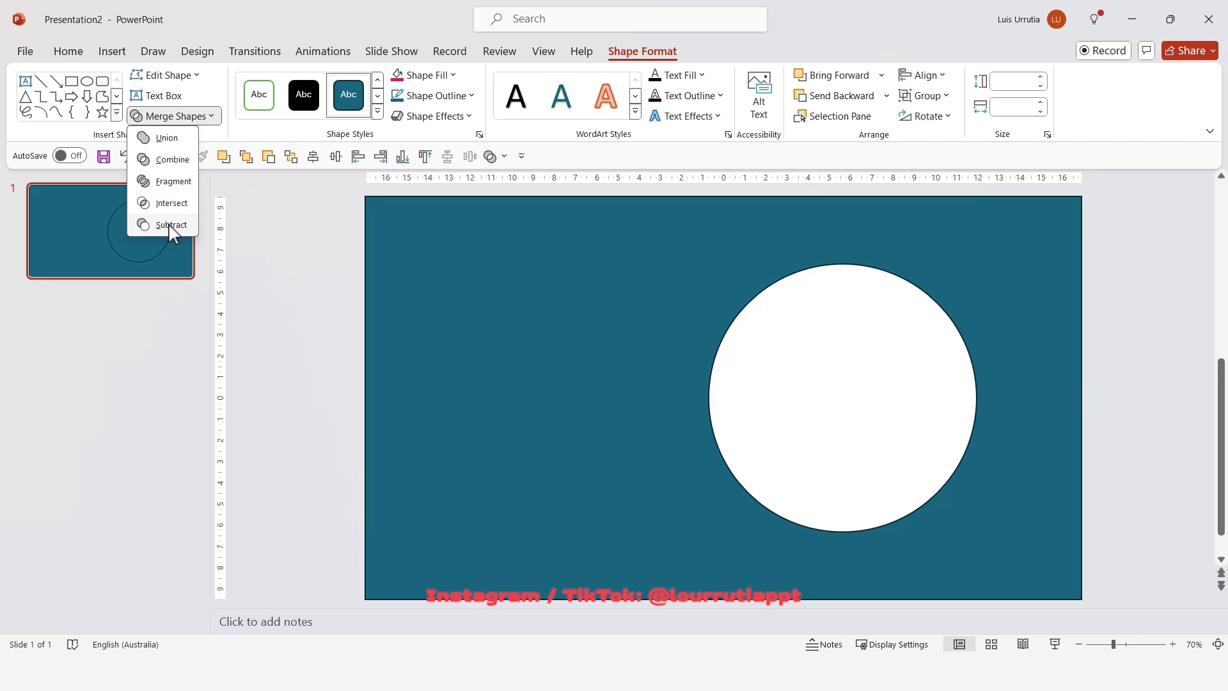
{"action": "left_click", "coordinate": [170, 224]}
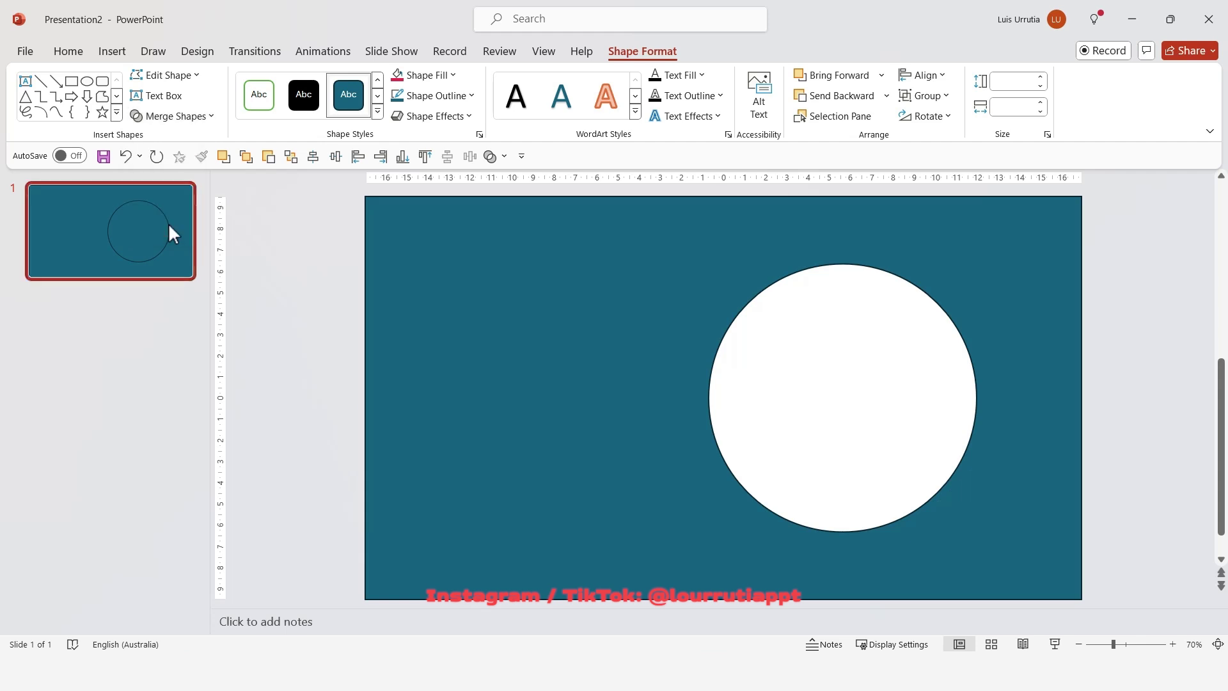
Give the cut-out shape no outline and a white fill.
{"action": "left_click", "coordinate": [473, 97]}
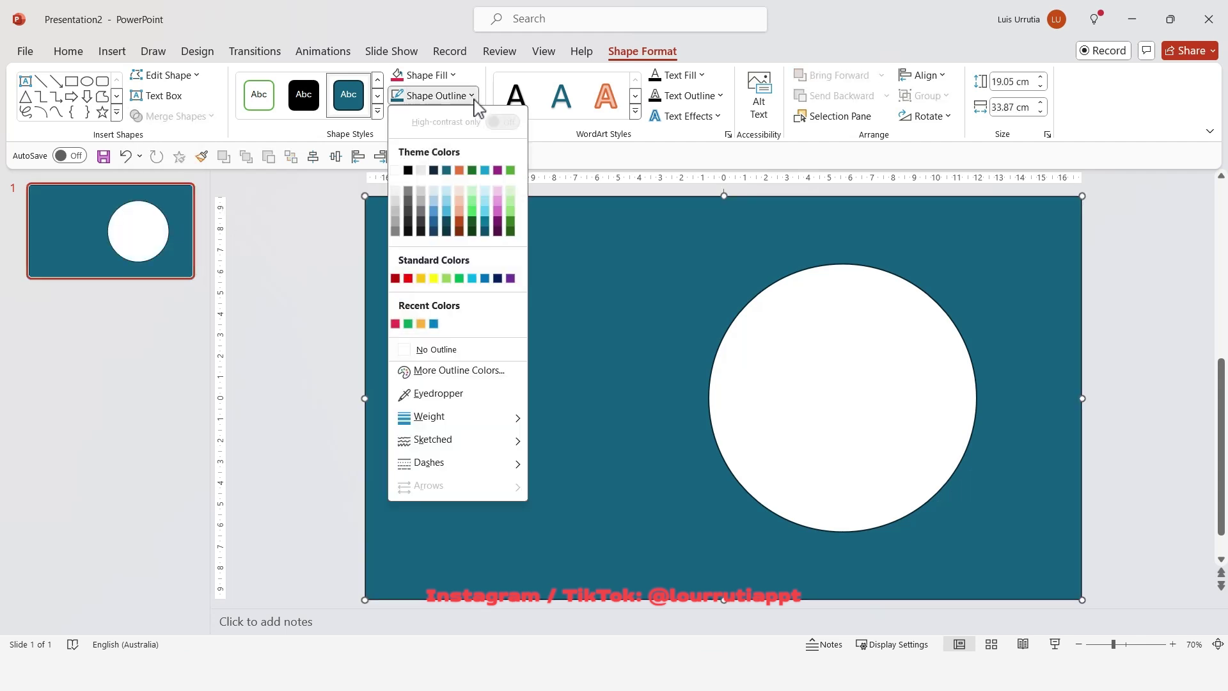
{"action": "left_click", "coordinate": [455, 349]}
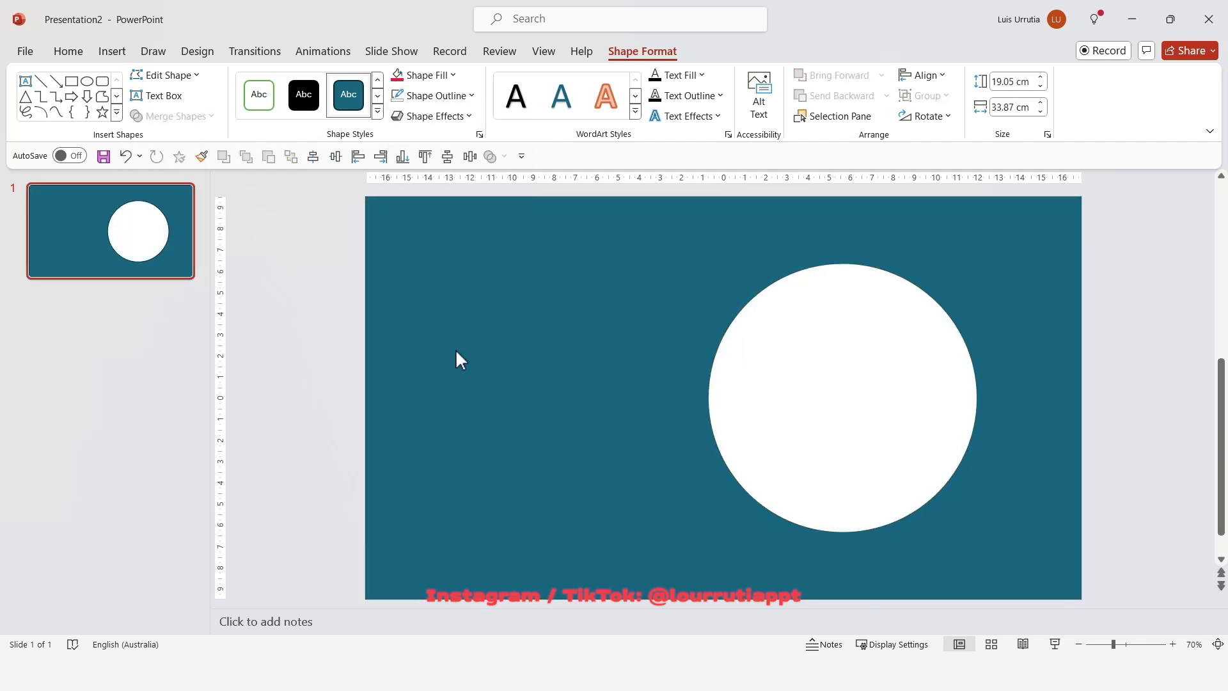
{"action": "left_click", "coordinate": [451, 76]}
{"action": "left_click", "coordinate": [396, 150]}
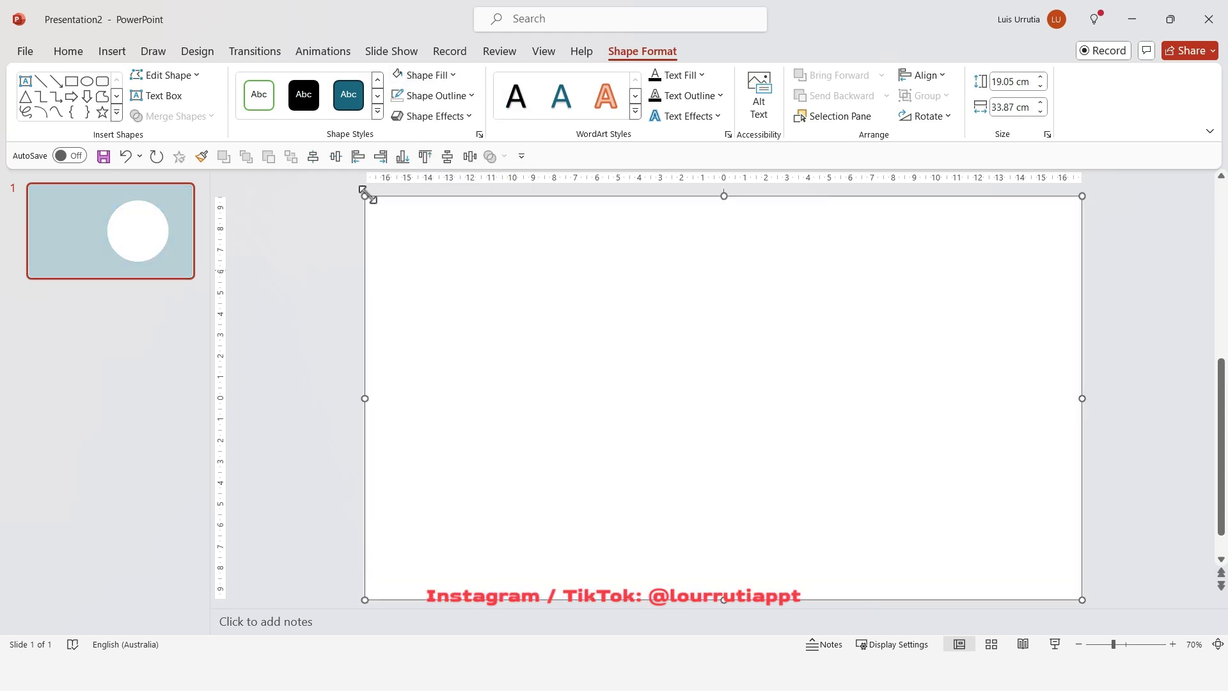
{"action": "left_click", "coordinate": [1145, 395]}
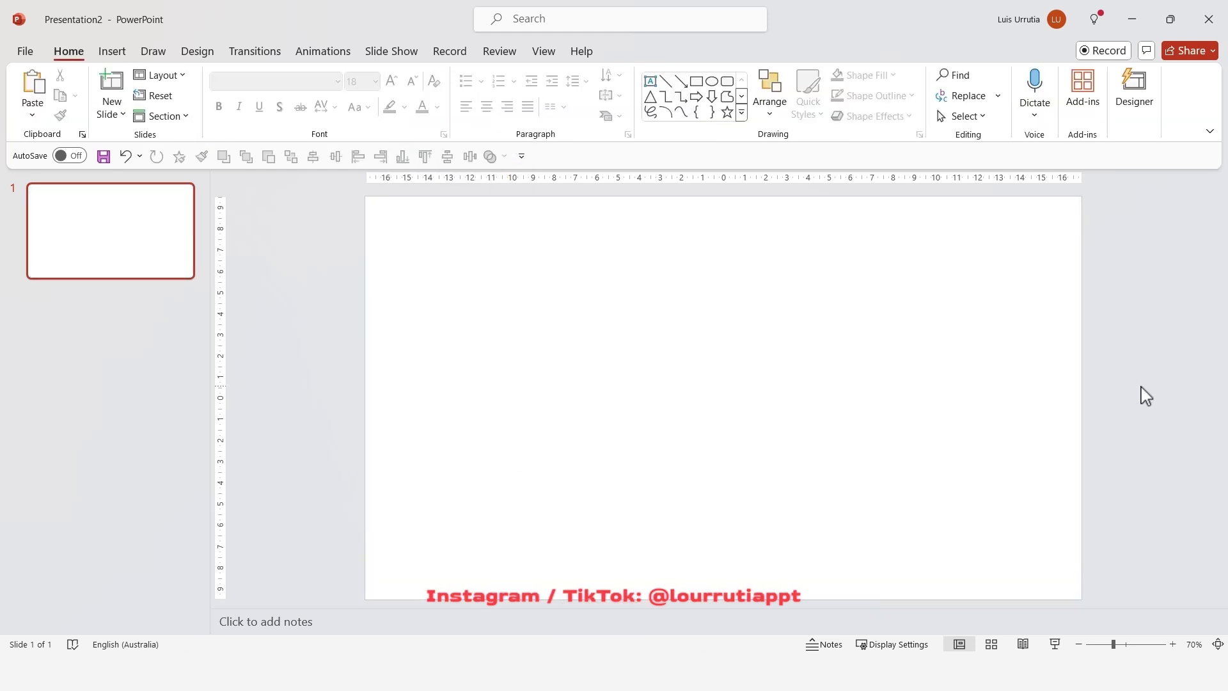
Paste the gymnastics photo, shrink it proportionally and position it over the circular hole.
{"action": "key", "text": "ctrl+v"}
{"action": "scroll", "coordinate": [1132, 446], "scroll_direction": "down", "scroll_amount": 1}
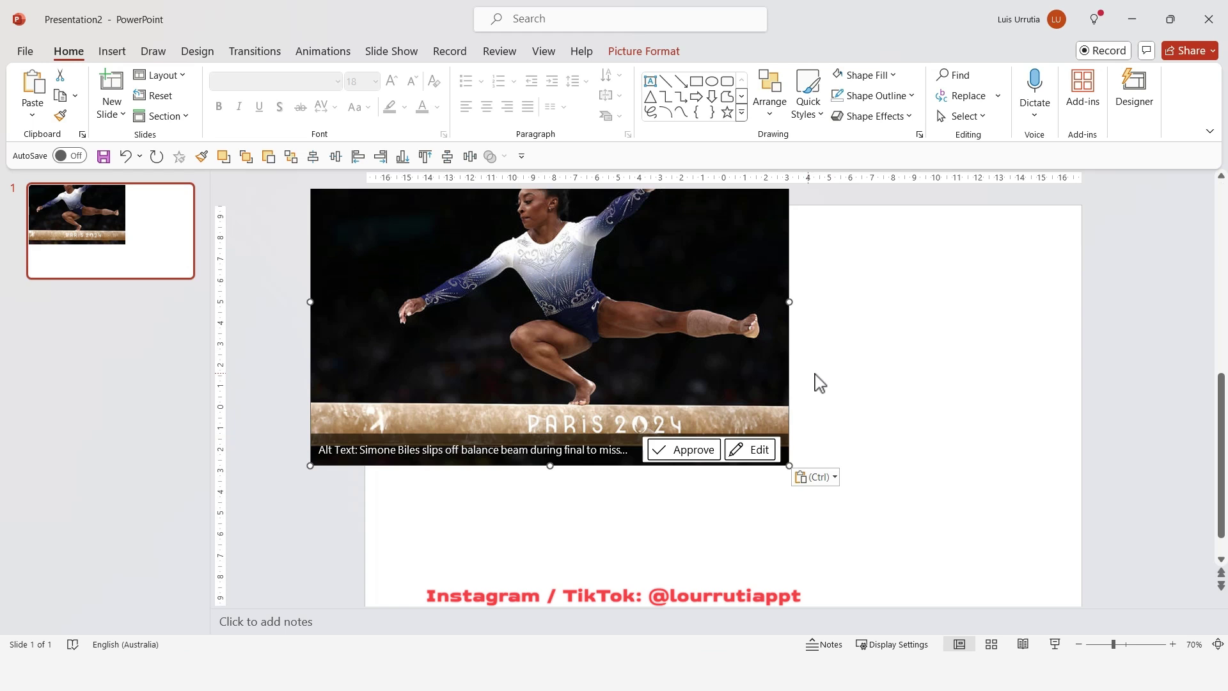
{"action": "left_click_drag", "start_coordinate": [749, 358], "coordinate": [981, 466]}
{"action": "left_click_drag", "start_coordinate": [1022, 228], "coordinate": [926, 296]}
{"action": "left_click_drag", "start_coordinate": [818, 393], "coordinate": [727, 354]}
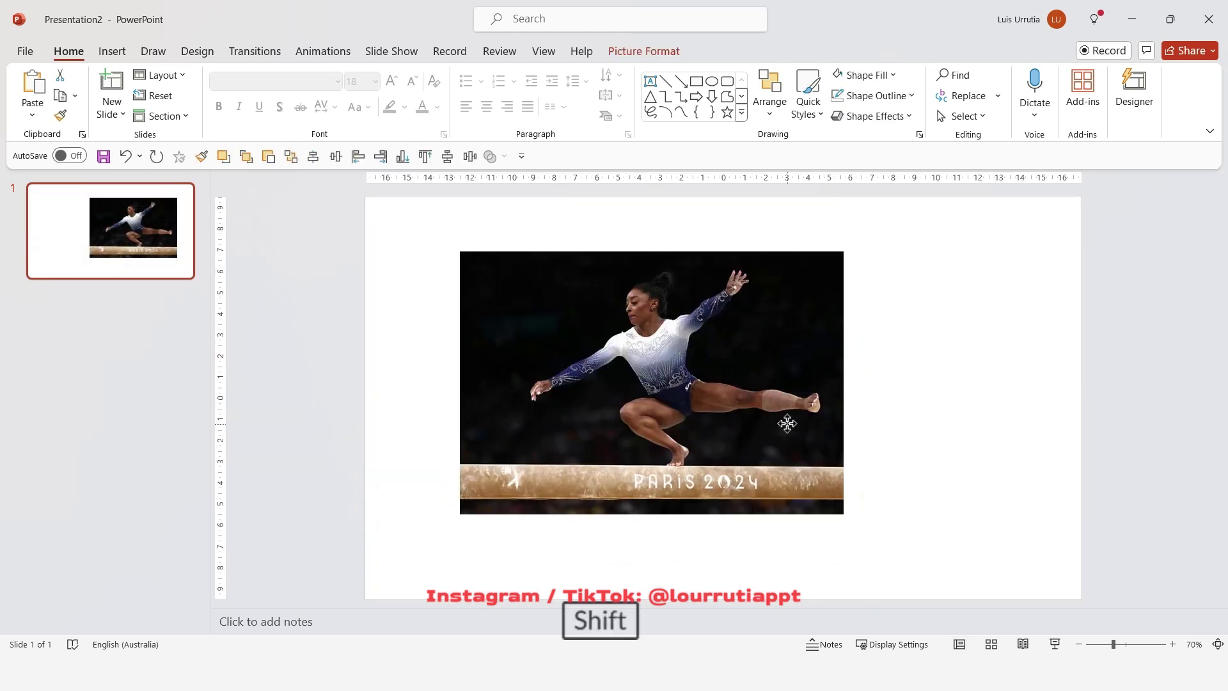
Set the slide background colour to black.
{"action": "right_click", "coordinate": [1108, 362]}
{"action": "left_click", "coordinate": [1066, 547]}
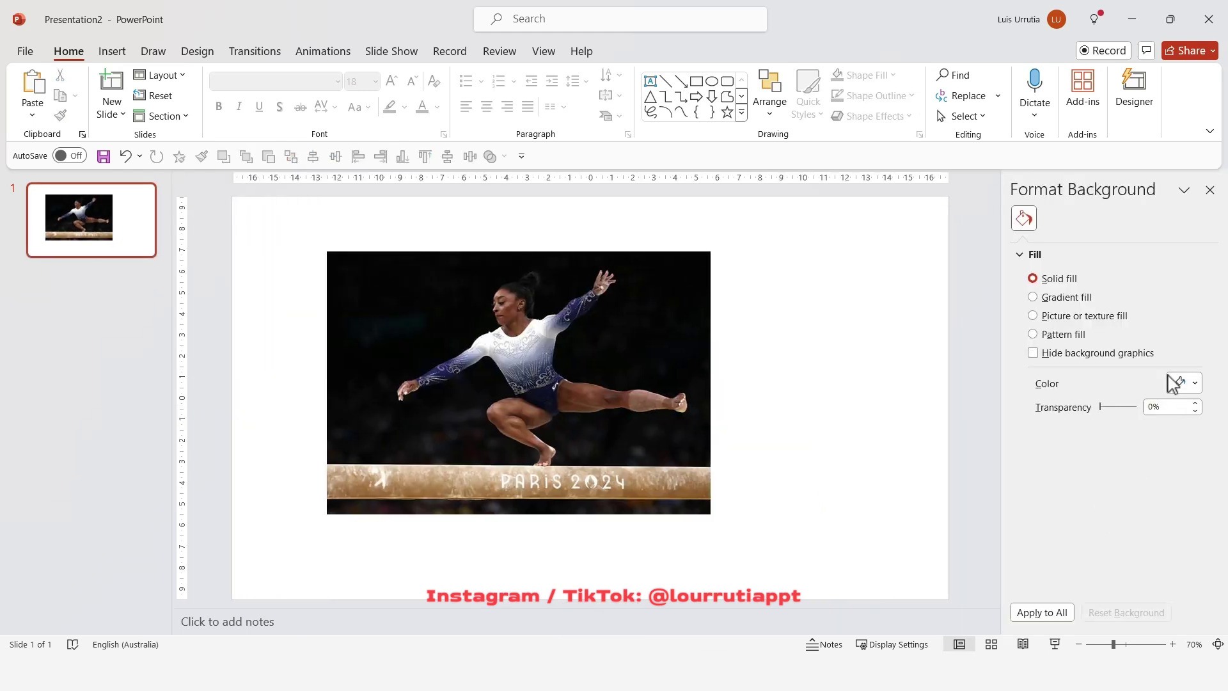
{"action": "left_click", "coordinate": [1180, 383]}
{"action": "left_click", "coordinate": [1116, 170]}
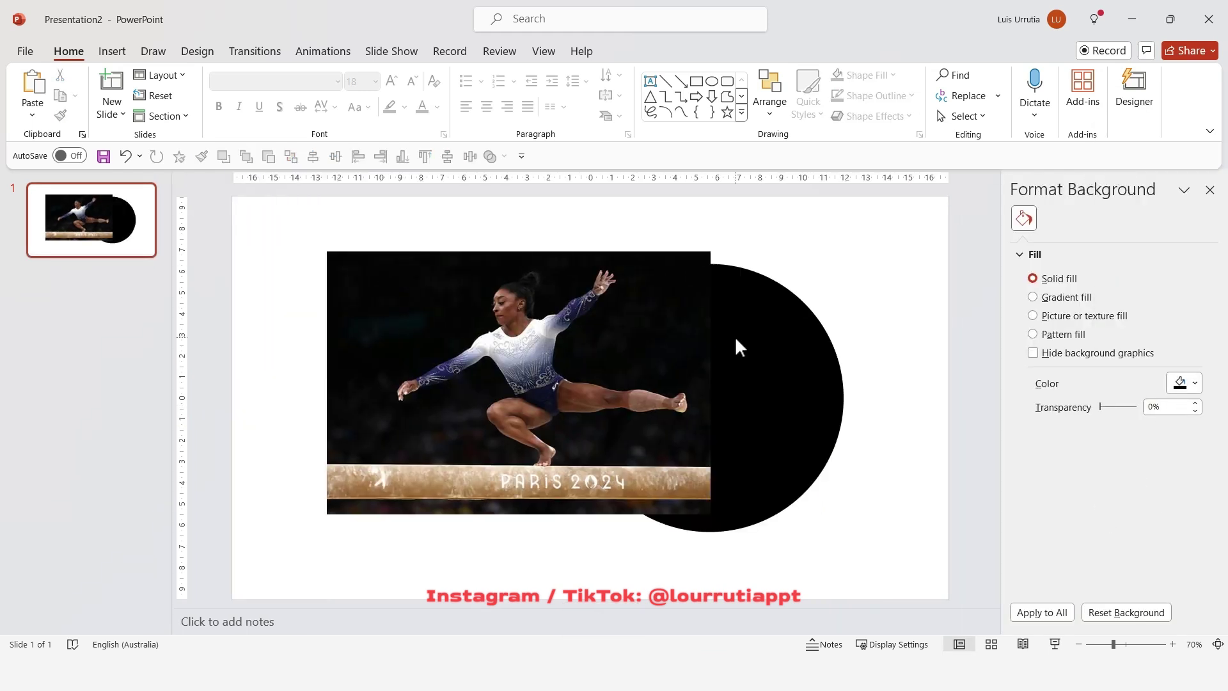
Move the gymnastics photo right over the black circle and enlarge it slightly.
{"action": "left_click", "coordinate": [710, 384]}
{"action": "left_click_drag", "start_coordinate": [710, 383], "coordinate": [781, 377]}
{"action": "left_click_drag", "start_coordinate": [853, 523], "coordinate": [886, 521]}
Change the slide background colour to dark red.
{"action": "left_click", "coordinate": [1023, 216]}
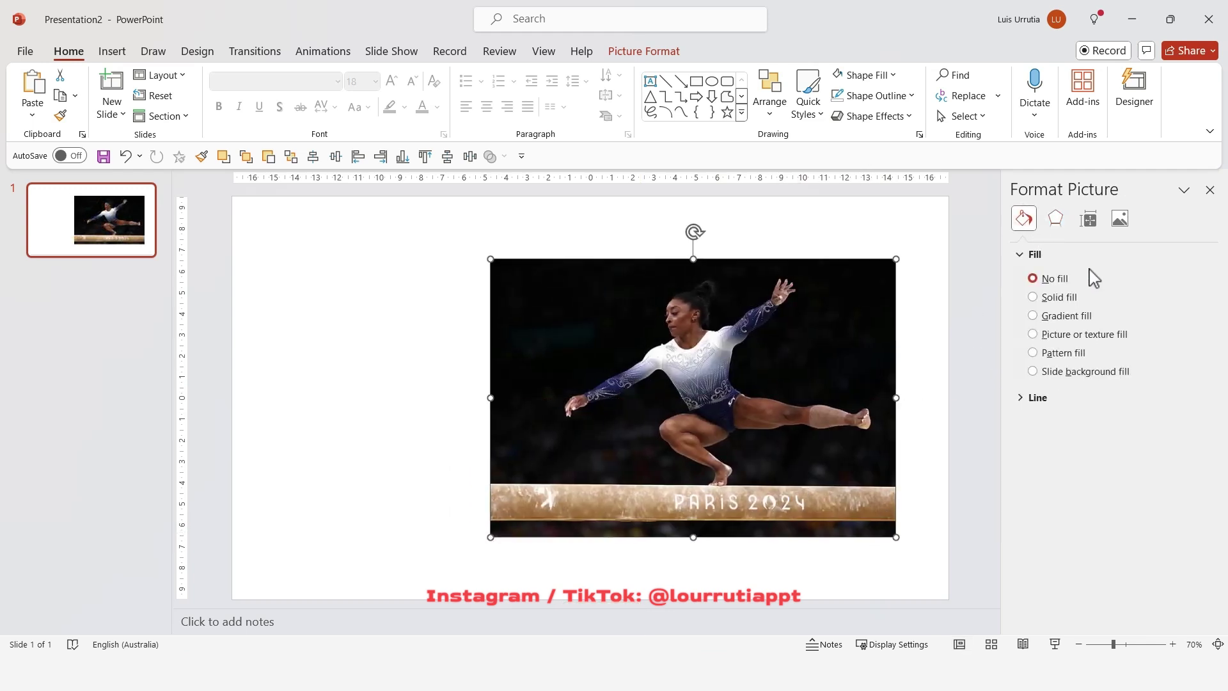
{"action": "left_click", "coordinate": [1000, 277]}
{"action": "left_click", "coordinate": [1181, 386]}
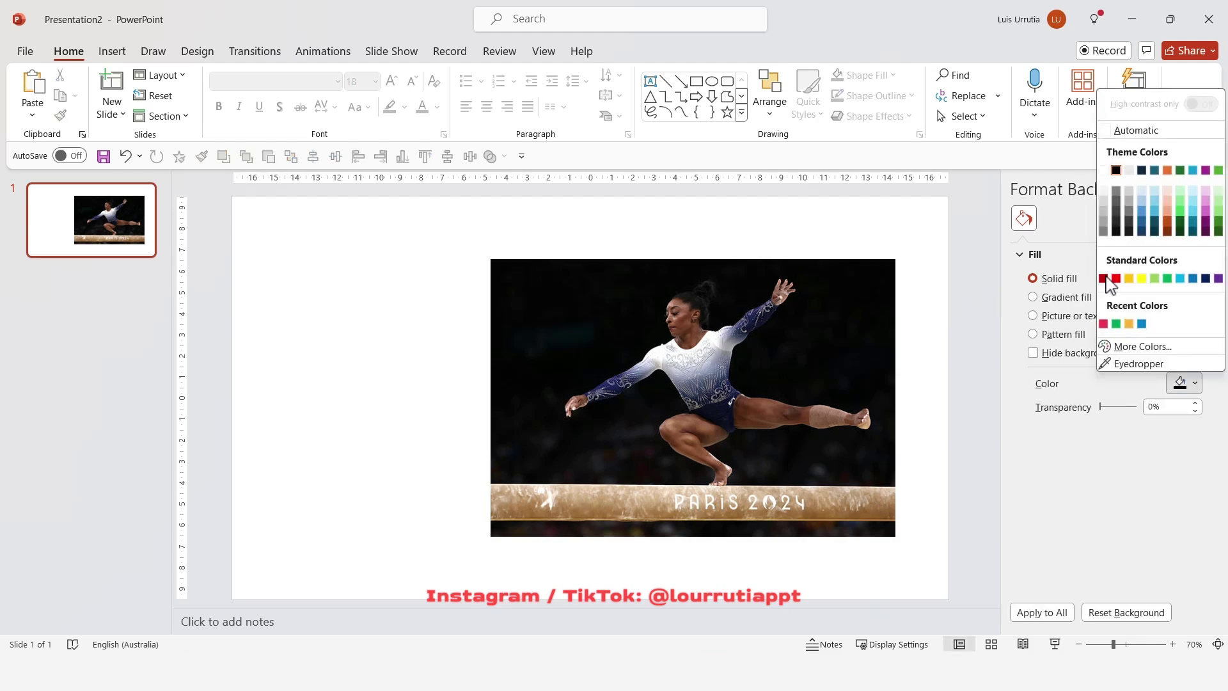
{"action": "left_click", "coordinate": [1108, 171]}
Paste the synchronised swimming photo and size it to cover the gymnastics photo exactly.
{"action": "key", "text": "ctrl+v"}
{"action": "left_click_drag", "start_coordinate": [471, 219], "coordinate": [566, 272]}
{"action": "left_click_drag", "start_coordinate": [640, 327], "coordinate": [562, 309]}
{"action": "left_click_drag", "start_coordinate": [885, 521], "coordinate": [903, 536]}
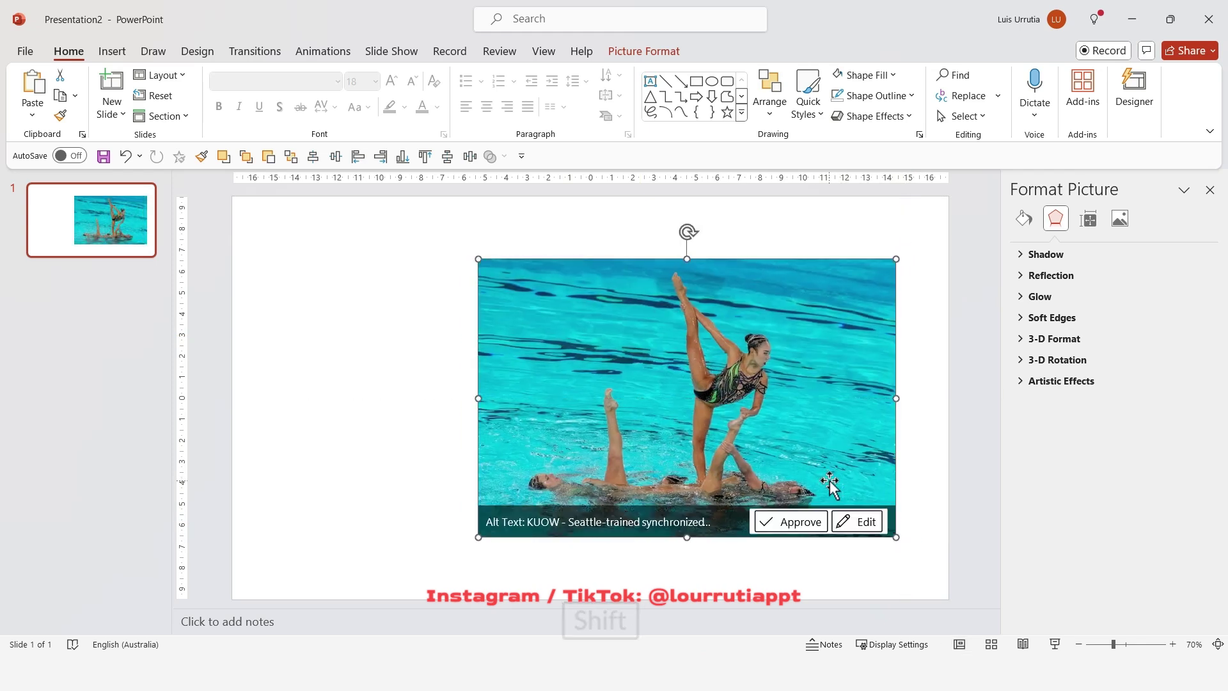
Move the swimming photo below the gymnastics photo and crop its left edge to equal width.
{"action": "left_click_drag", "start_coordinate": [754, 271], "coordinate": [755, 539]}
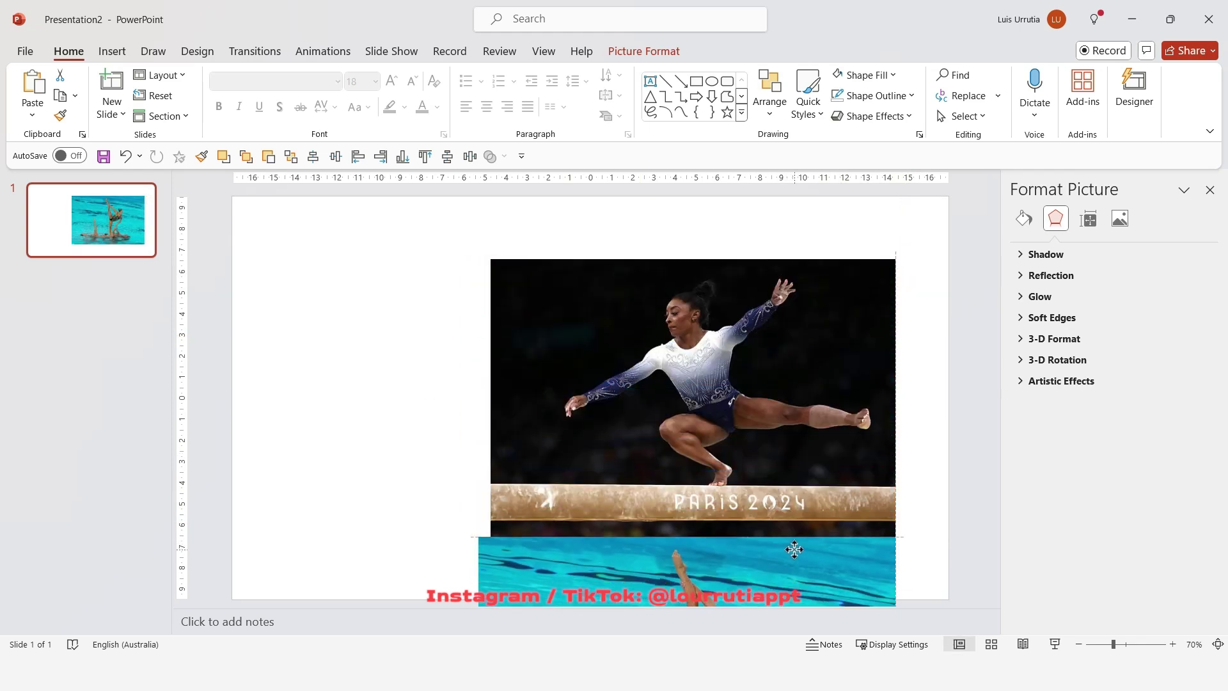
{"action": "scroll", "coordinate": [946, 448], "scroll_direction": "down", "scroll_amount": 3}
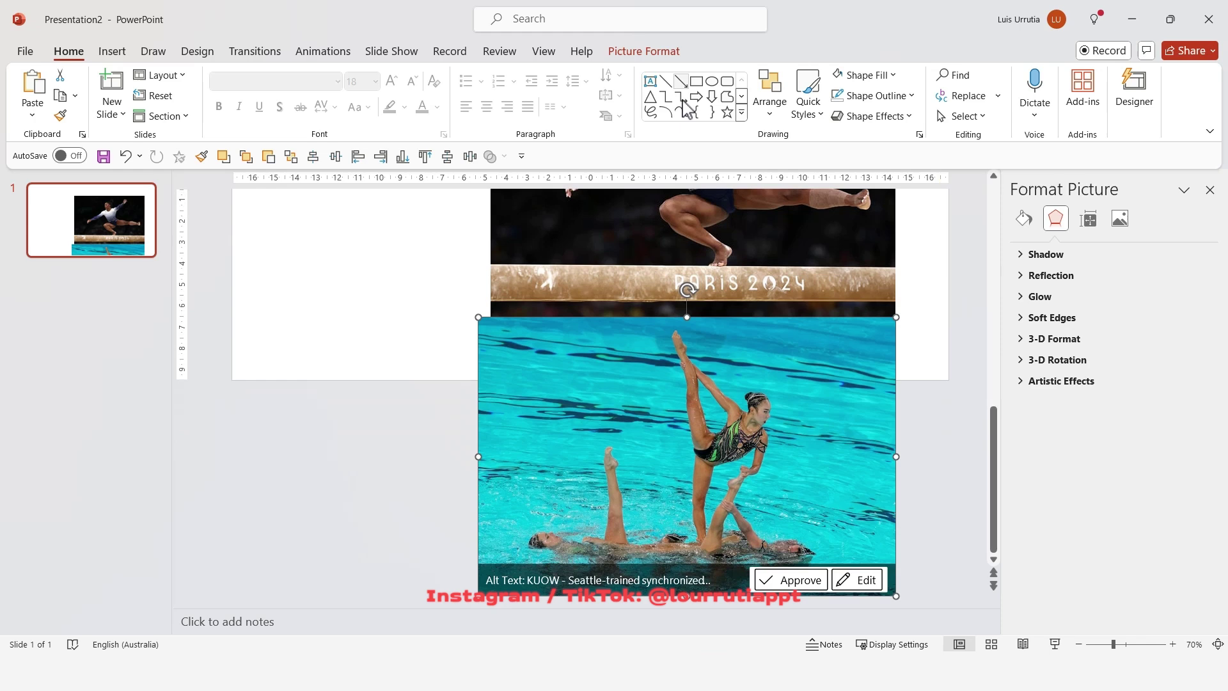
{"action": "left_click", "coordinate": [658, 53]}
{"action": "left_click", "coordinate": [1028, 102]}
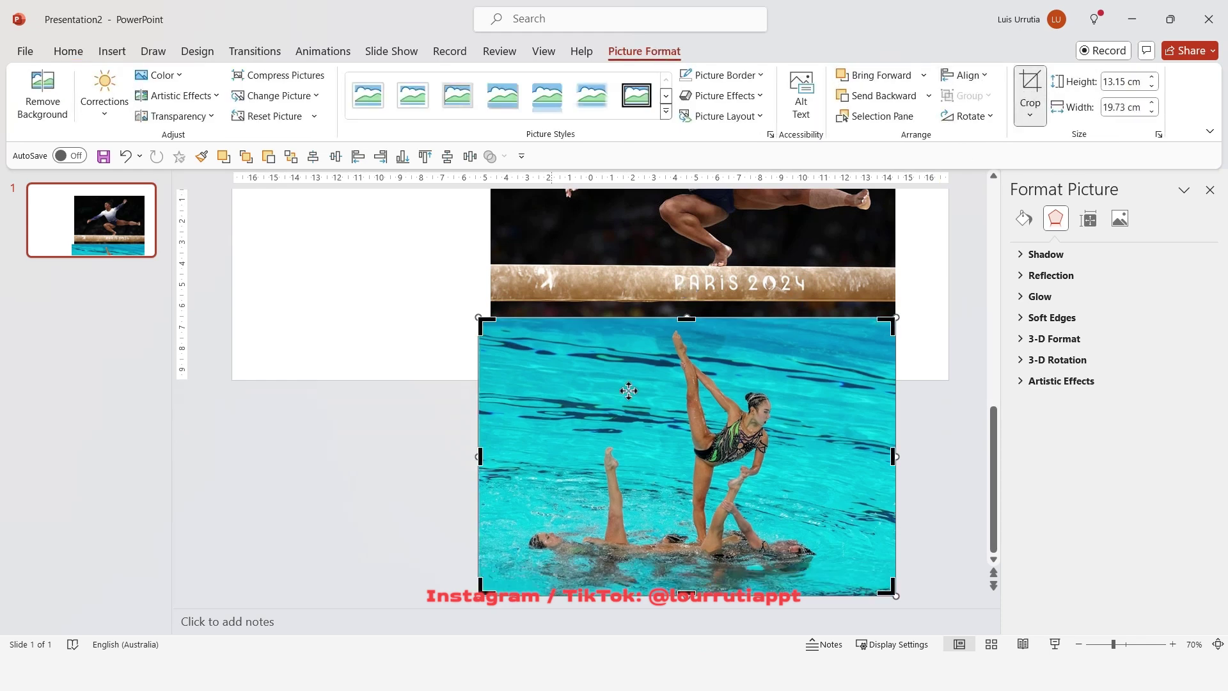
{"action": "left_click_drag", "start_coordinate": [478, 455], "coordinate": [491, 455]}
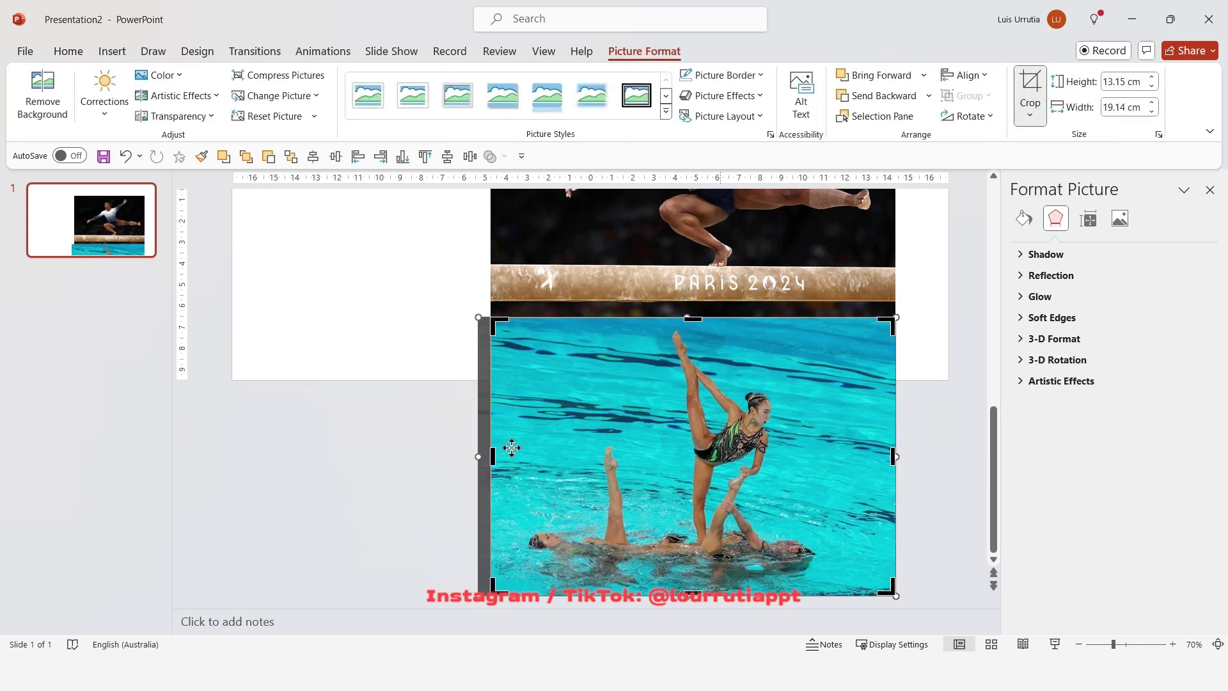
{"action": "left_click", "coordinate": [926, 422]}
Select all four stacked sport photos and group them.
{"action": "scroll", "coordinate": [929, 424], "scroll_direction": "down", "scroll_amount": 5}
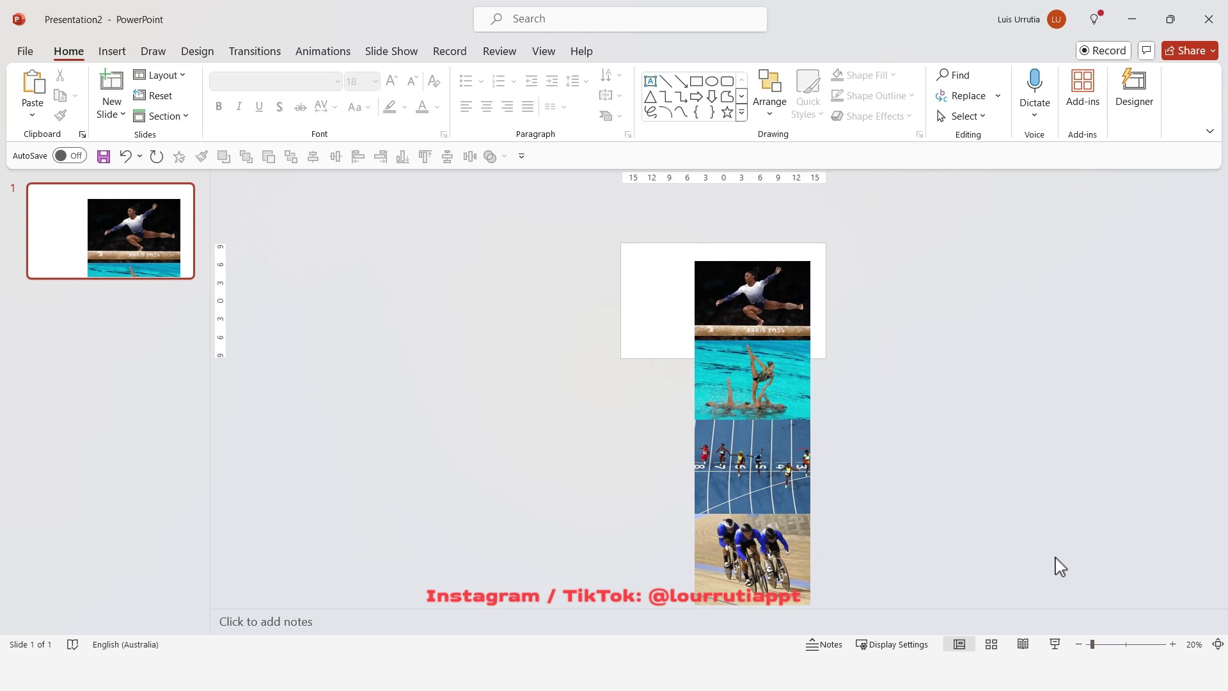
{"action": "left_click_drag", "start_coordinate": [915, 228], "coordinate": [652, 605]}
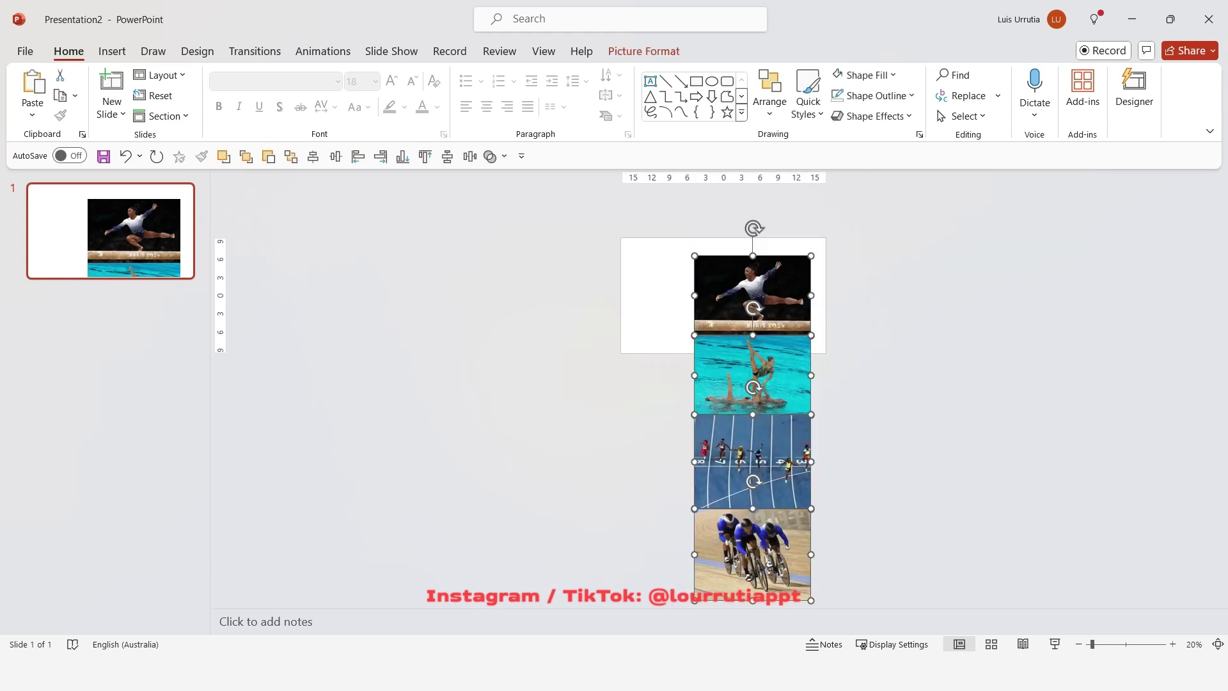
{"action": "left_click_drag", "start_coordinate": [1094, 645], "coordinate": [1105, 645]}
{"action": "right_click", "coordinate": [827, 330]}
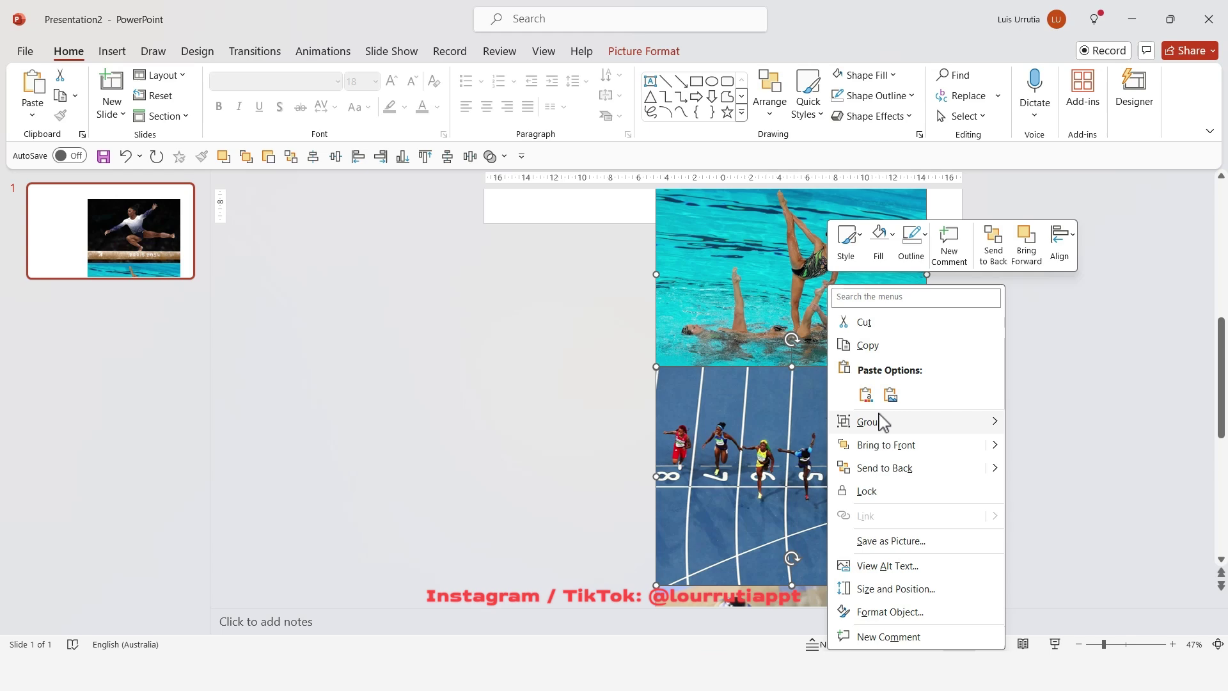
{"action": "mouse_move", "coordinate": [877, 423]}
{"action": "left_click", "coordinate": [1022, 432]}
{"action": "scroll", "coordinate": [1078, 444], "scroll_direction": "up", "scroll_amount": 2}
Paste the GYMNASTICS and AQUATICS headings with descriptions, placing AQUATICS beside its photo.
{"action": "key", "text": "ctrl+v"}
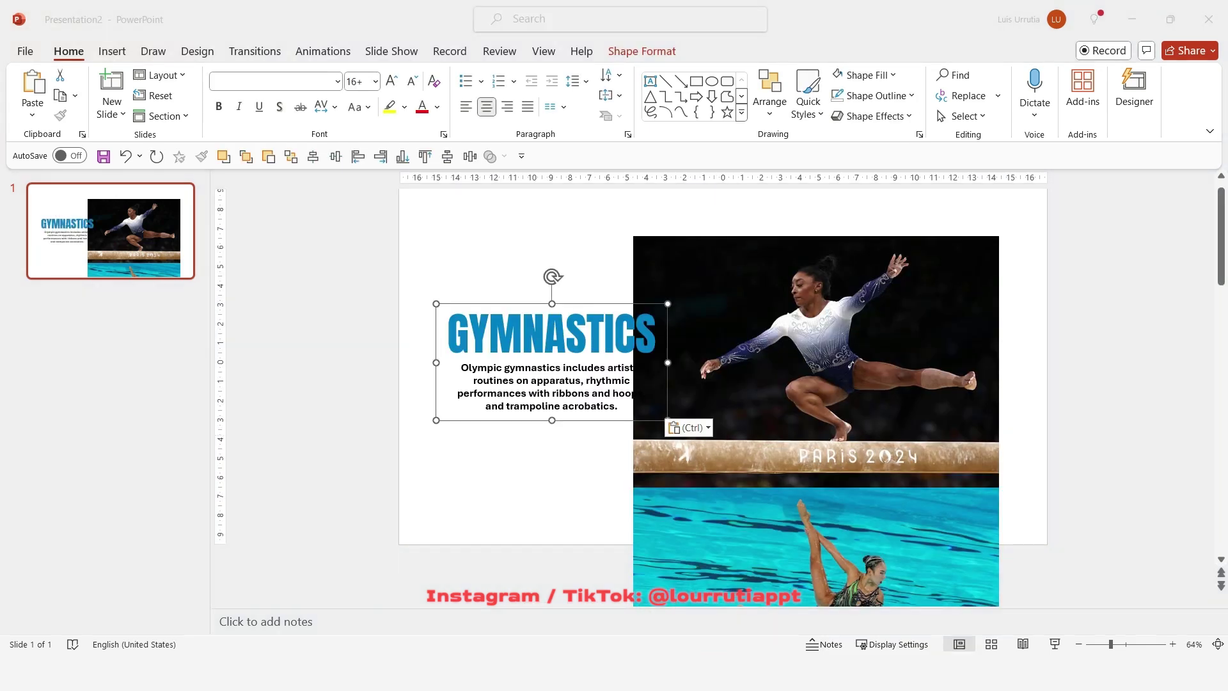
{"action": "key", "text": "ctrl+c"}
{"action": "left_click", "coordinate": [1128, 441]}
{"action": "scroll", "coordinate": [1144, 432], "scroll_direction": "down", "scroll_amount": 3}
{"action": "key", "text": "ctrl+v"}
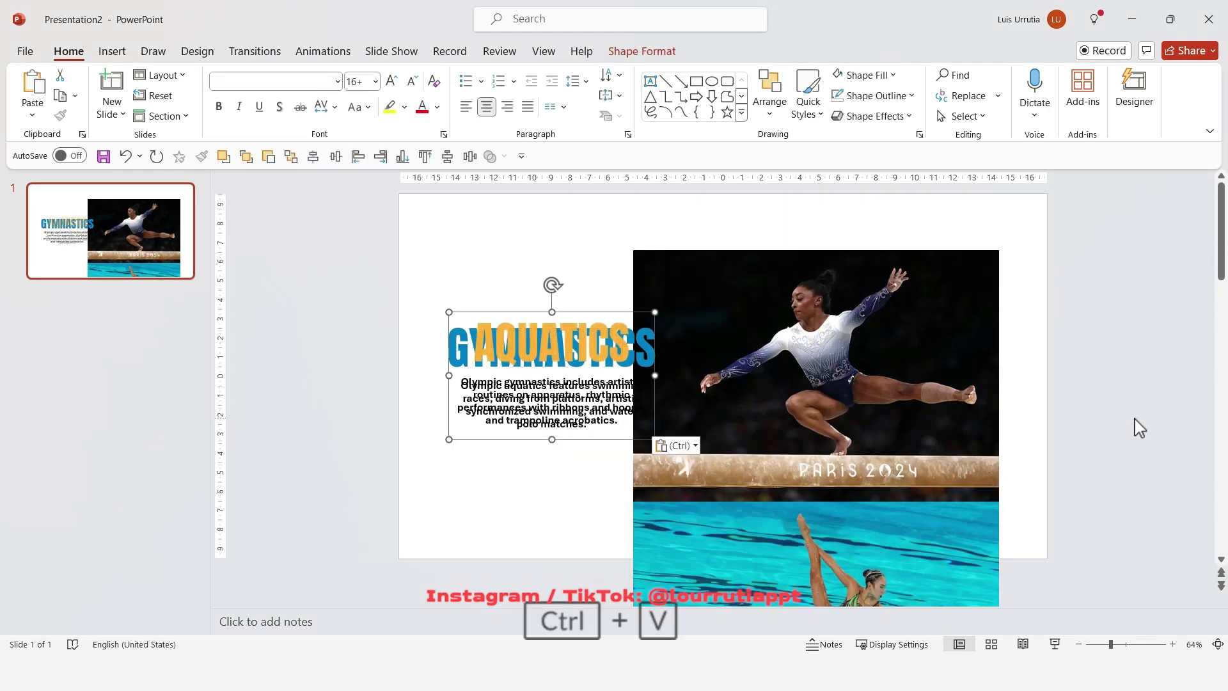
{"action": "left_click_drag", "start_coordinate": [597, 281], "coordinate": [623, 489]}
{"action": "scroll", "coordinate": [956, 398], "scroll_direction": "down", "scroll_amount": 3}
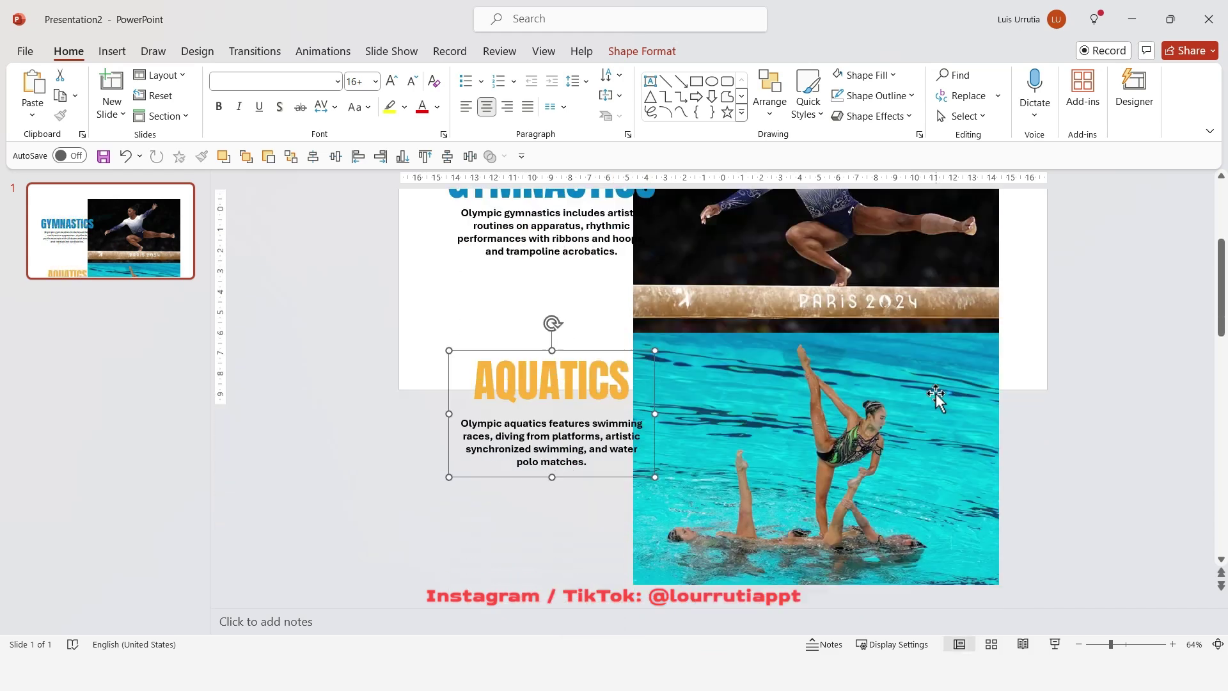
{"action": "left_click_drag", "start_coordinate": [610, 332], "coordinate": [608, 392]}
Paste the ATHLETICS and CYCLING headings with descriptions beside their photos.
{"action": "scroll", "coordinate": [583, 219], "scroll_direction": "down", "scroll_amount": 3}
{"action": "key", "text": "ctrl+v"}
{"action": "left_click_drag", "start_coordinate": [584, 219], "coordinate": [608, 479]}
{"action": "scroll", "coordinate": [606, 372], "scroll_direction": "down", "scroll_amount": 3}
{"action": "key", "text": "ctrl+v"}
{"action": "scroll", "coordinate": [584, 403], "scroll_direction": "down", "scroll_amount": 5}
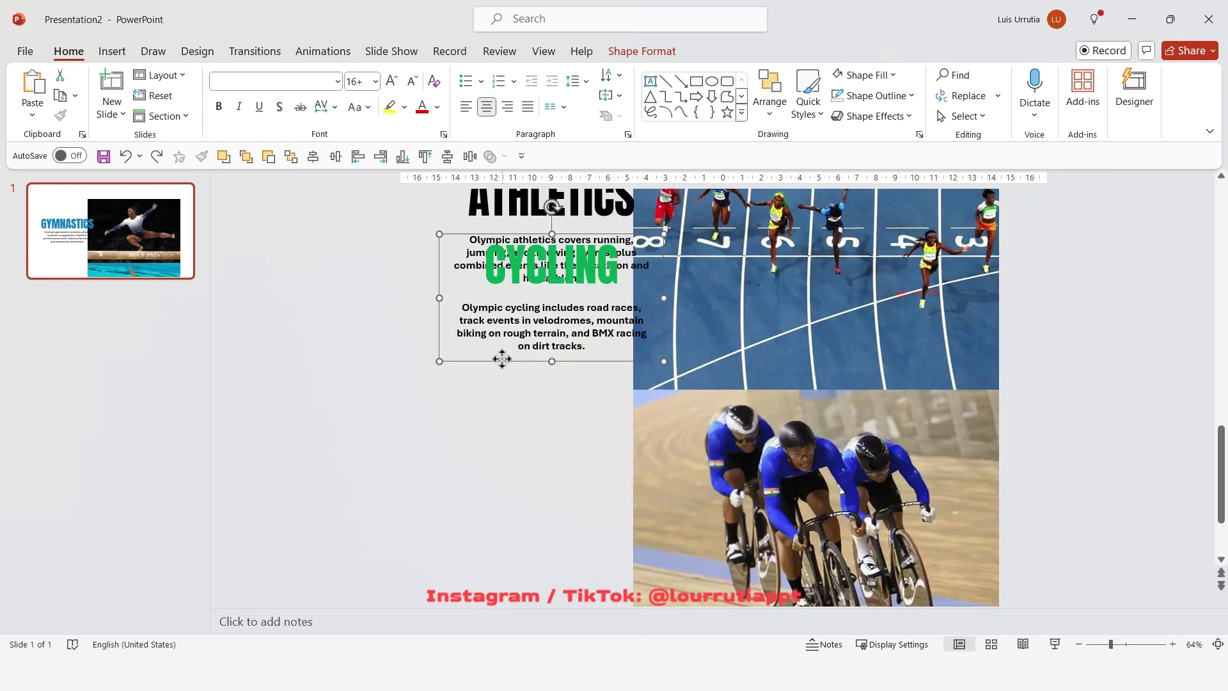
{"action": "left_click_drag", "start_coordinate": [514, 575], "coordinate": [516, 557]}
{"action": "scroll", "coordinate": [584, 448], "scroll_direction": "down", "scroll_amount": 2}
{"action": "left_click", "coordinate": [583, 493]}
{"action": "scroll", "coordinate": [963, 383], "scroll_direction": "up", "scroll_amount": 15}
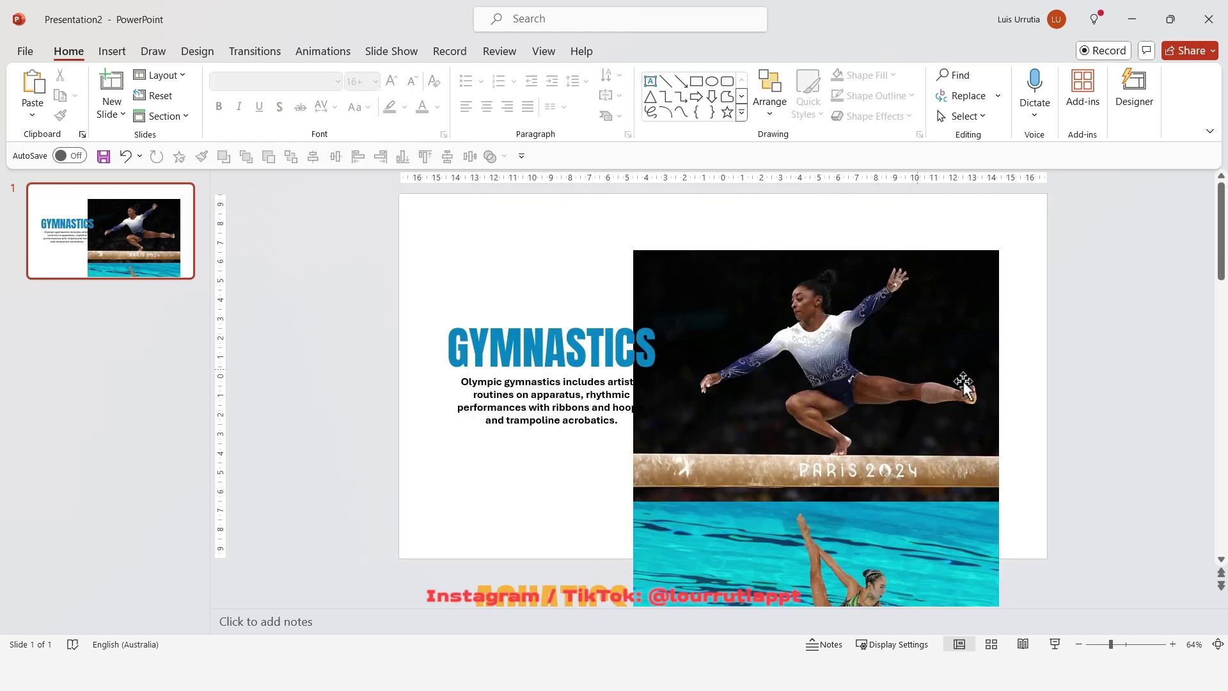
Send the photo group to the back so the gymnast shows through the hole, then duplicate the slide.
{"action": "left_click", "coordinate": [847, 324]}
{"action": "right_click", "coordinate": [846, 325]}
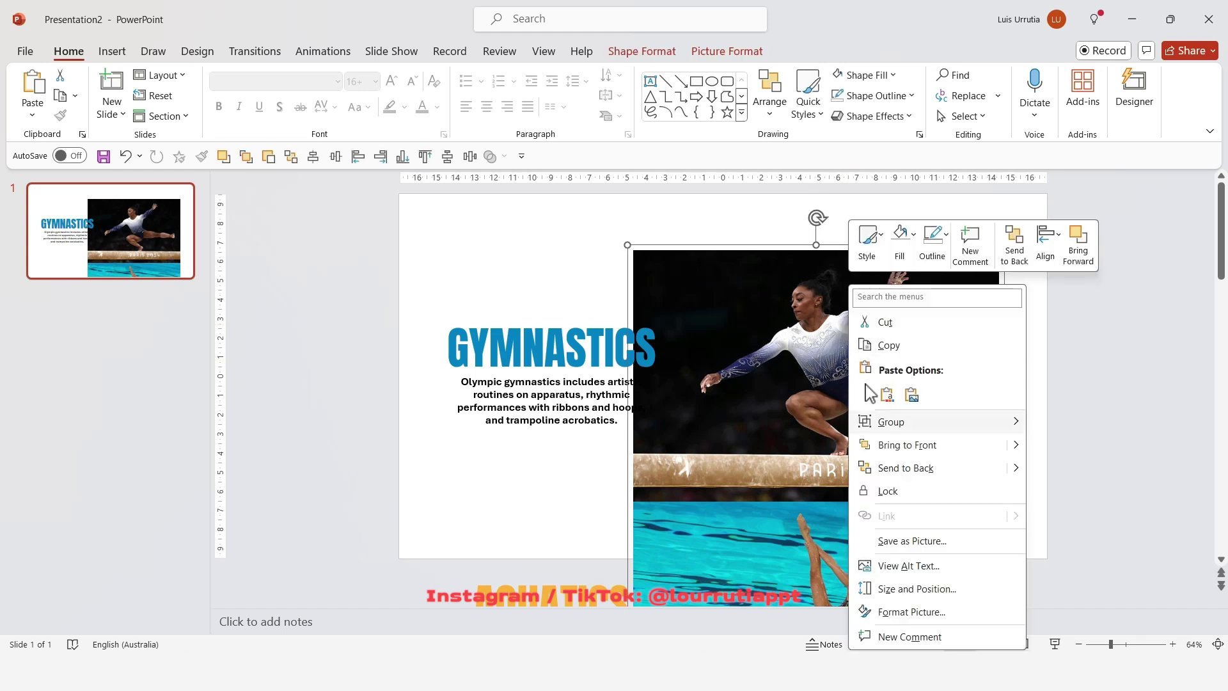
{"action": "left_click", "coordinate": [905, 467]}
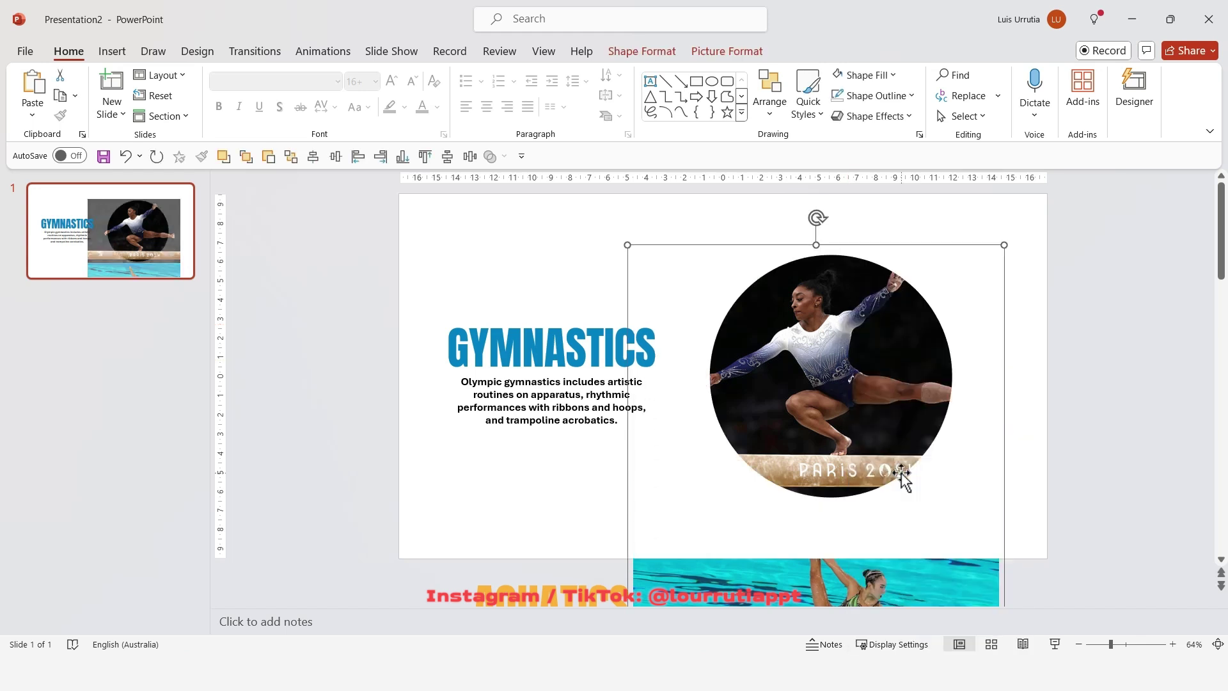
{"action": "left_click", "coordinate": [1110, 405]}
{"action": "key", "text": "ctrl+d"}
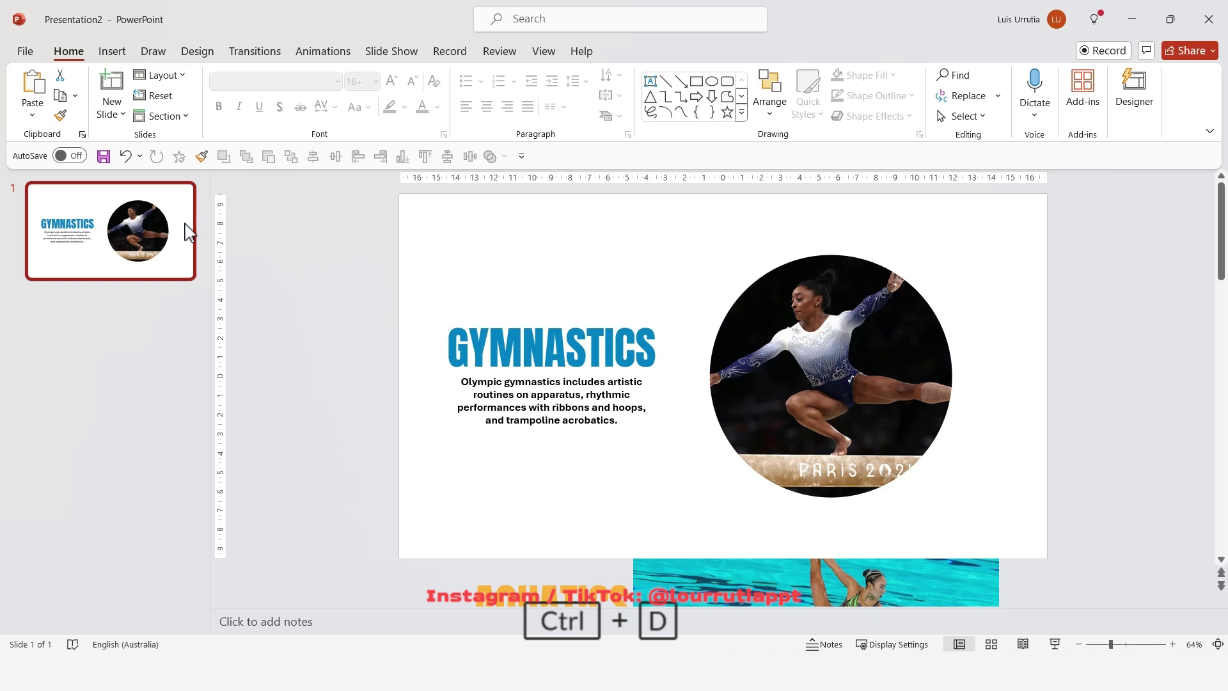
On the duplicate slide, move the photo group and all four text boxes below the slide.
{"action": "left_click", "coordinate": [149, 256]}
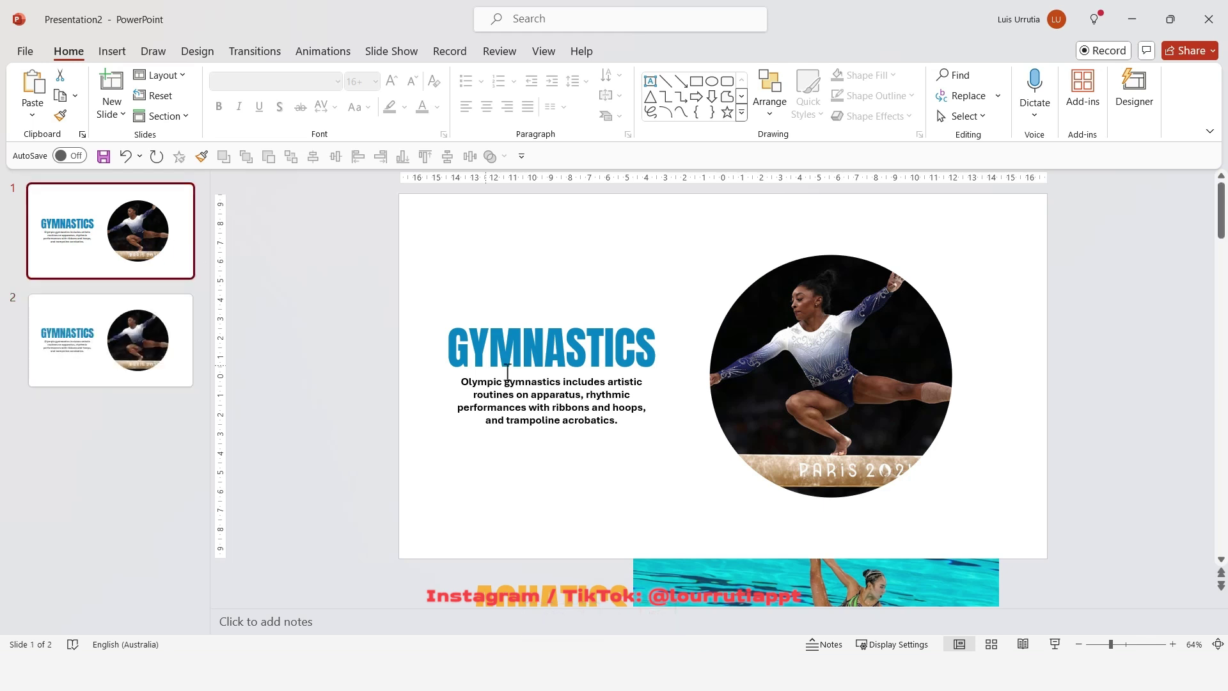
{"action": "left_click", "coordinate": [1095, 646]}
{"action": "scroll", "coordinate": [959, 531], "scroll_direction": "down", "scroll_amount": 1}
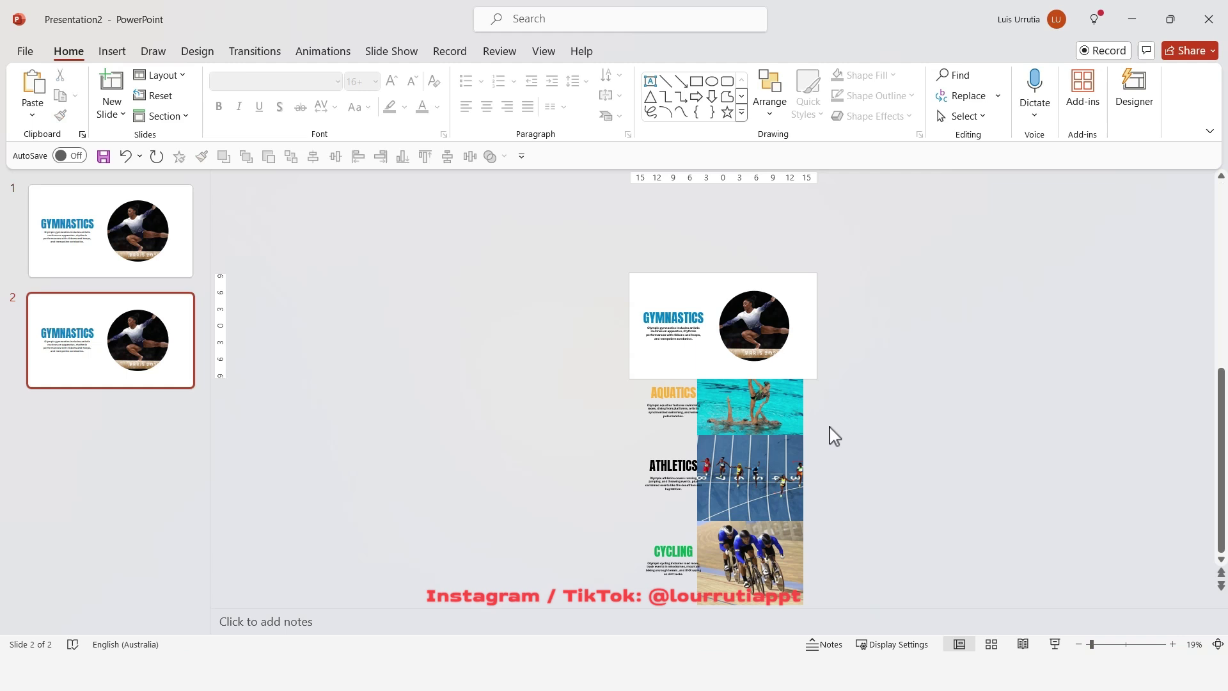
{"action": "scroll", "coordinate": [834, 436], "scroll_direction": "down", "scroll_amount": 1}
{"action": "left_click", "coordinate": [755, 448], "text": "shift"}
{"action": "left_click", "coordinate": [673, 320], "text": "shift"}
{"action": "left_click", "coordinate": [670, 408], "text": "shift"}
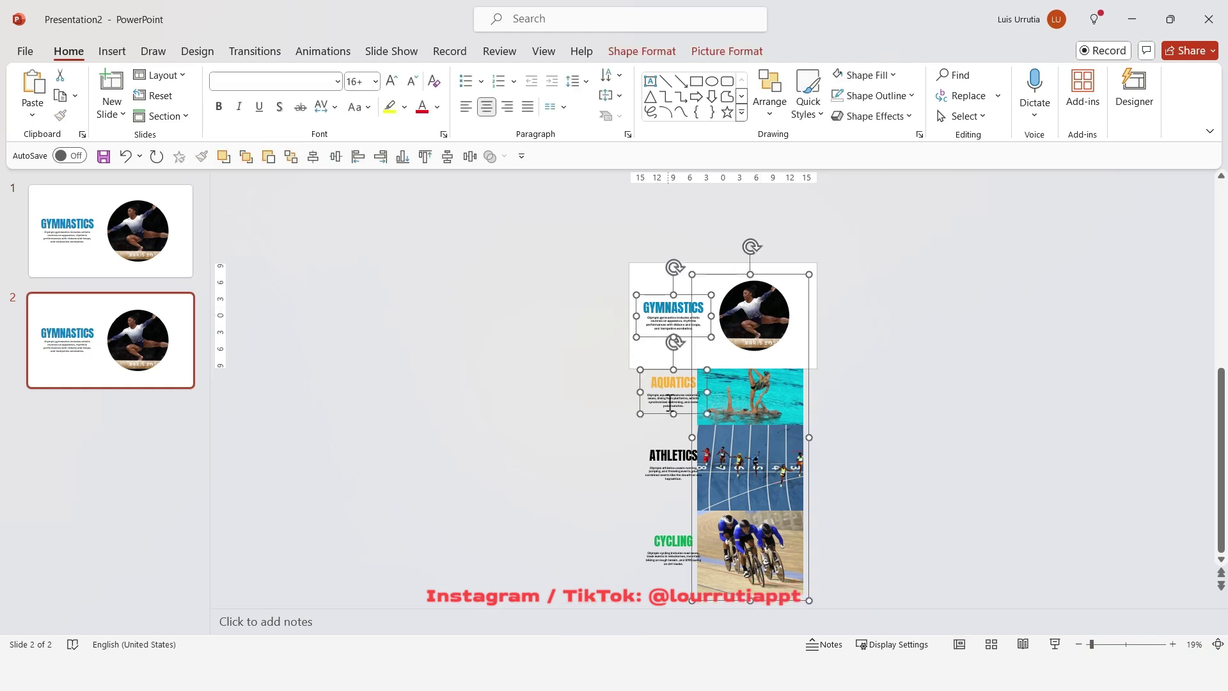
{"action": "left_click", "coordinate": [669, 542], "text": "shift"}
{"action": "left_click_drag", "start_coordinate": [743, 311], "coordinate": [742, 391]}
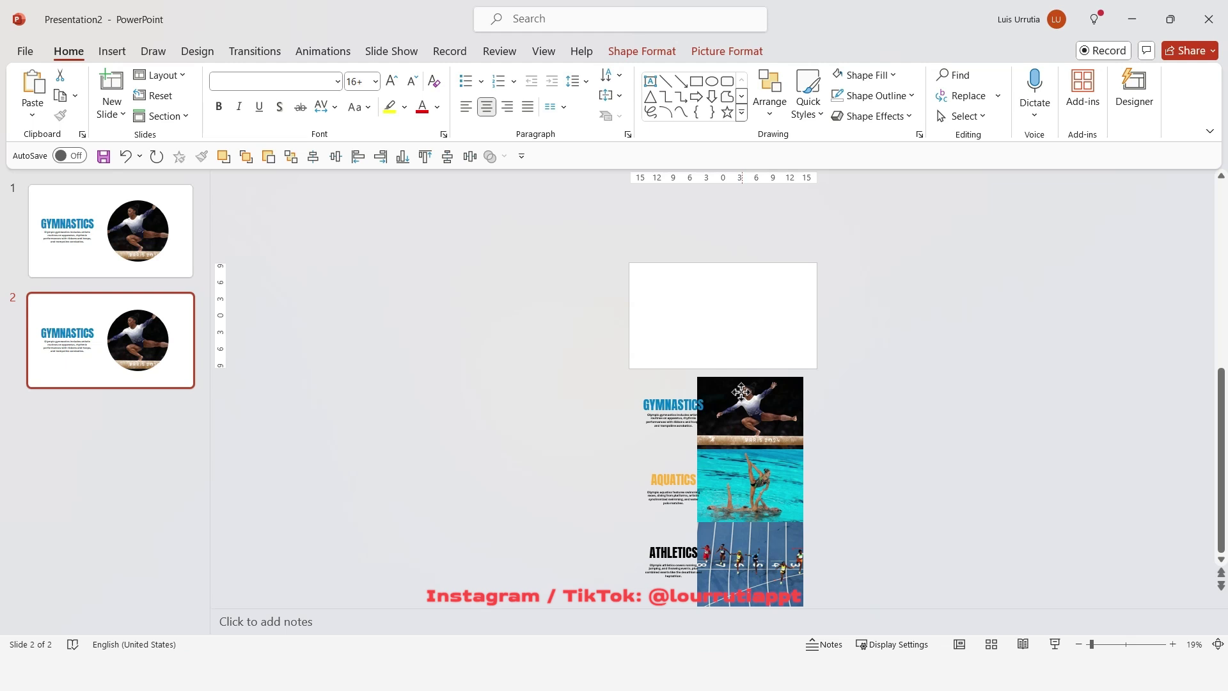
Move the emptied slide ahead of the Gymnastics slide.
{"action": "scroll", "coordinate": [919, 359], "scroll_direction": "down", "scroll_amount": 3}
{"action": "left_click", "coordinate": [947, 328]}
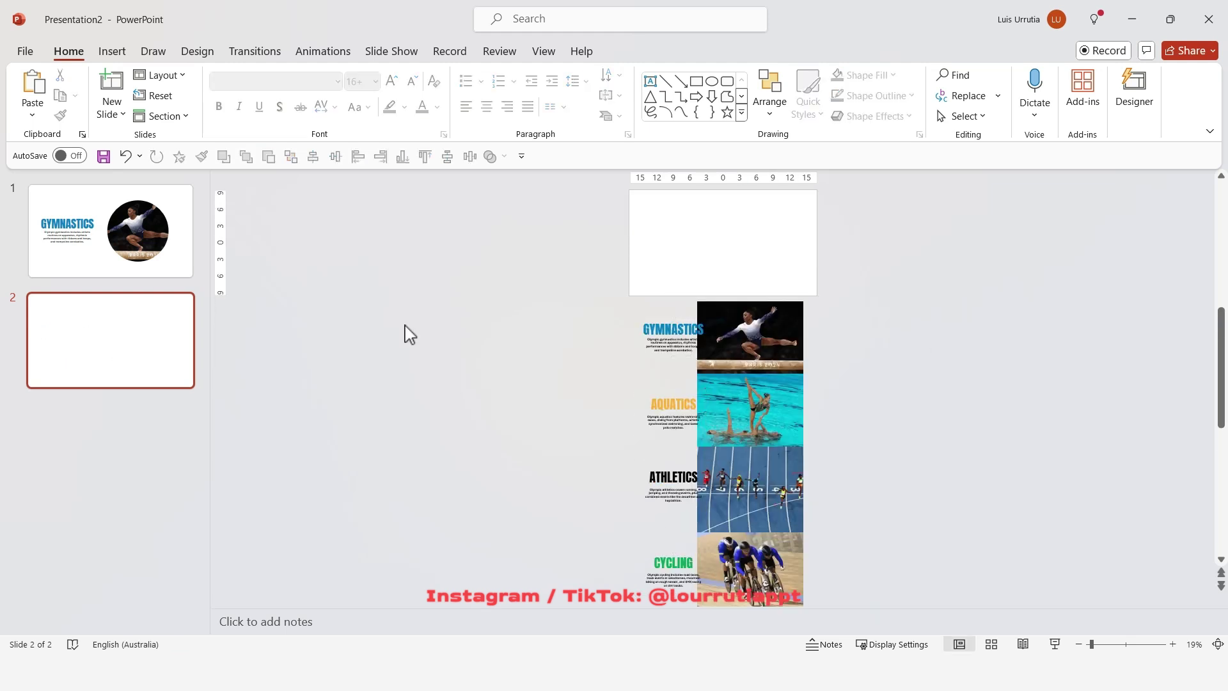
{"action": "left_click_drag", "start_coordinate": [128, 376], "coordinate": [132, 247]}
Paste the Olympic rings picture onto the blank first slide and enlarge it around its centre.
{"action": "left_click", "coordinate": [356, 244]}
{"action": "left_click", "coordinate": [1116, 647]}
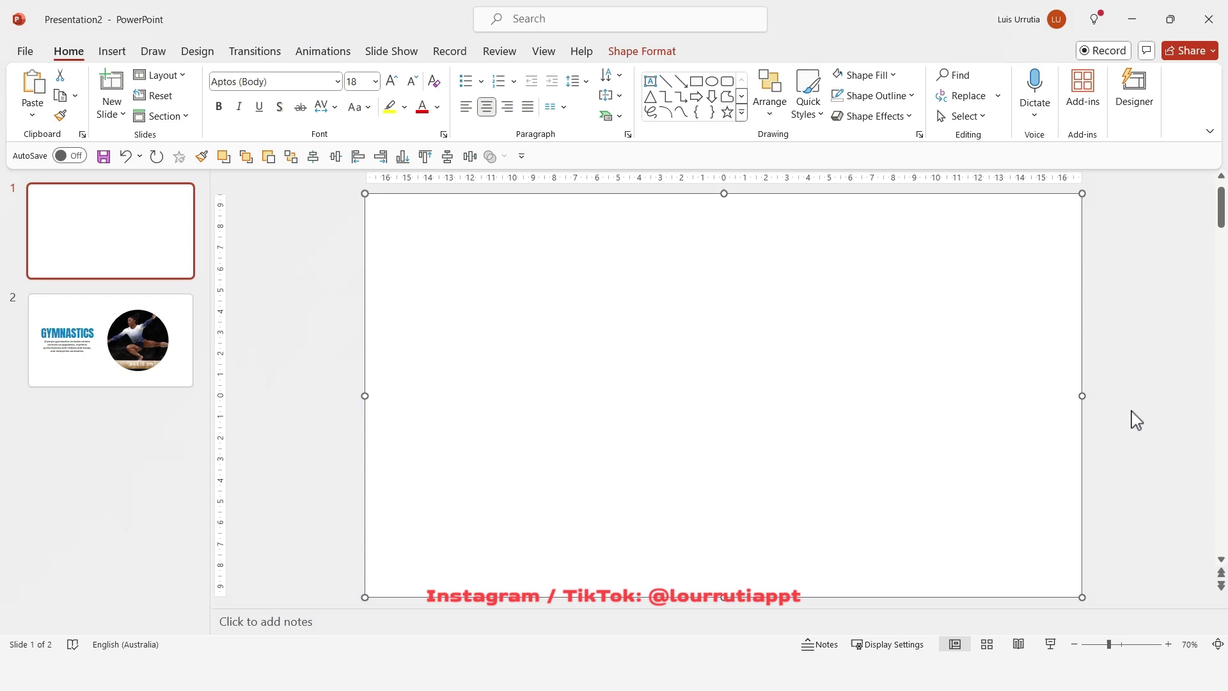
{"action": "key", "text": "ctrl+v"}
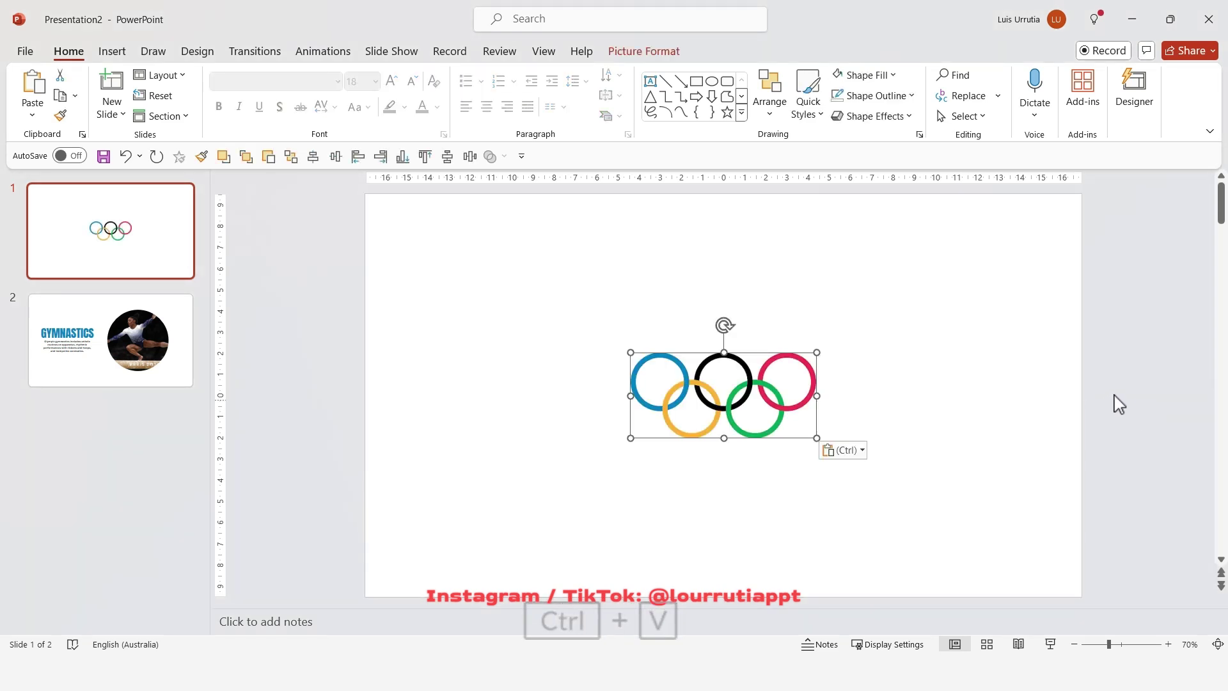
{"action": "left_click", "coordinate": [1130, 312]}
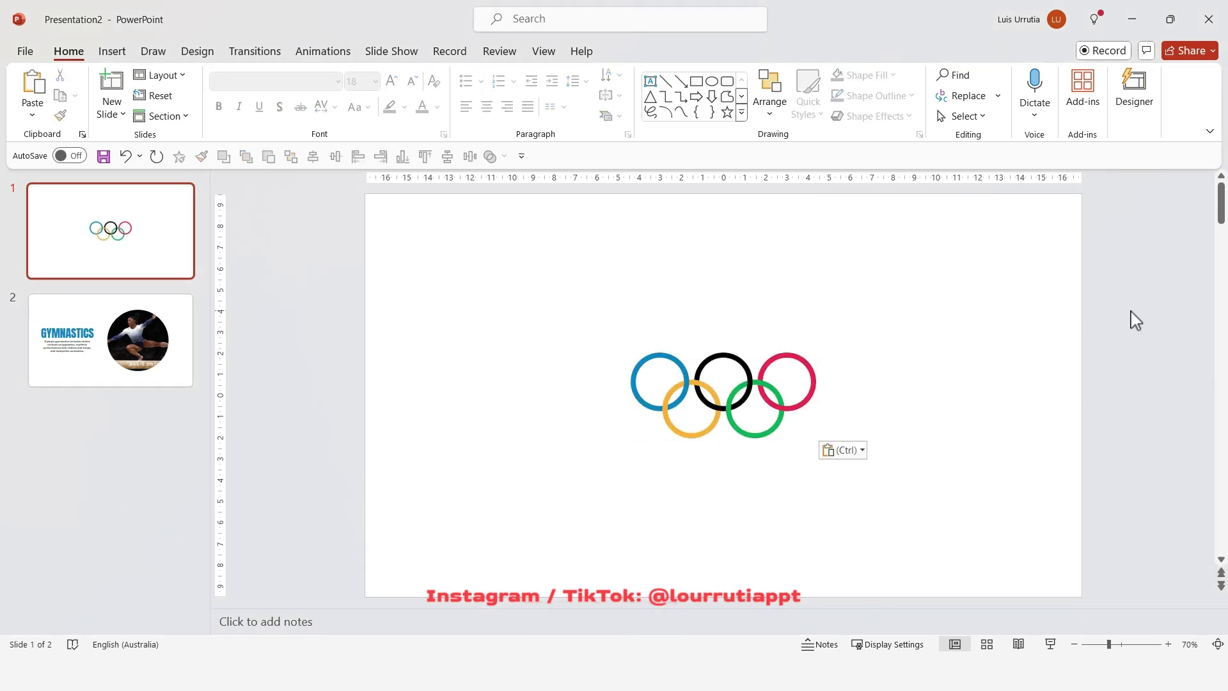
{"action": "left_click", "coordinate": [814, 378]}
{"action": "left_click_drag", "start_coordinate": [818, 353], "coordinate": [847, 342]}
{"action": "left_click", "coordinate": [1161, 321]}
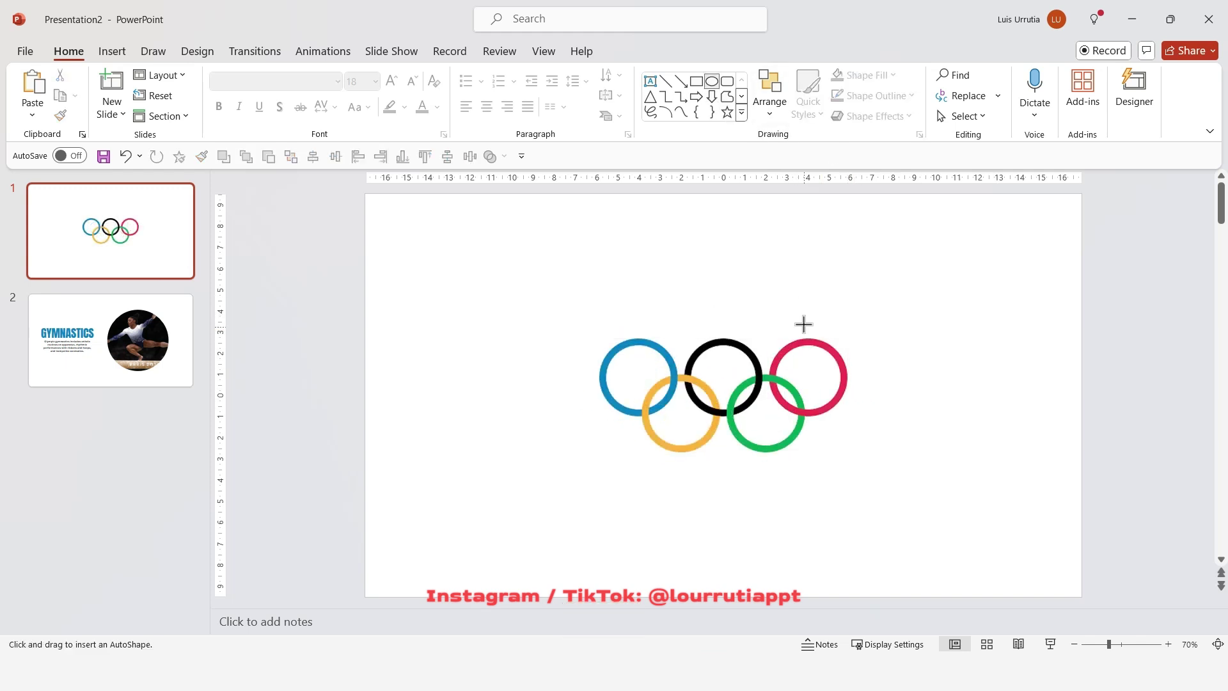
Draw a 3.42 cm circle over the red ring and nudge it into exact alignment.
{"action": "left_click_drag", "start_coordinate": [776, 339], "coordinate": [824, 389]}
{"action": "key", "text": "Left"}
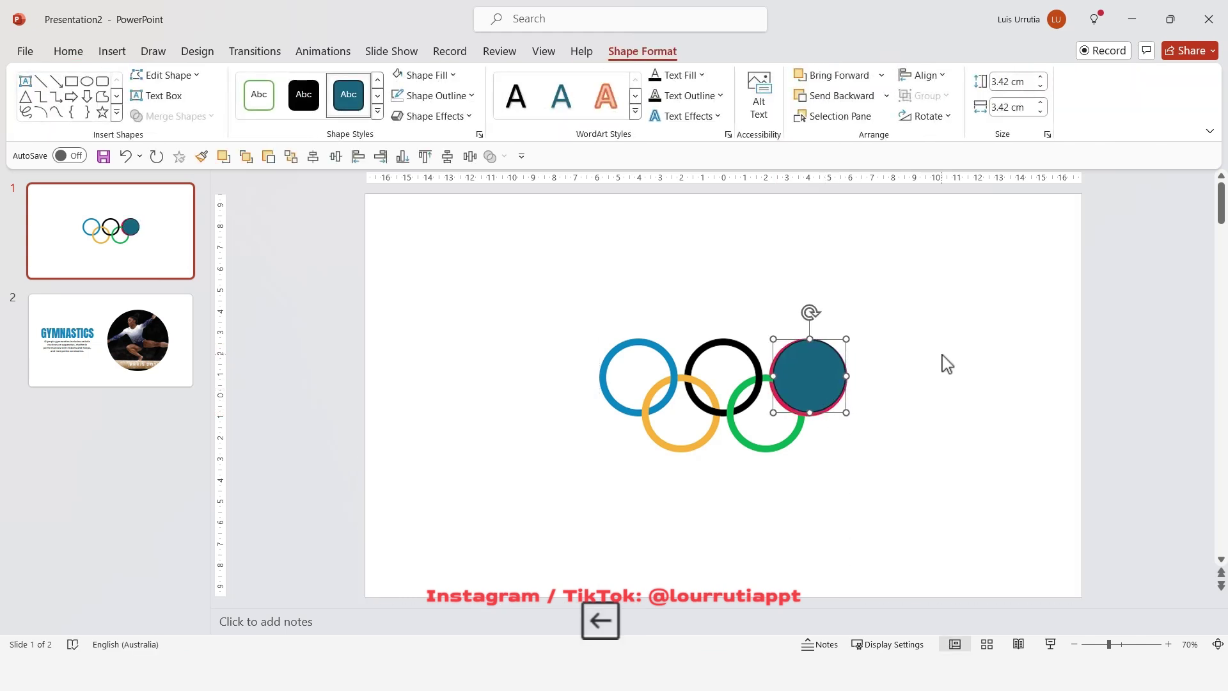
{"action": "key", "text": "Right"}
{"action": "key", "text": "Down"}
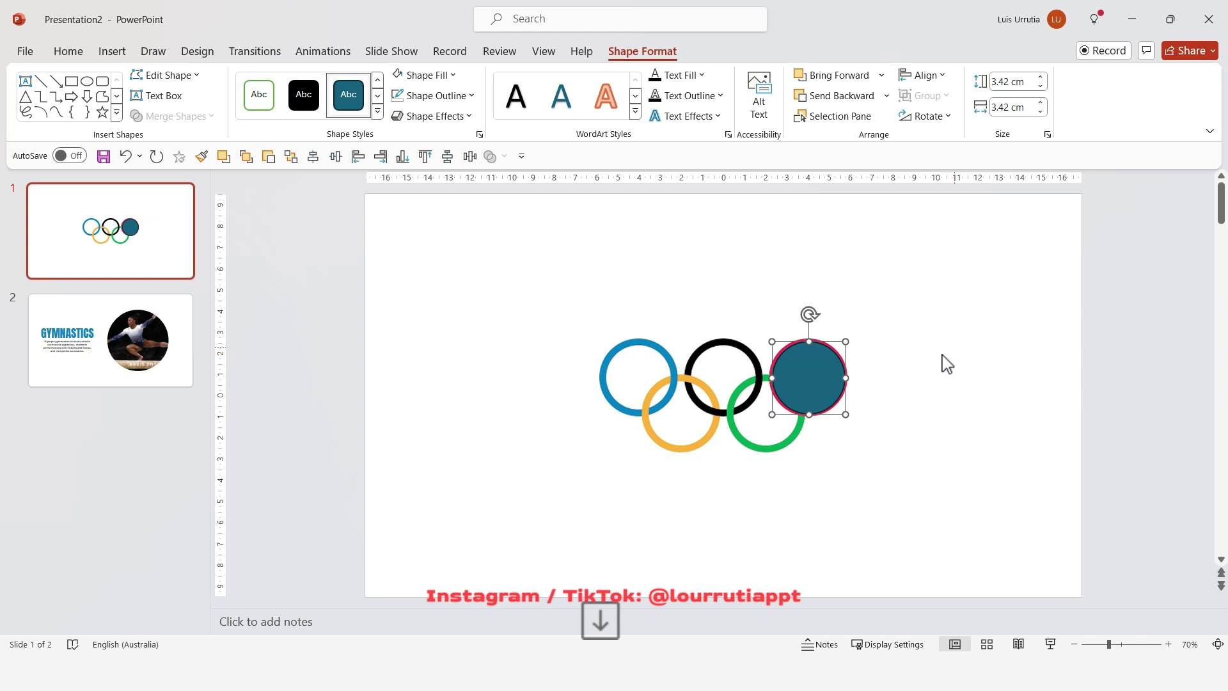
Remove the circle's fill and move it right, off the red ring.
{"action": "right_click", "coordinate": [797, 373]}
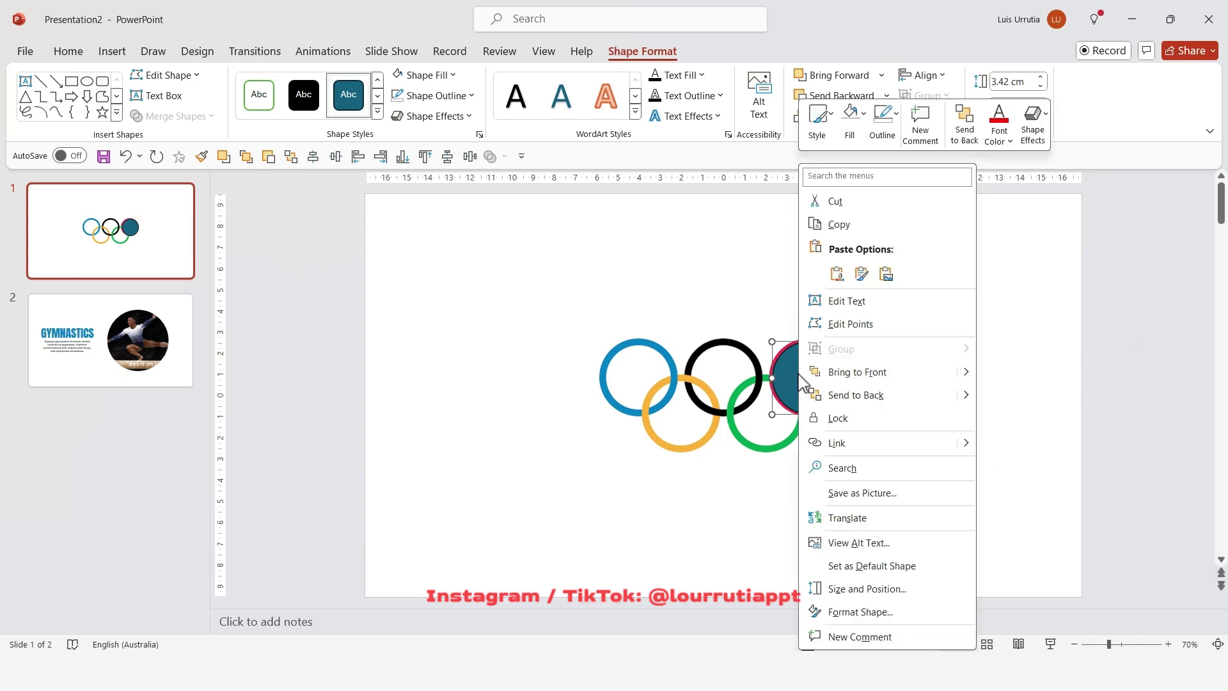
{"action": "left_click", "coordinate": [861, 612]}
{"action": "left_click", "coordinate": [1033, 316]}
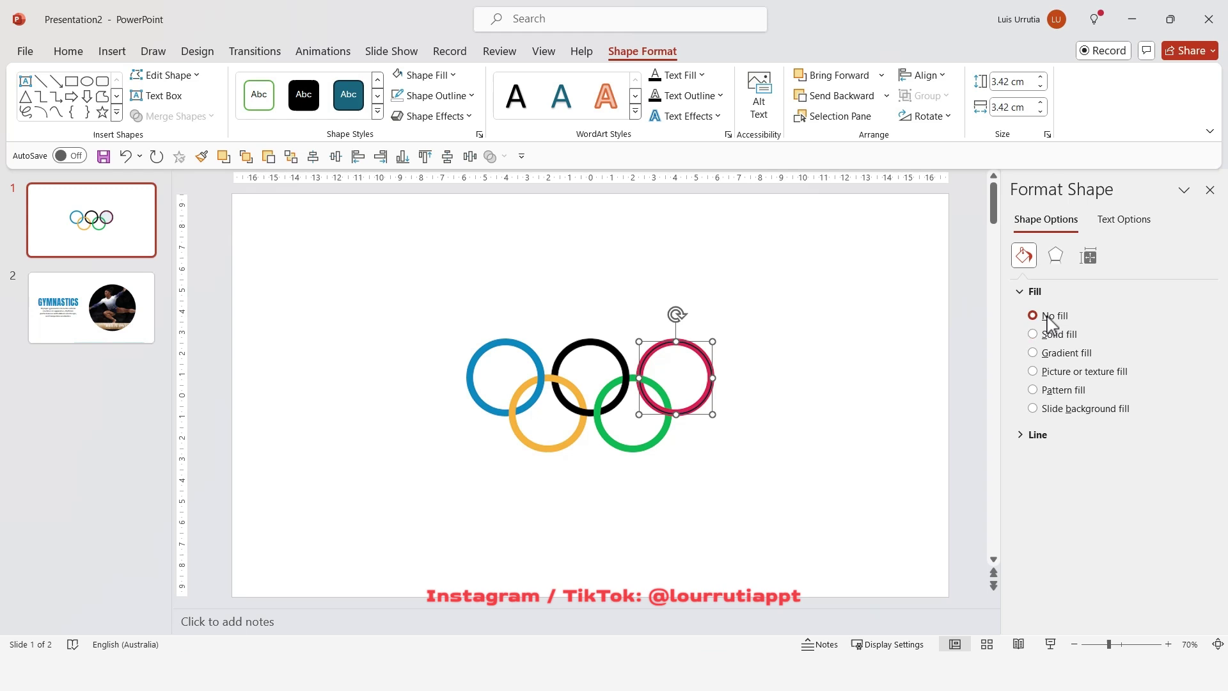
{"action": "left_click", "coordinate": [1020, 435]}
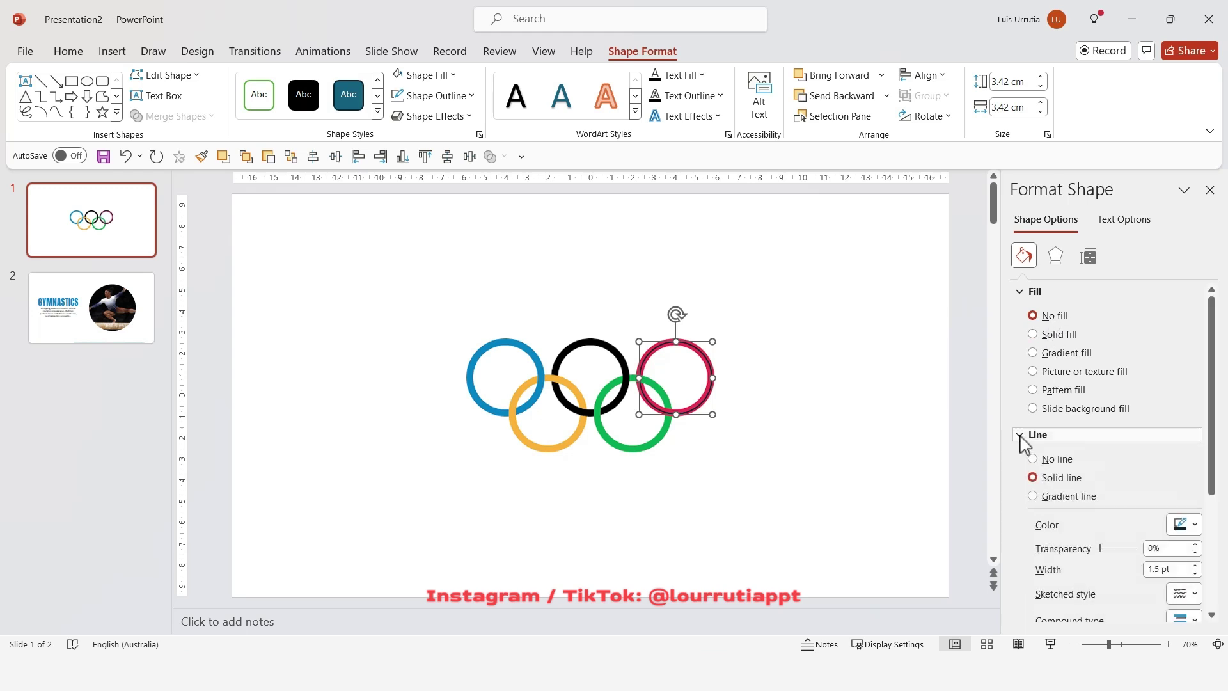
{"action": "left_click_drag", "start_coordinate": [703, 353], "coordinate": [787, 356]}
Thicken the circle's outline to 8.5 pt and eyedrop the red ring's colour for it.
{"action": "left_click", "coordinate": [1195, 565]}
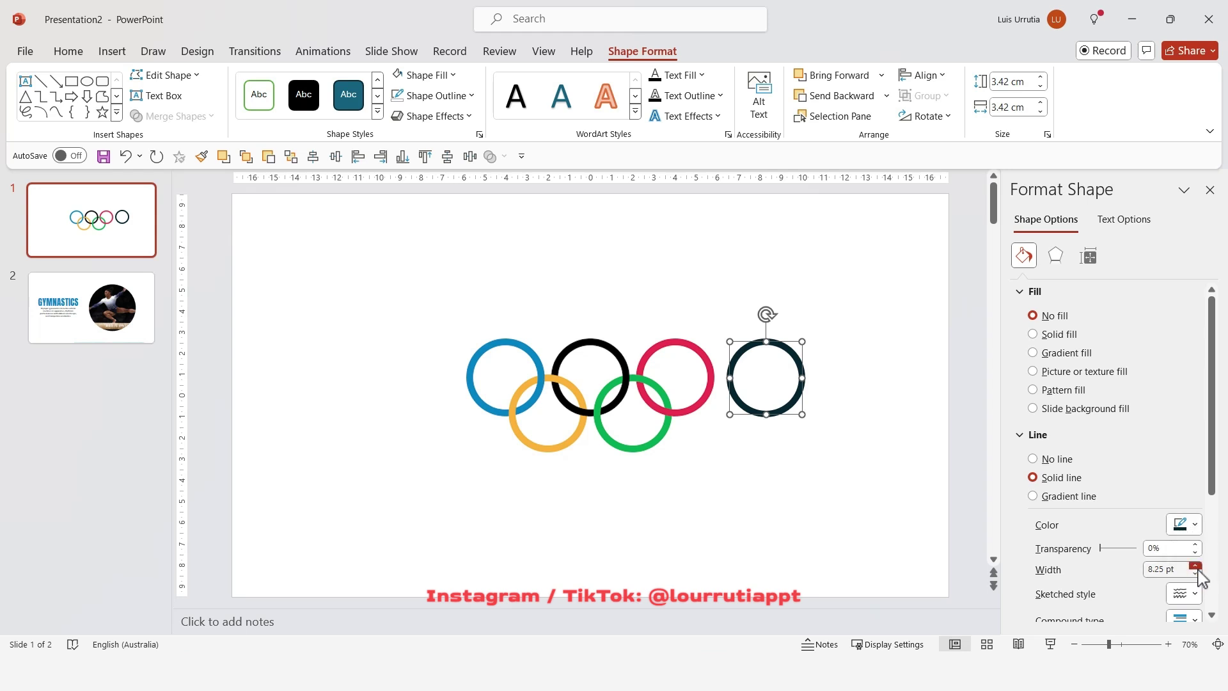
{"action": "left_click", "coordinate": [1184, 526]}
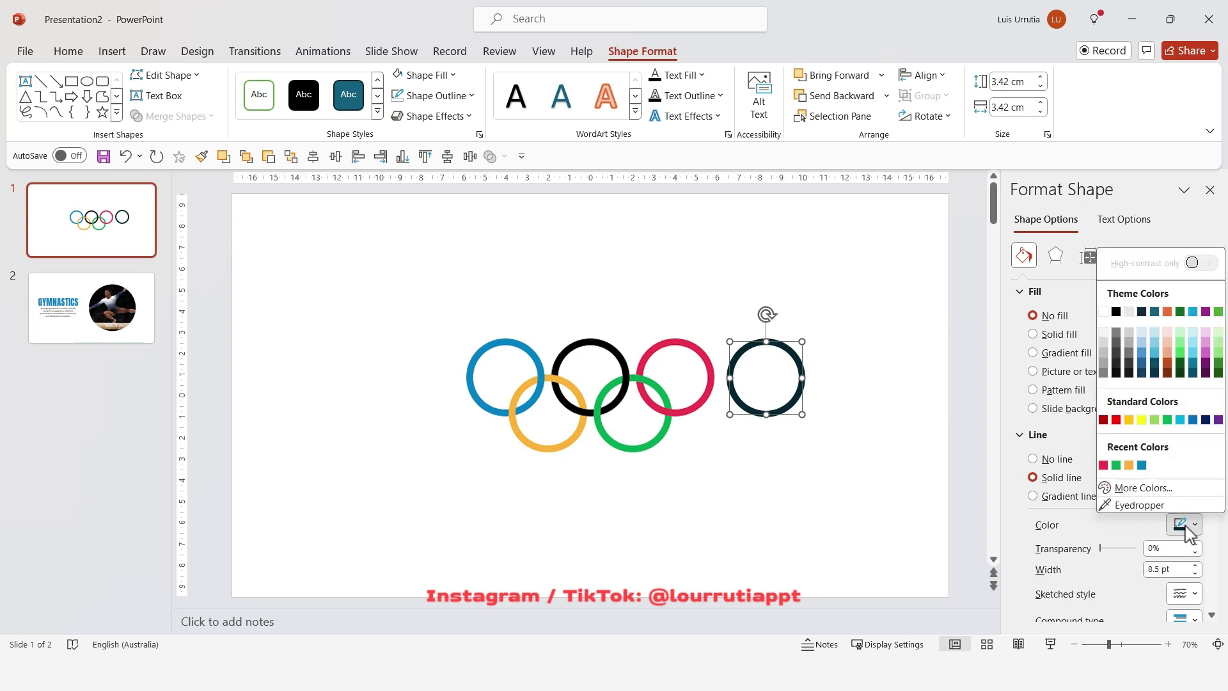
{"action": "left_click", "coordinate": [1153, 514]}
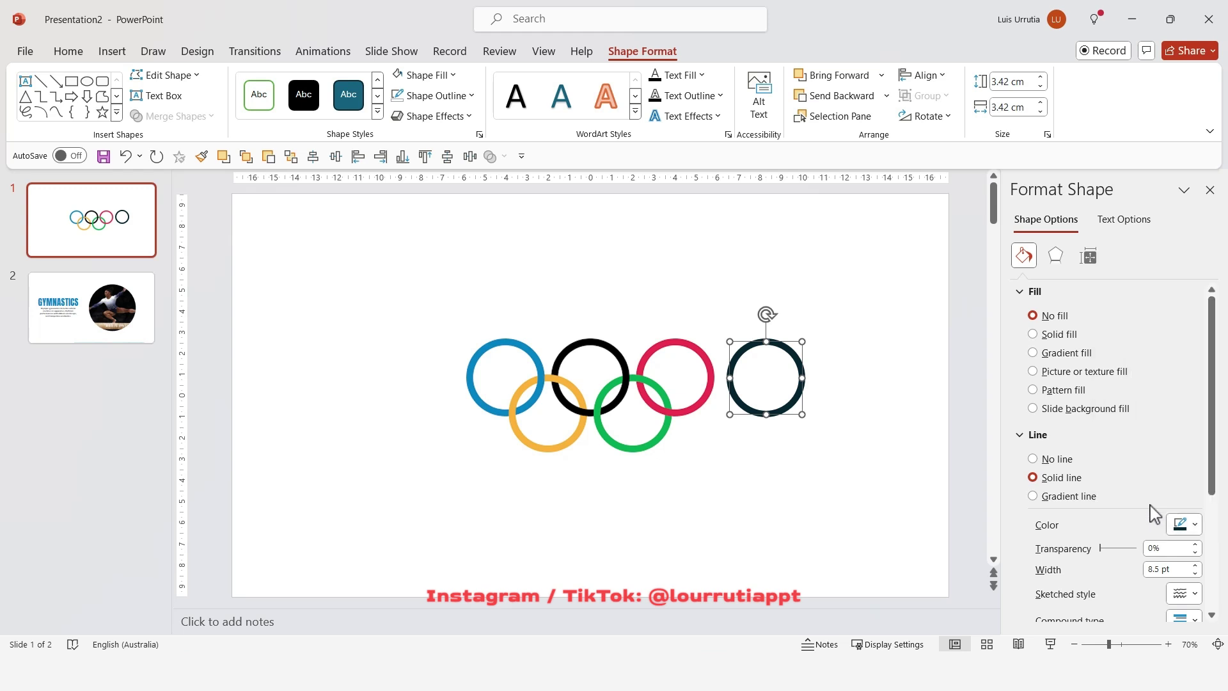
{"action": "left_click", "coordinate": [706, 357]}
Align the red outline circle on the red ring, then copy it onto the green ring in green.
{"action": "left_click_drag", "start_coordinate": [799, 353], "coordinate": [704, 357]}
{"action": "key", "text": "Left"}
{"action": "key", "text": "Left"}
{"action": "key", "text": "Left"}
{"action": "key", "text": "Left"}
{"action": "key", "text": "Right"}
{"action": "left_click_drag", "start_coordinate": [704, 358], "coordinate": [662, 396]}
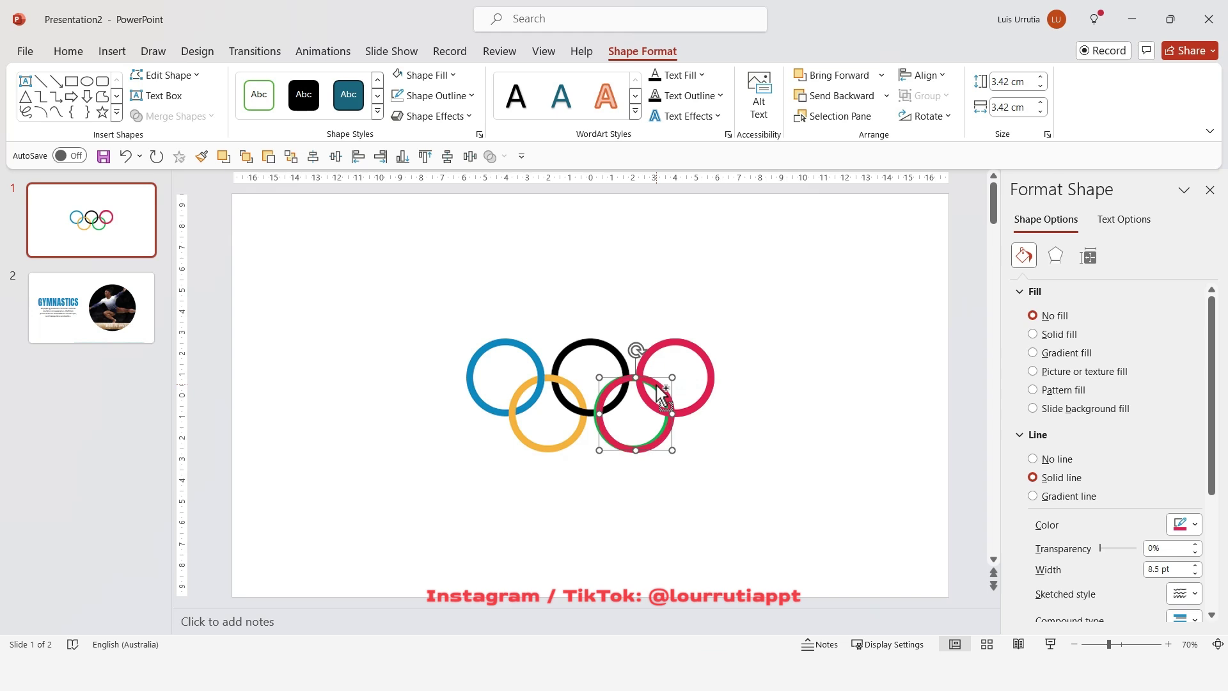
{"action": "key", "text": "Left"}
{"action": "key", "text": "Left"}
{"action": "key", "text": "Down"}
{"action": "left_click", "coordinate": [1192, 526]}
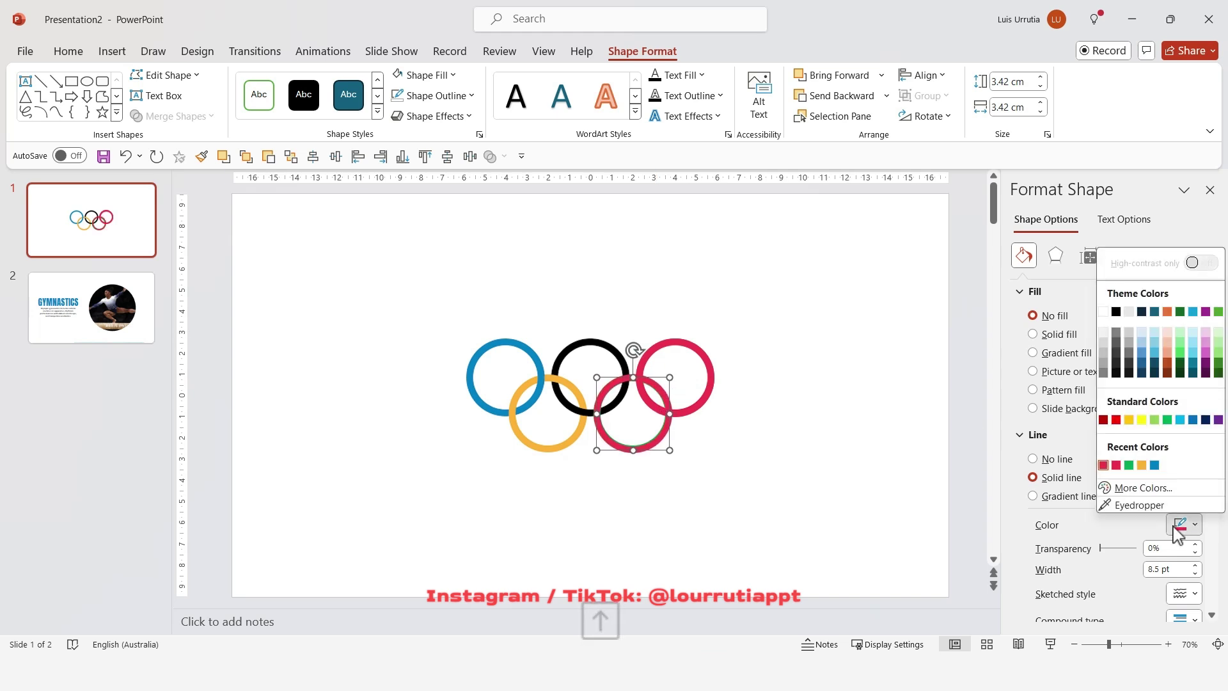
{"action": "left_click", "coordinate": [1128, 470]}
Copy an outline circle onto the blue ring and colour it blue.
{"action": "left_click", "coordinate": [625, 370]}
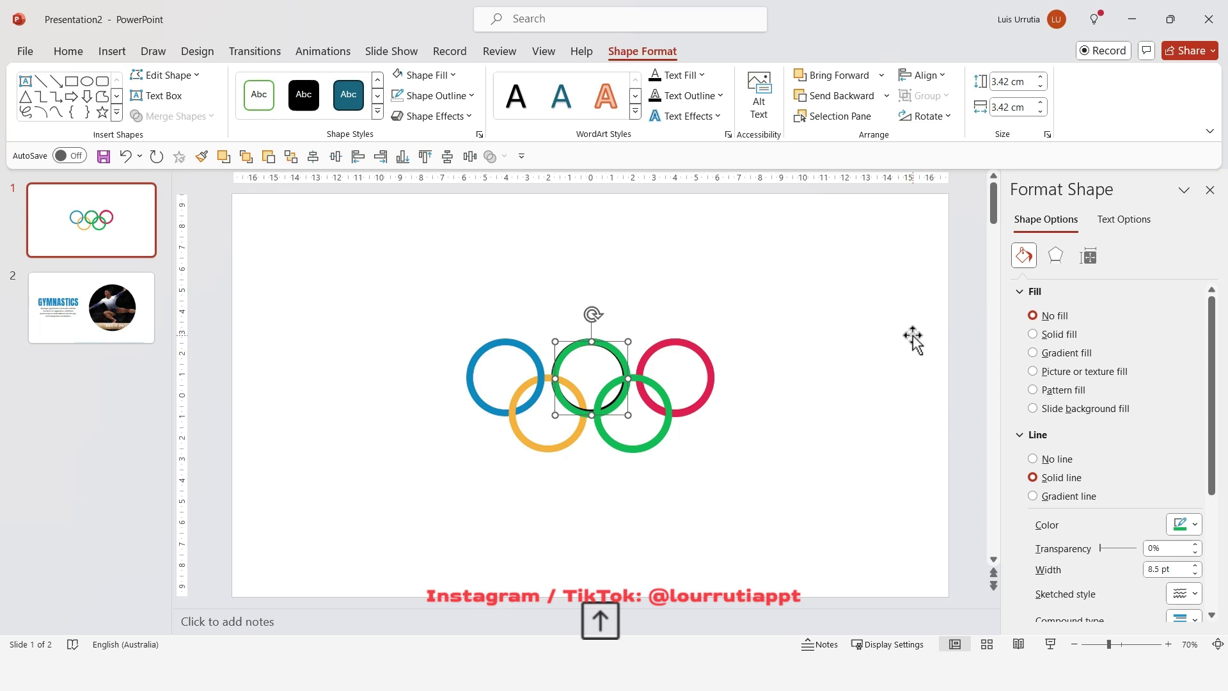
{"action": "left_click", "coordinate": [550, 450]}
{"action": "left_click", "coordinate": [1192, 525]}
{"action": "left_click_drag", "start_coordinate": [579, 398], "coordinate": [537, 361], "text": "ctrl"}
{"action": "left_click", "coordinate": [1191, 525]}
{"action": "left_click", "coordinate": [1159, 477]}
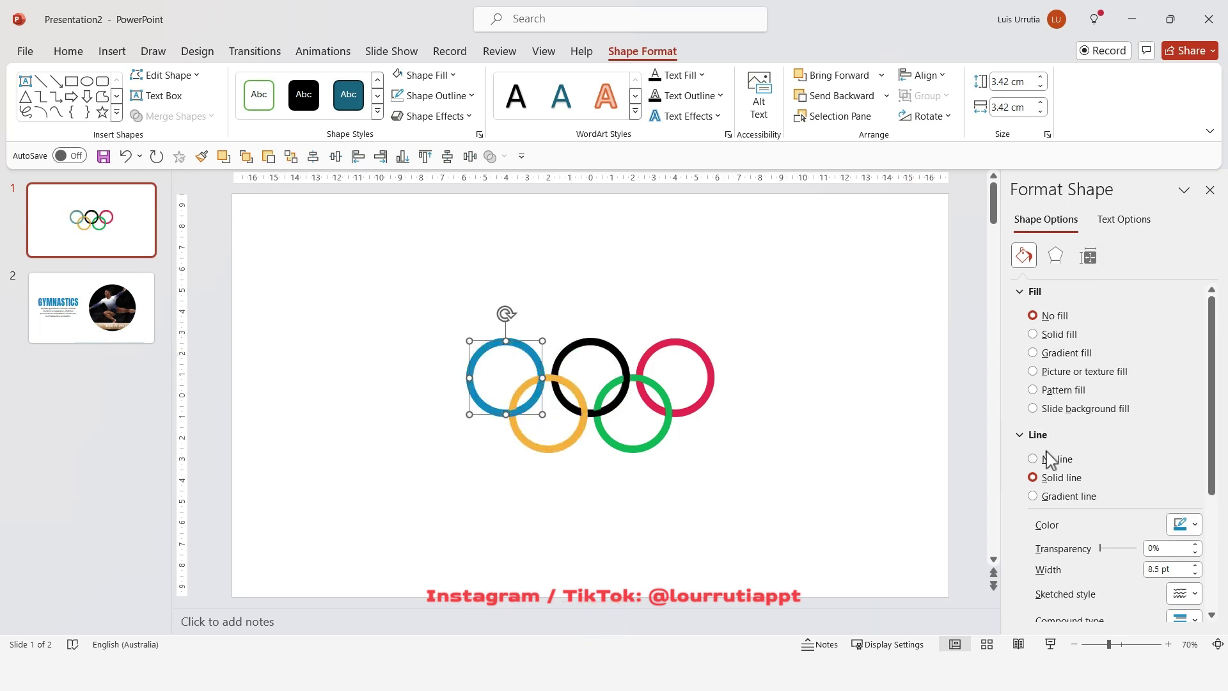
Move the rings picture off the outline circles and delete it.
{"action": "key", "text": "ctrl+v"}
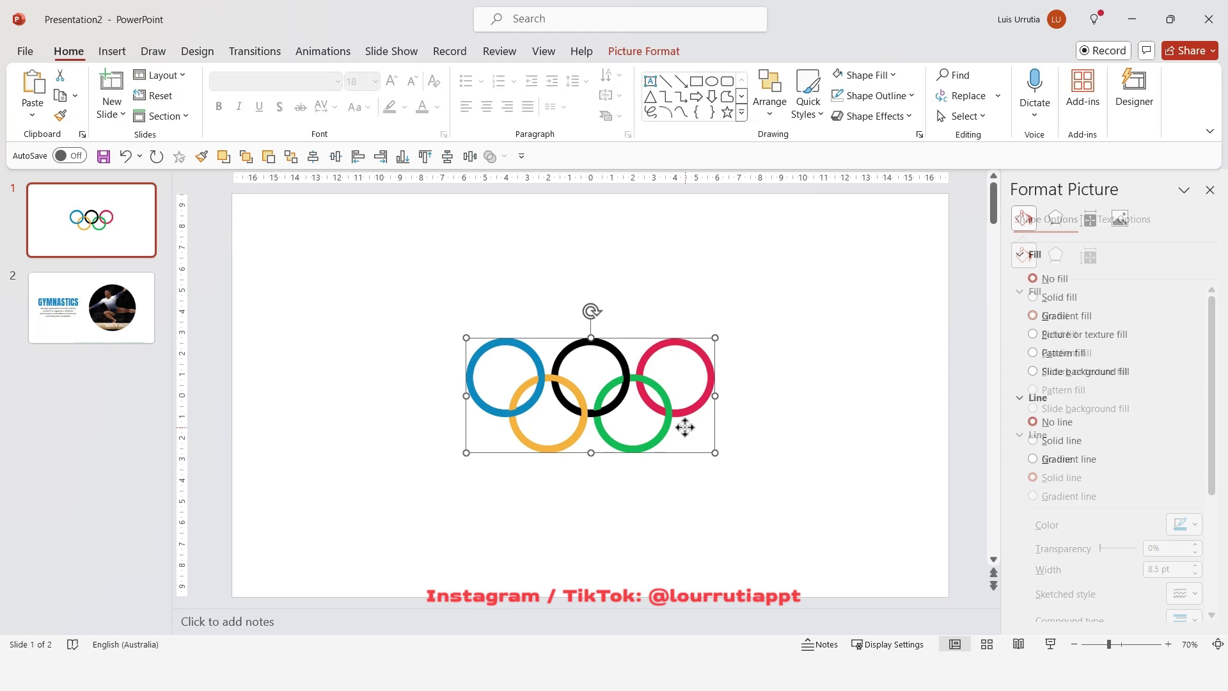
{"action": "left_click_drag", "start_coordinate": [685, 427], "coordinate": [946, 337]}
{"action": "key", "text": "BackSpace"}
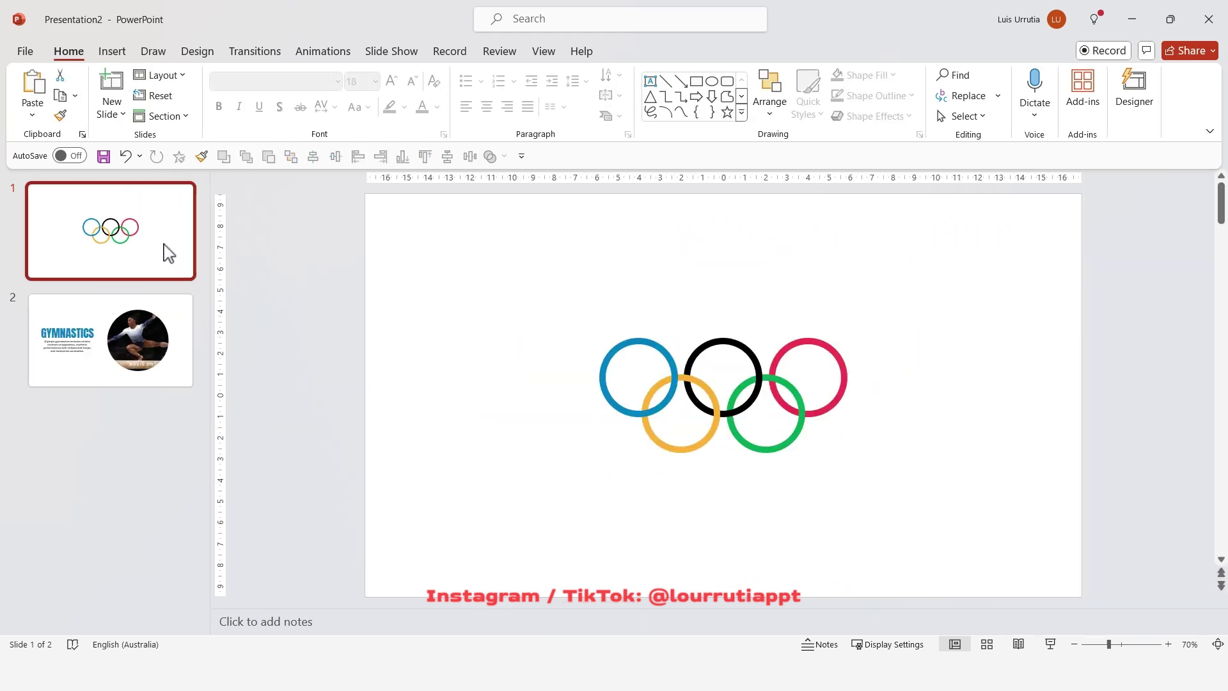
Duplicate the rings slide, then move all five rings on slide 1 beyond its edges.
{"action": "key", "text": "ctrl+d"}
{"action": "left_click", "coordinate": [144, 236]}
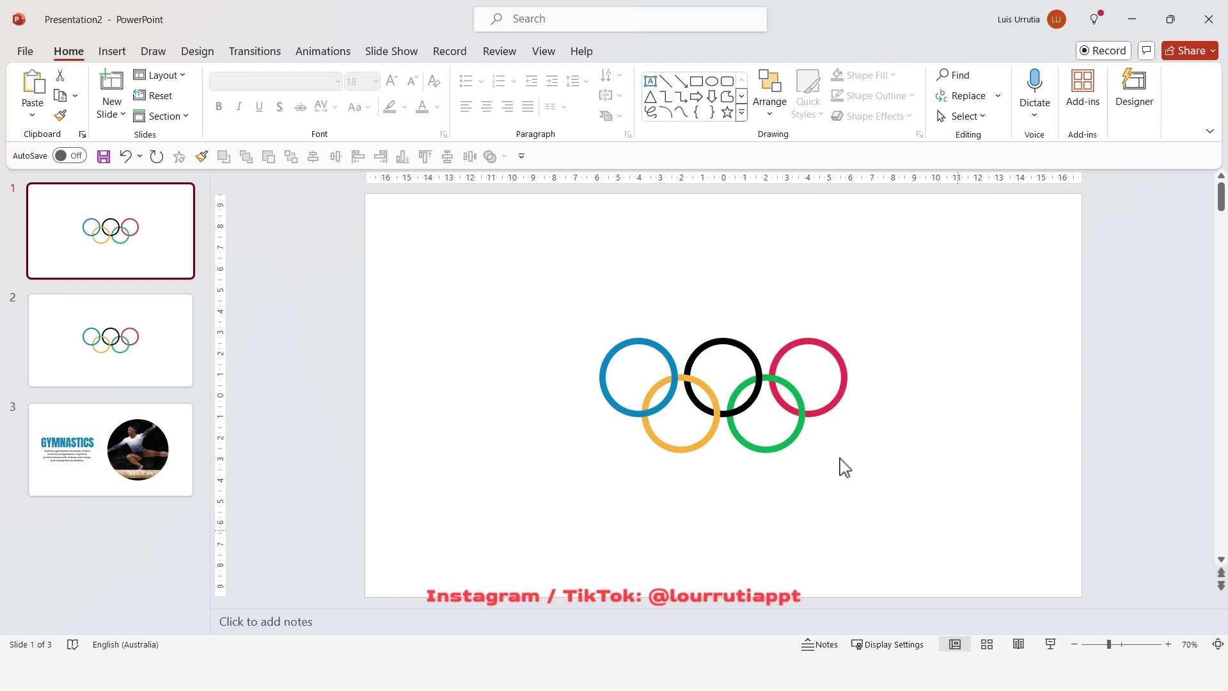
{"action": "left_click_drag", "start_coordinate": [1111, 644], "coordinate": [1104, 644]}
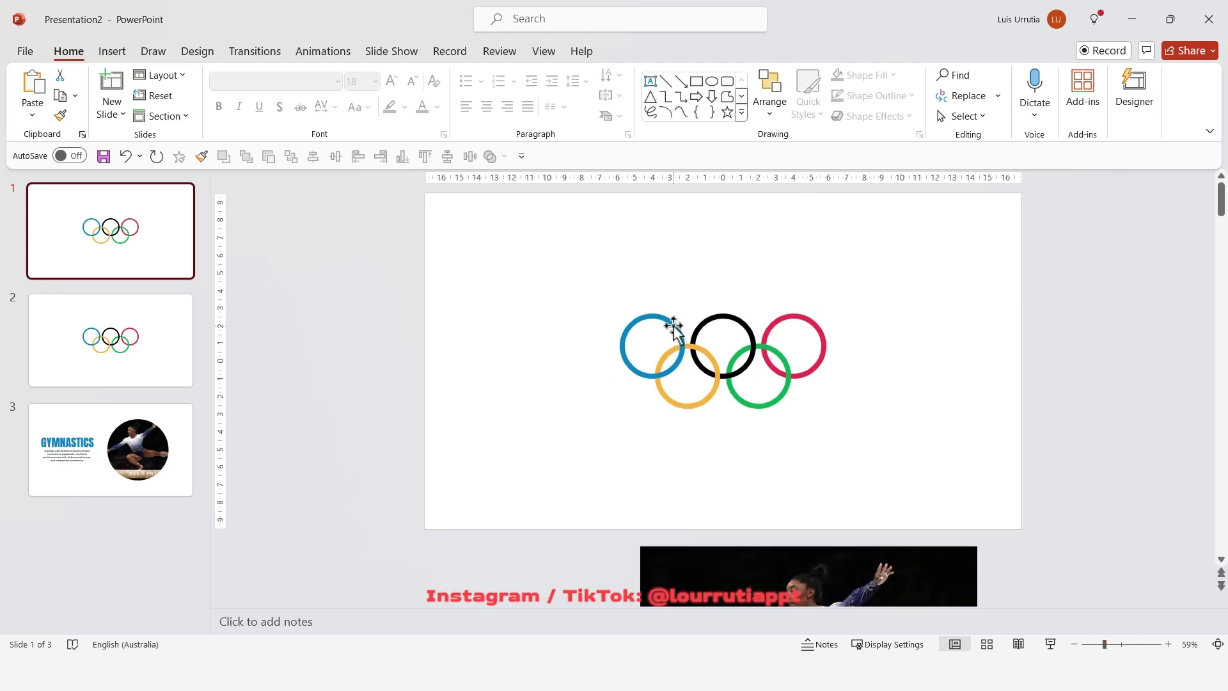
{"action": "left_click_drag", "start_coordinate": [678, 326], "coordinate": [393, 325]}
{"action": "left_click_drag", "start_coordinate": [677, 347], "coordinate": [684, 536]}
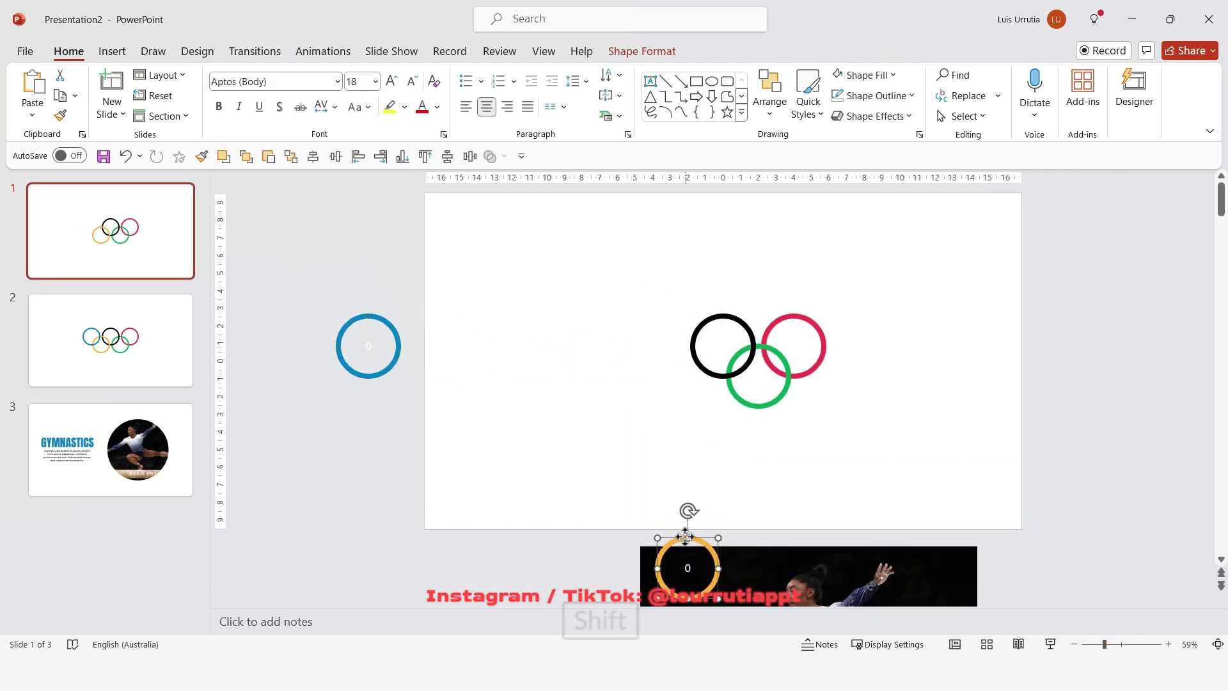
{"action": "left_click_drag", "start_coordinate": [747, 367], "coordinate": [740, 222]}
{"action": "left_click_drag", "start_coordinate": [796, 361], "coordinate": [1072, 356]}
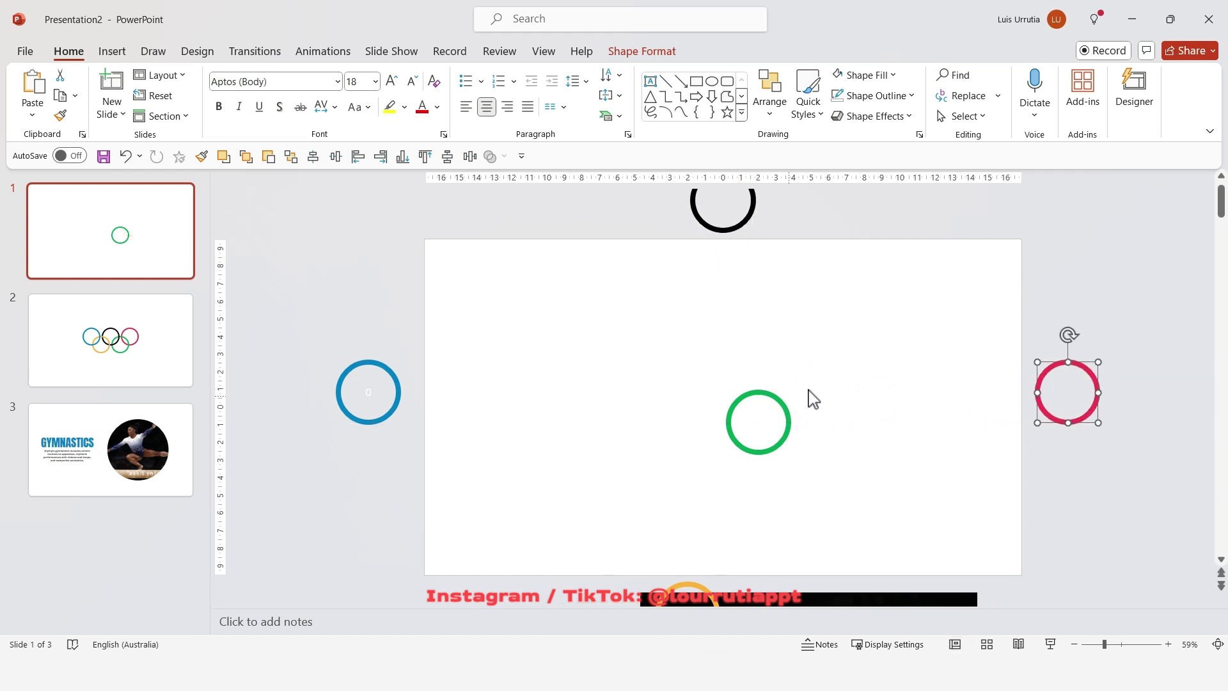
{"action": "scroll", "coordinate": [793, 371], "scroll_direction": "down", "scroll_amount": 1}
{"action": "left_click", "coordinate": [775, 334]}
{"action": "left_click_drag", "start_coordinate": [776, 334], "coordinate": [1012, 542]}
Delete the Gymnastics, Aquatics and Athletics text boxes and photos from slide 1.
{"action": "scroll", "coordinate": [1123, 416], "scroll_direction": "down", "scroll_amount": 3}
{"action": "left_click", "coordinate": [563, 447]}
{"action": "left_click", "coordinate": [793, 446], "text": "shift"}
{"action": "key", "text": "BackSpace"}
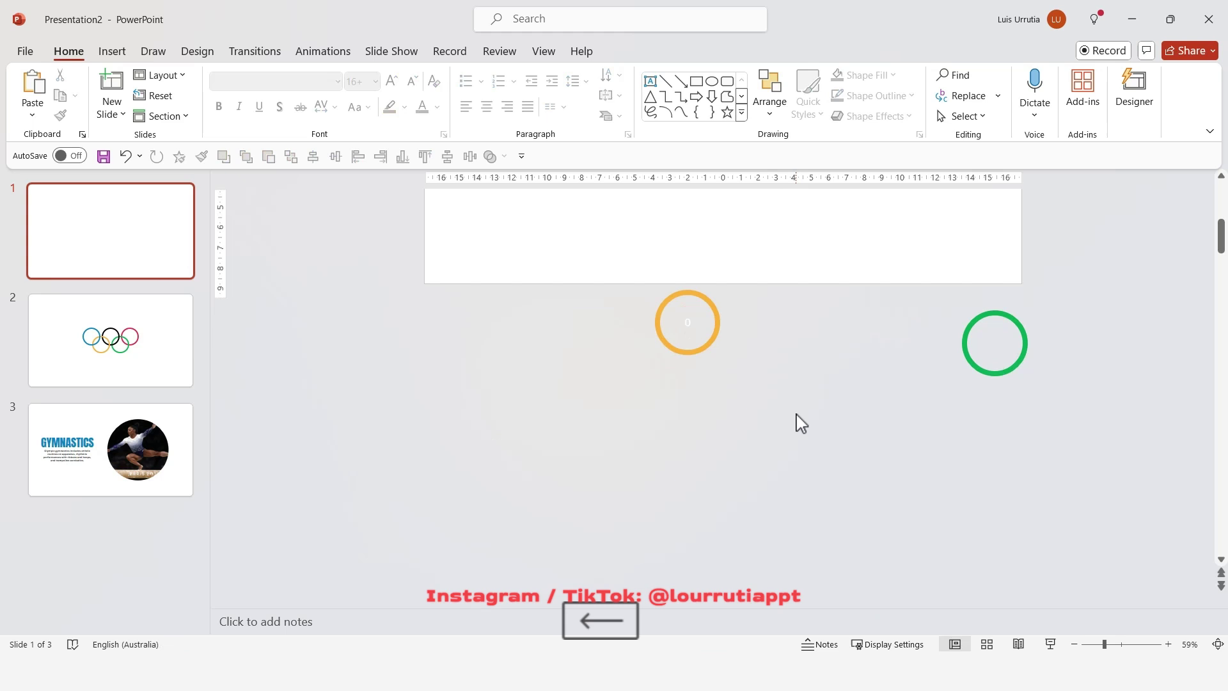
{"action": "scroll", "coordinate": [793, 425], "scroll_direction": "down", "scroll_amount": 3}
{"action": "key", "text": "BackSpace"}
{"action": "scroll", "coordinate": [518, 476], "scroll_direction": "down", "scroll_amount": 3}
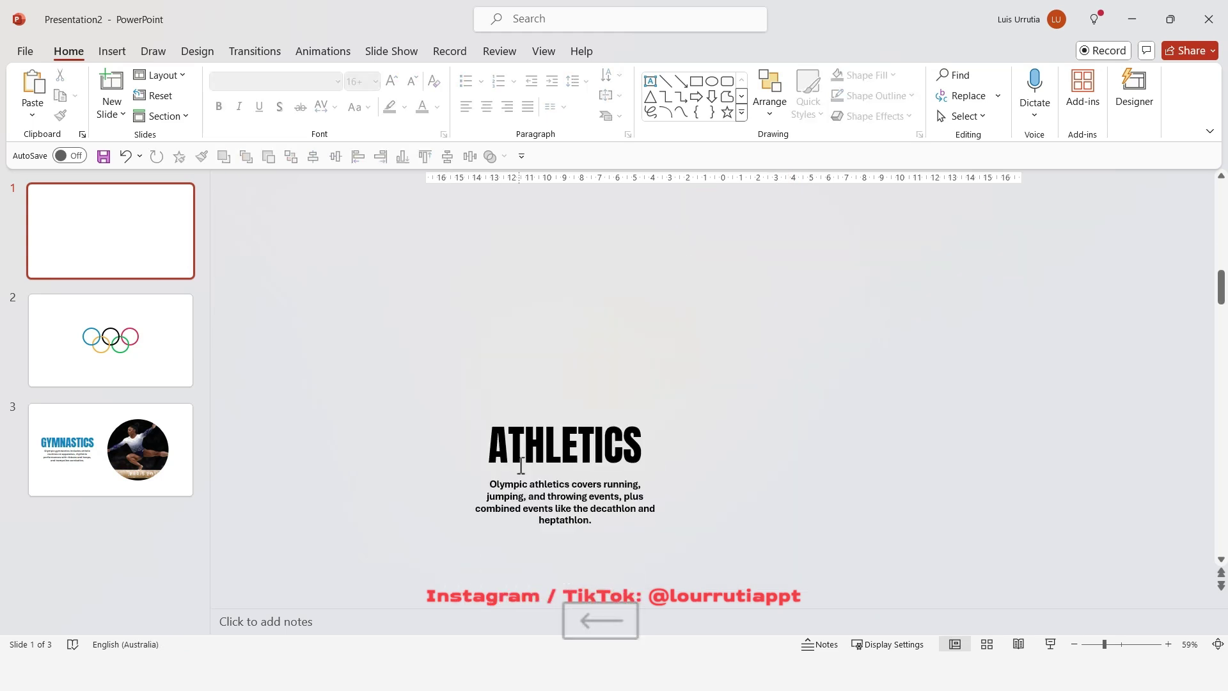
{"action": "left_click_drag", "start_coordinate": [389, 252], "coordinate": [909, 593]}
{"action": "key", "text": "BackSpace"}
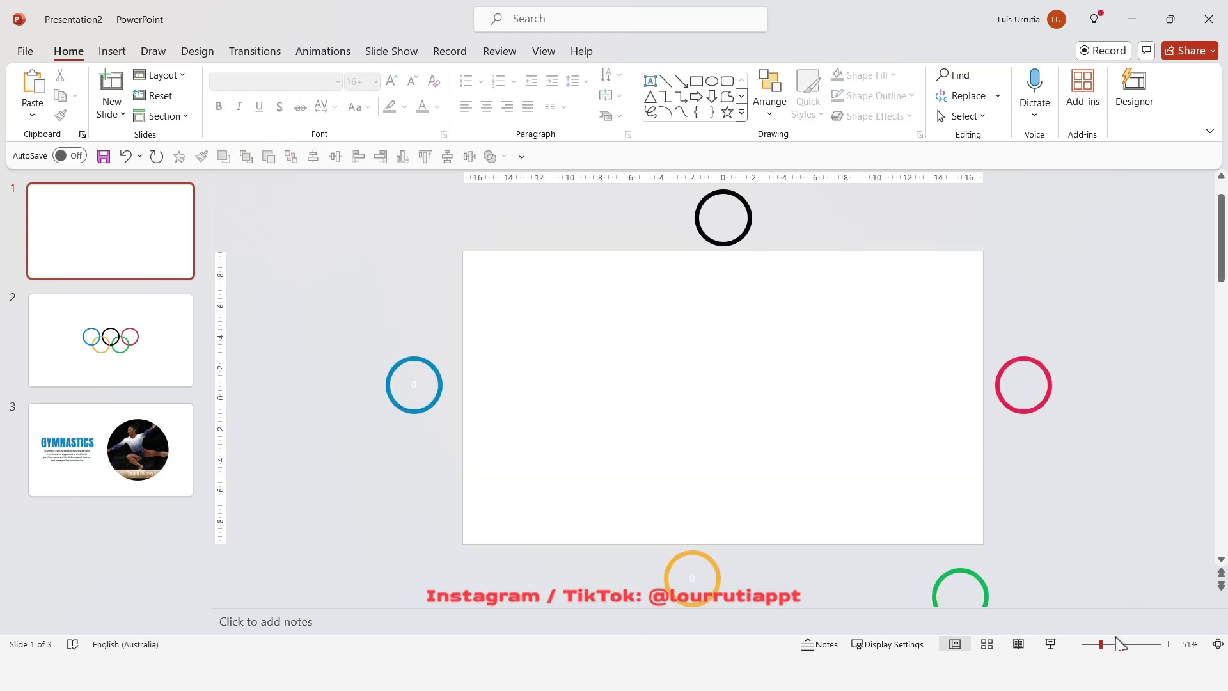
Apply a Morph transition to the Olympic rings slide and preview it.
{"action": "left_click", "coordinate": [156, 365]}
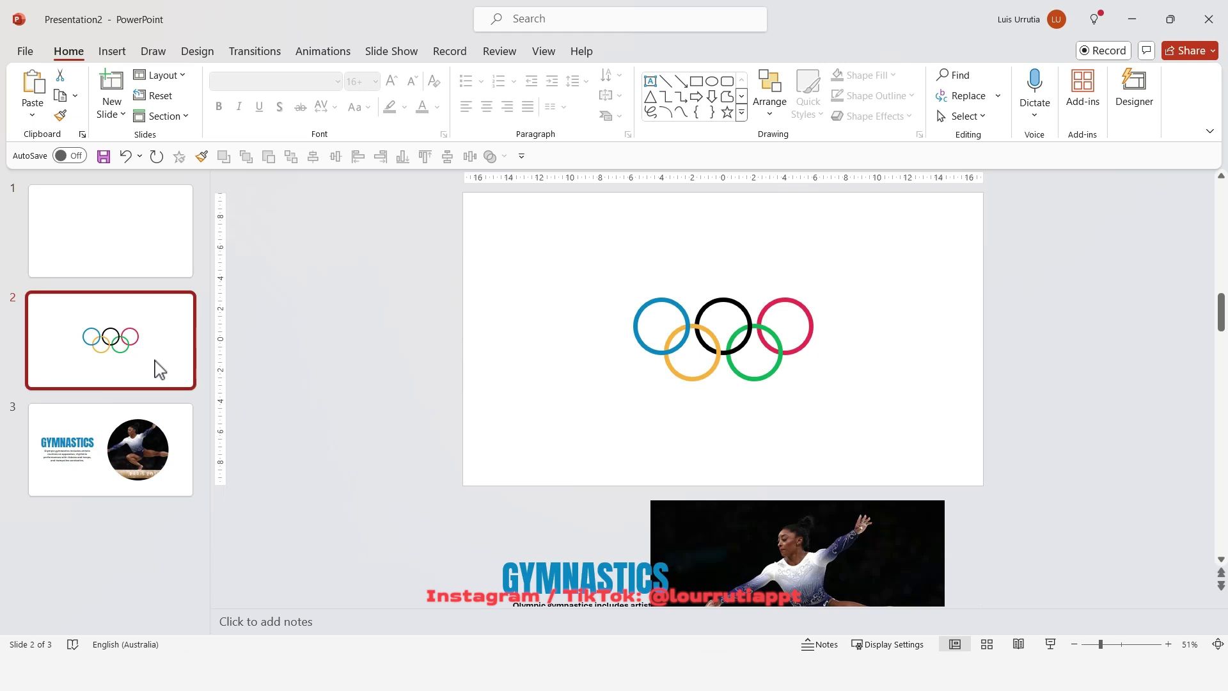
{"action": "left_click", "coordinate": [272, 58]}
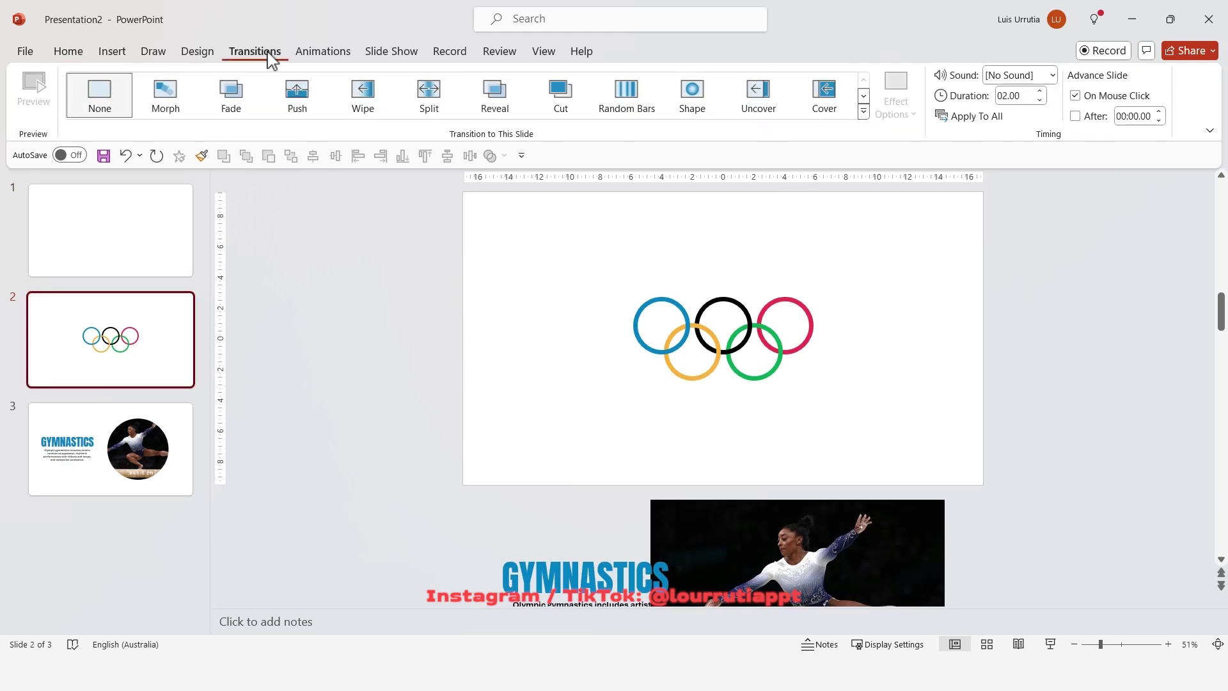
{"action": "left_click", "coordinate": [158, 116]}
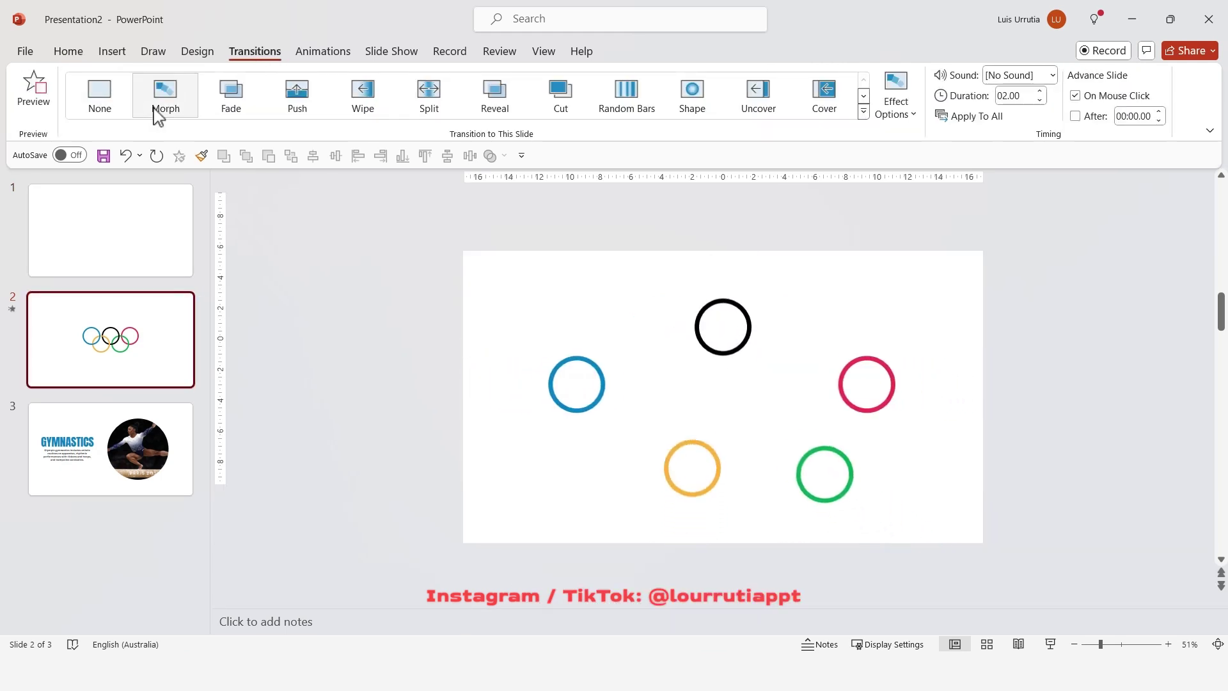
{"action": "left_click", "coordinate": [158, 115]}
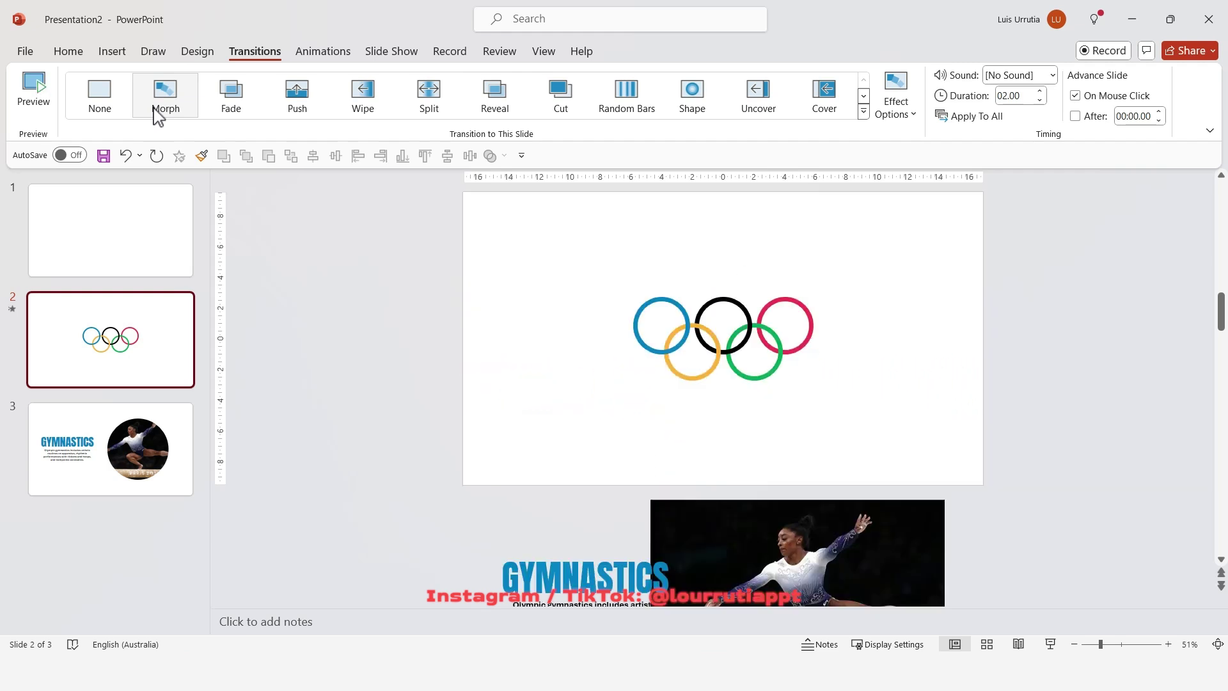
Copy the five rings and go to the Gymnastics slide.
{"action": "left_click_drag", "start_coordinate": [328, 259], "coordinate": [1120, 474]}
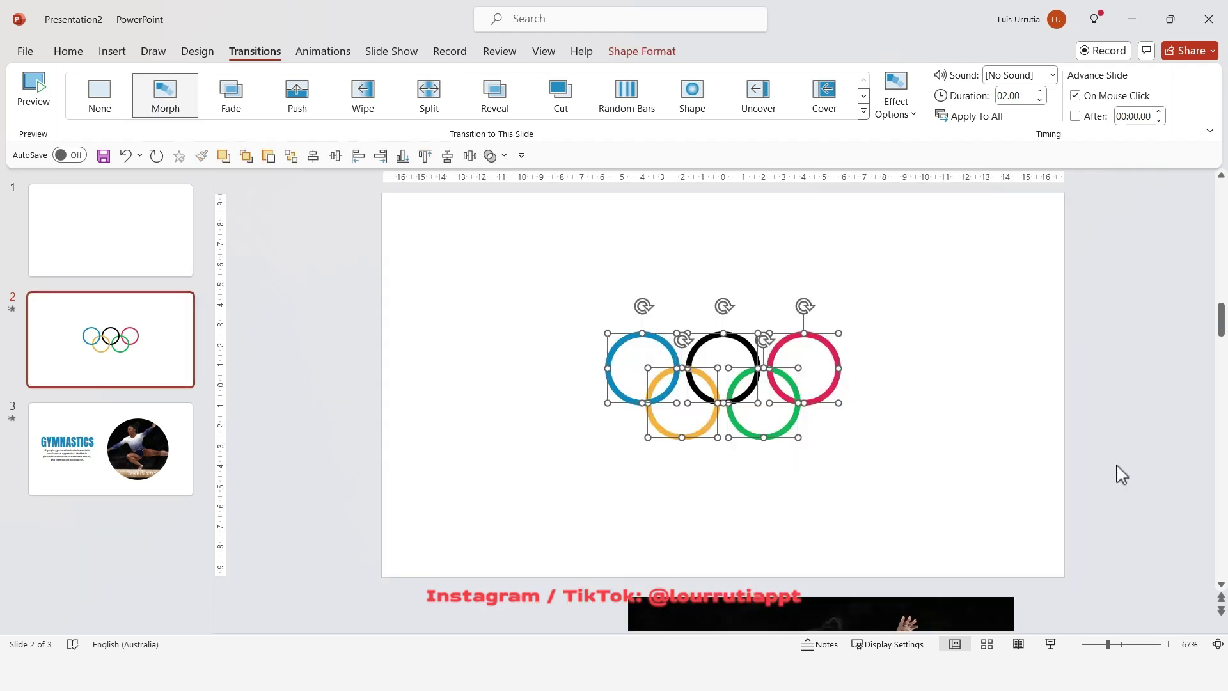
{"action": "key", "text": "ctrl+c"}
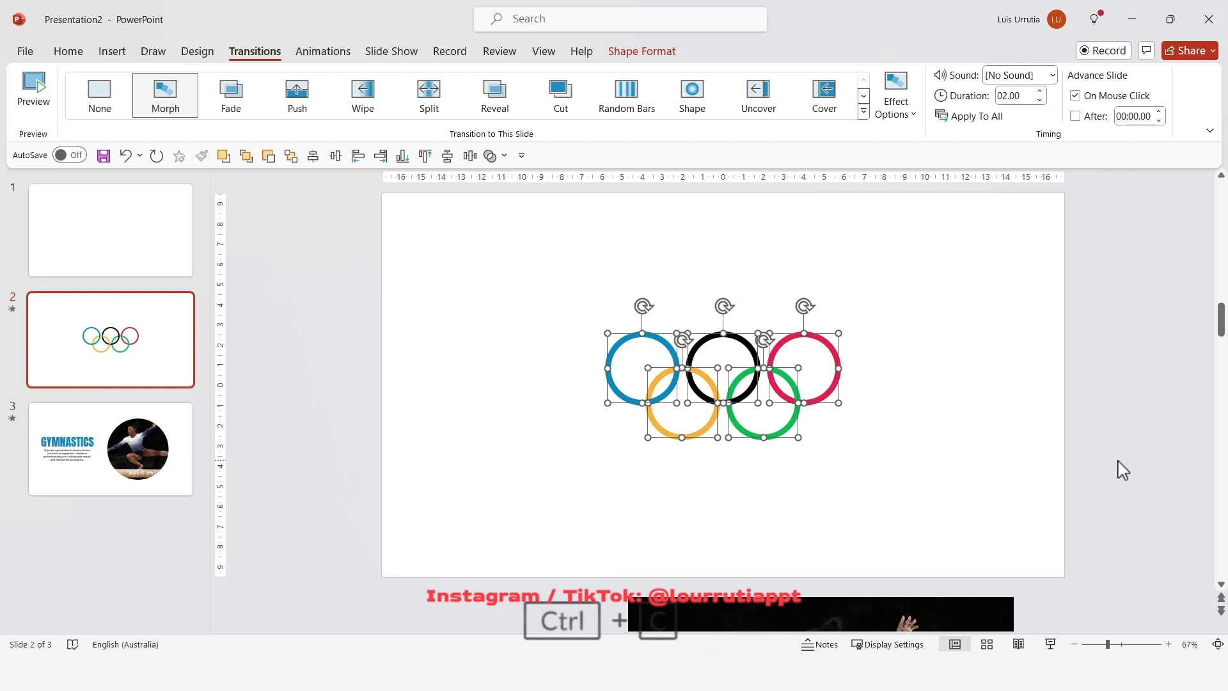
{"action": "left_click", "coordinate": [166, 450]}
Paste the five rings and align them middle into one horizontal row.
{"action": "key", "text": "ctrl+v"}
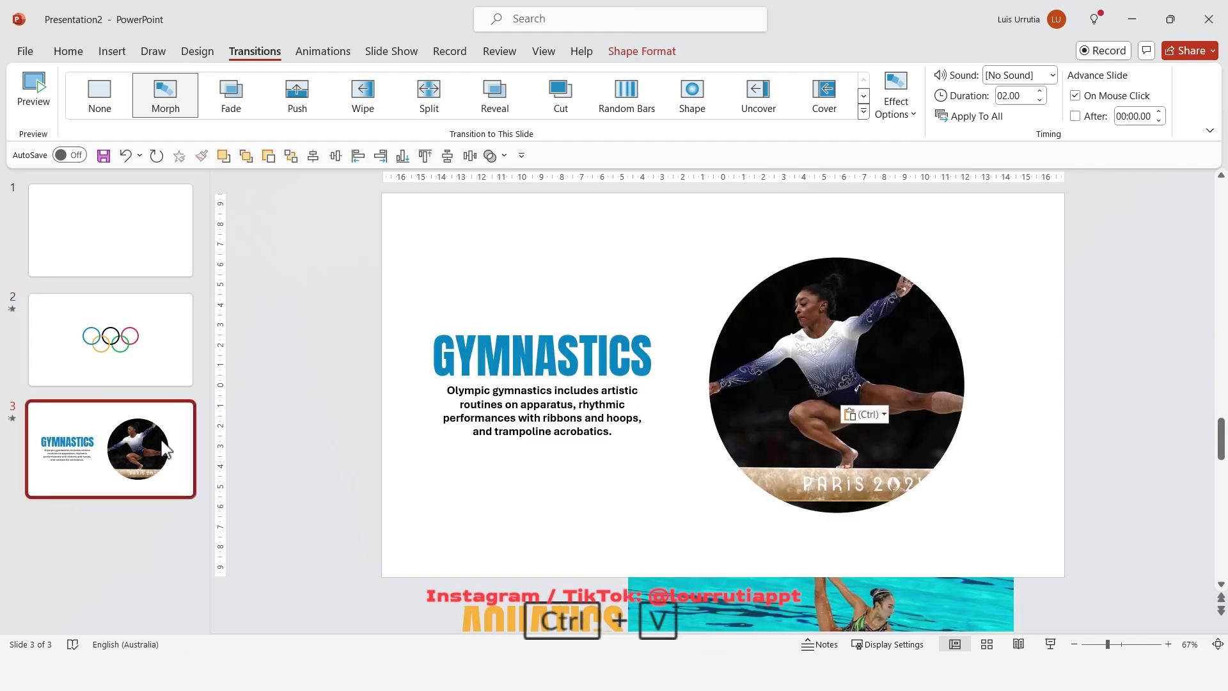
{"action": "left_click", "coordinate": [666, 57]}
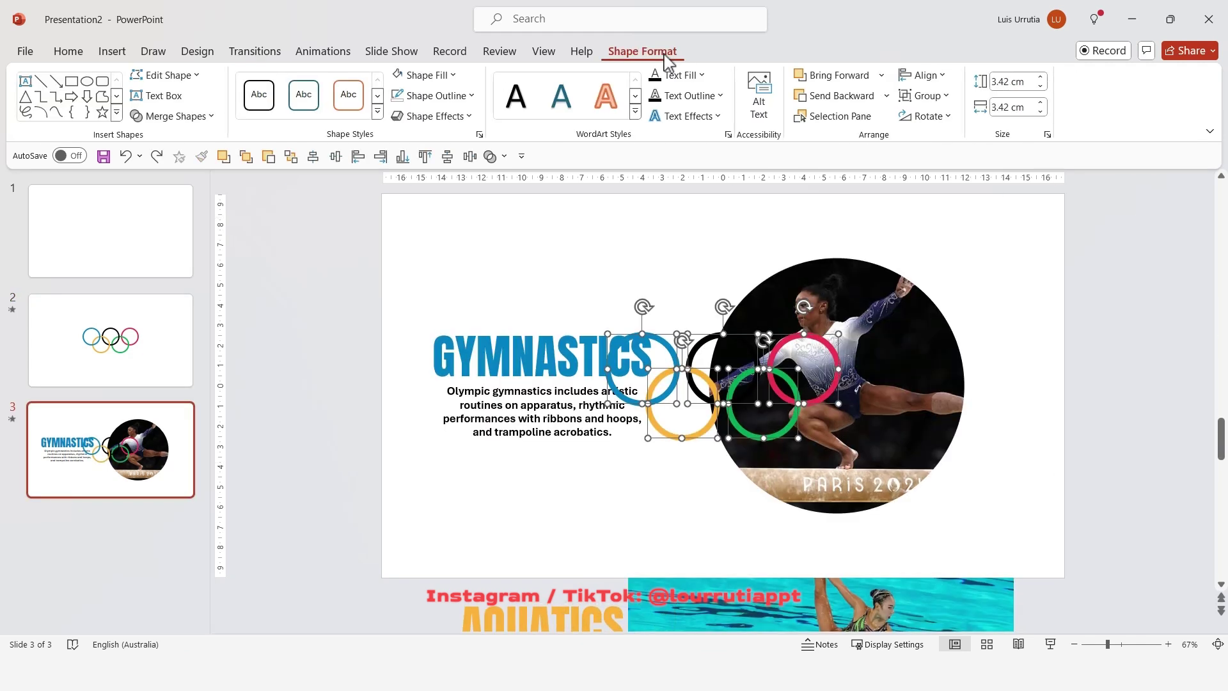
{"action": "left_click", "coordinate": [926, 76]}
{"action": "left_click", "coordinate": [945, 191]}
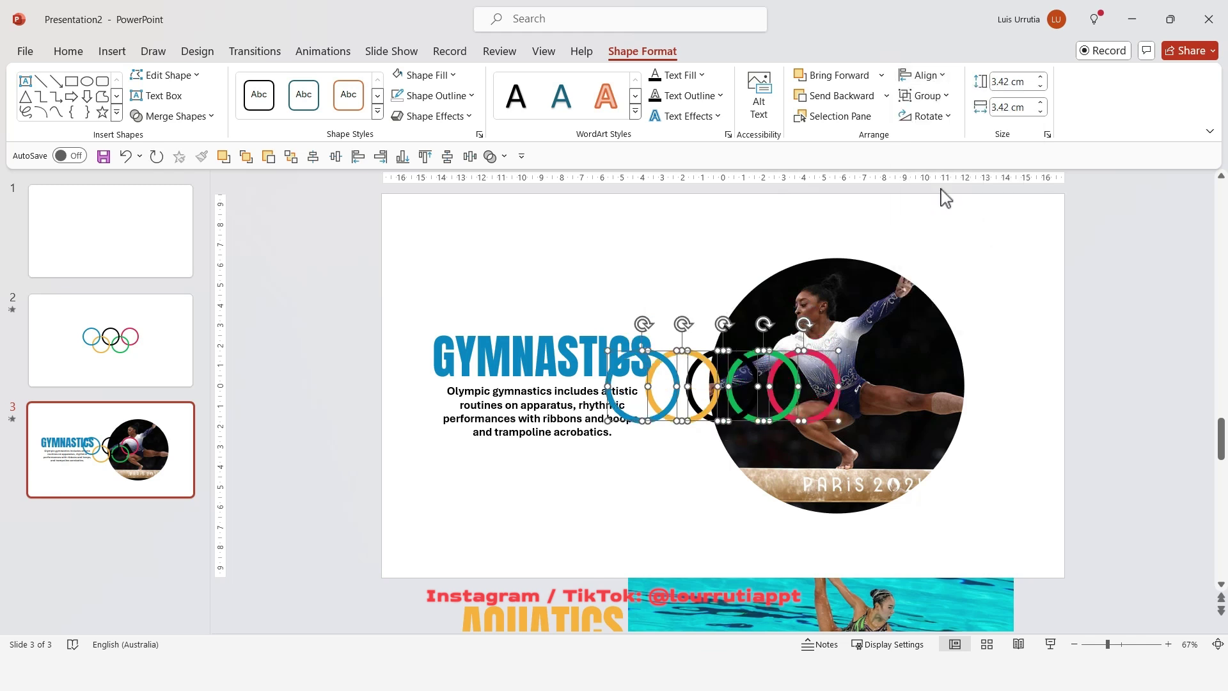
Group the rings, enlarge the group, and shift it right so blue circles the gymnast.
{"action": "right_click", "coordinate": [838, 348]}
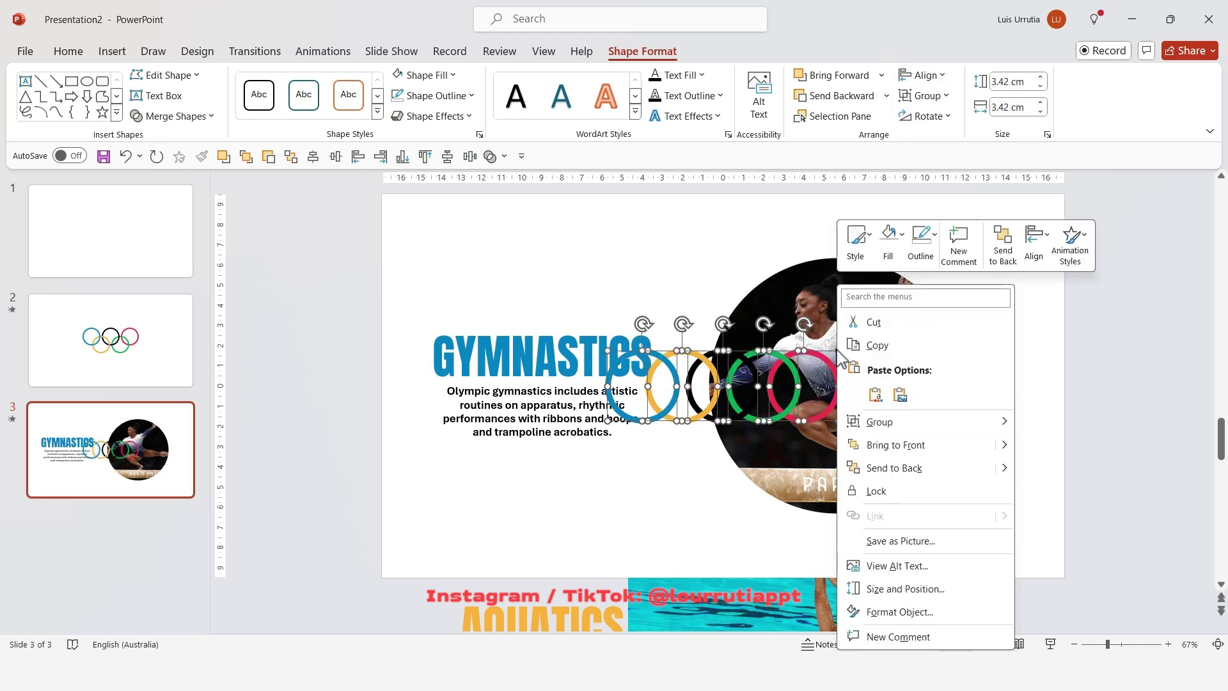
{"action": "mouse_move", "coordinate": [889, 432]}
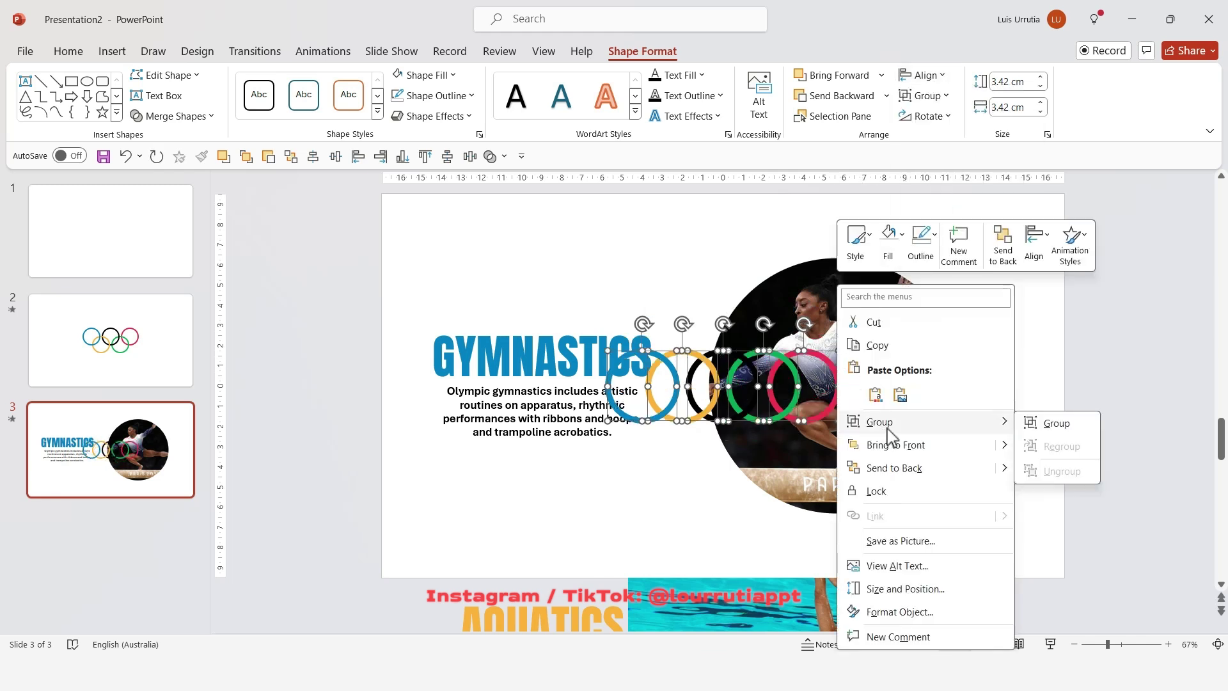
{"action": "left_click", "coordinate": [1032, 425]}
{"action": "left_click_drag", "start_coordinate": [843, 345], "coordinate": [984, 263]}
{"action": "left_click_drag", "start_coordinate": [414, 260], "coordinate": [821, 276]}
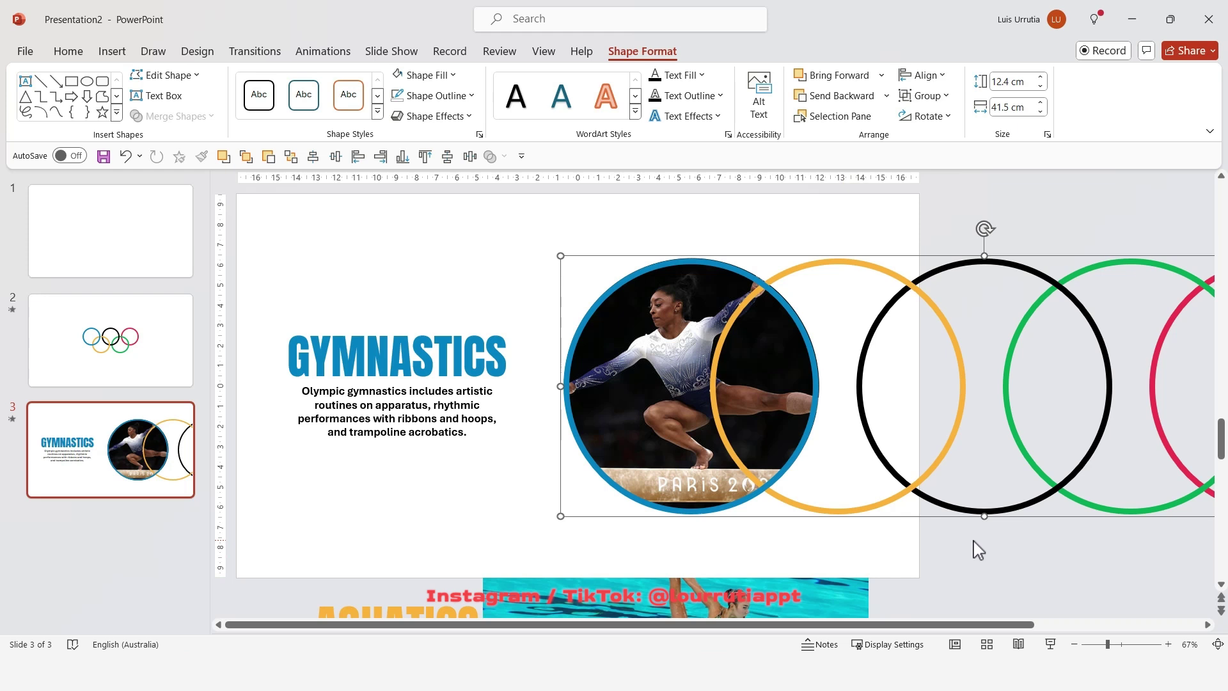
Set the ring group's outline width to 20 pt in Format Shape.
{"action": "right_click", "coordinate": [954, 509]}
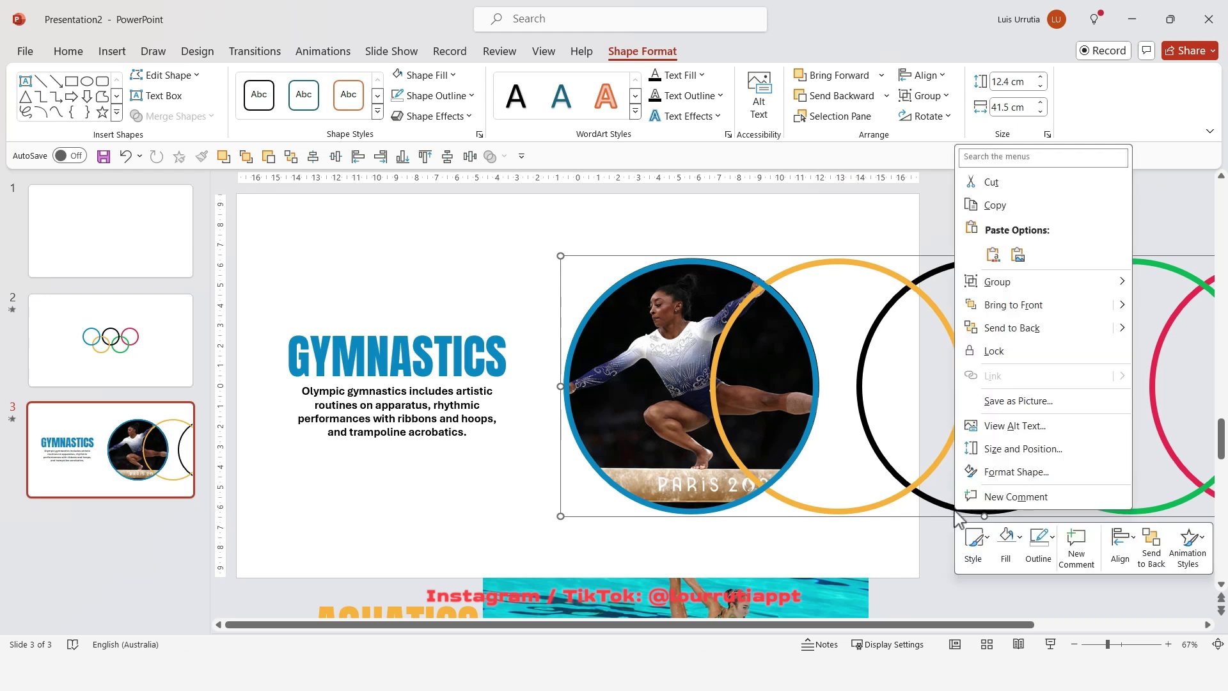
{"action": "left_click", "coordinate": [1014, 475]}
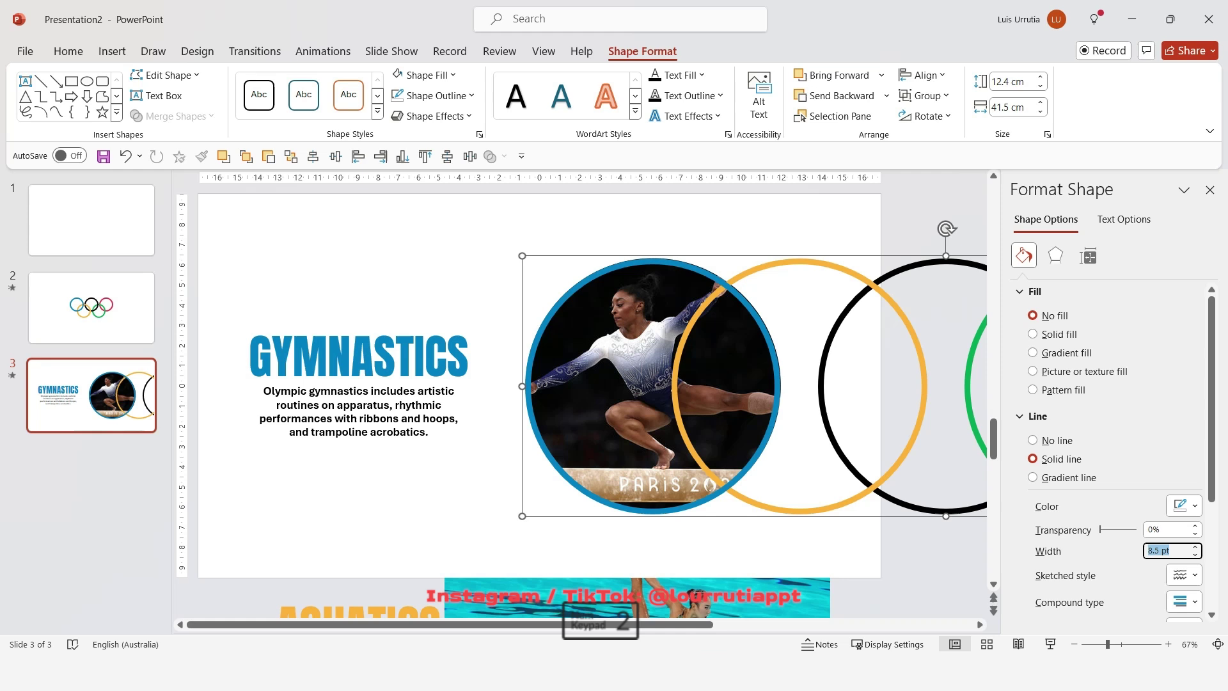
{"action": "type", "text": "20"}
{"action": "key", "text": "Return"}
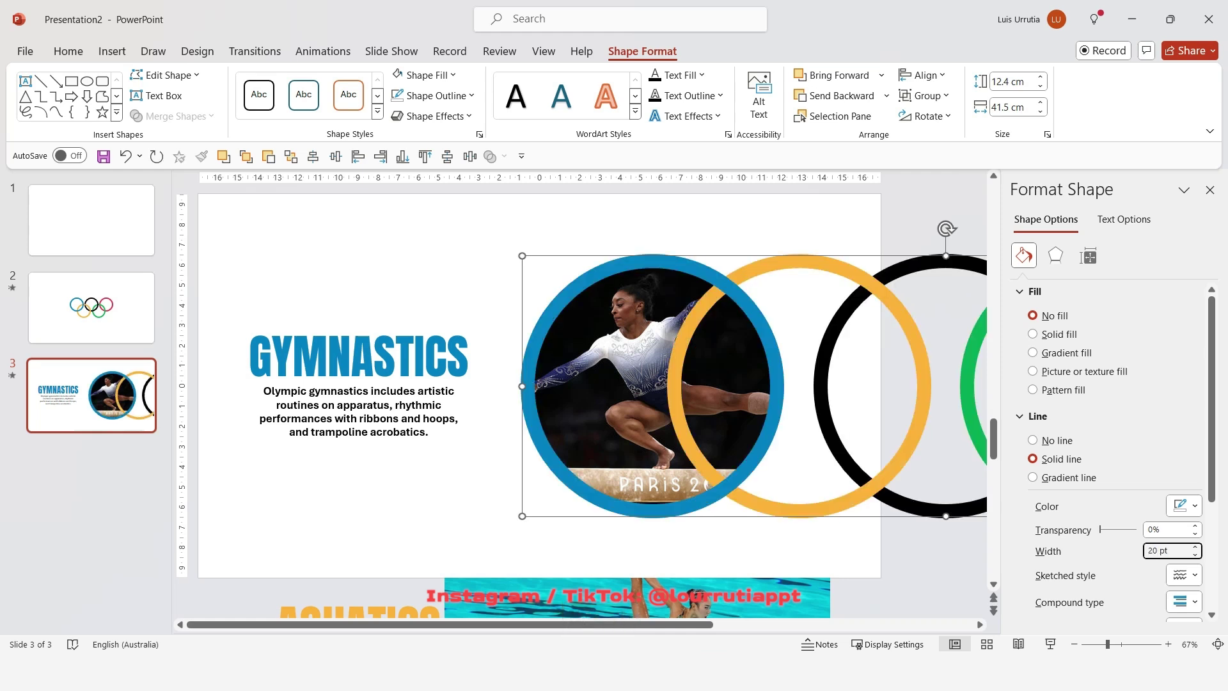
{"action": "left_click", "coordinate": [1209, 190]}
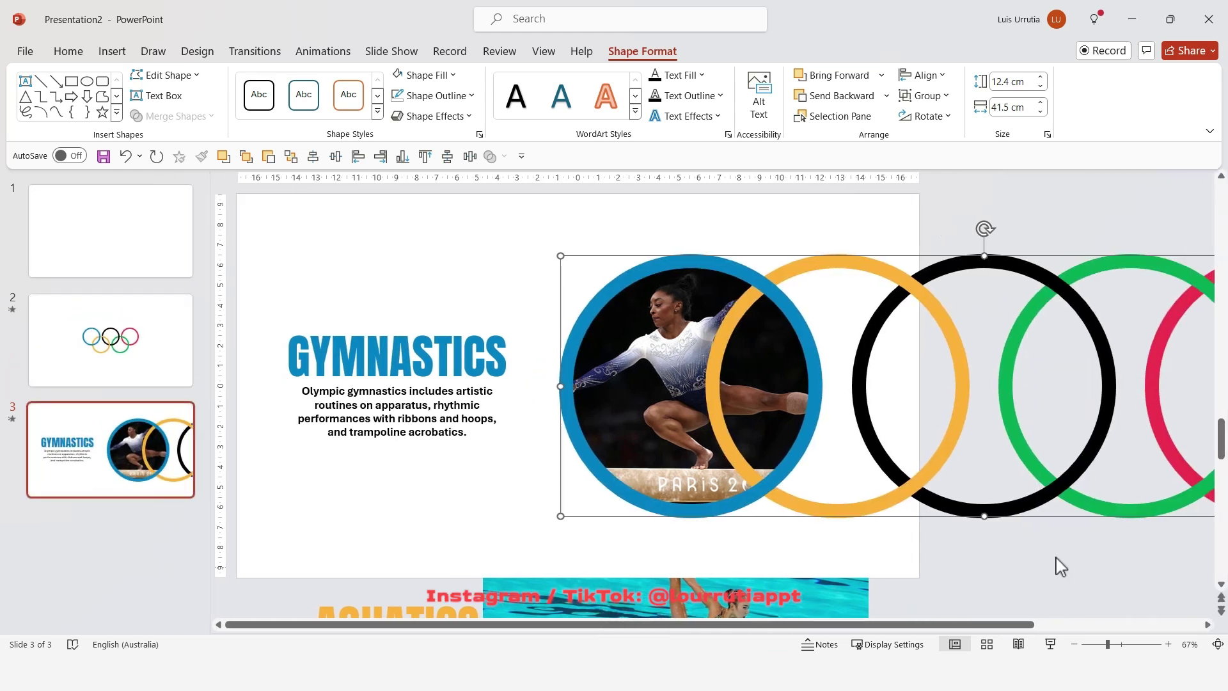
Ungroup the rings into separate shapes.
{"action": "right_click", "coordinate": [887, 279]}
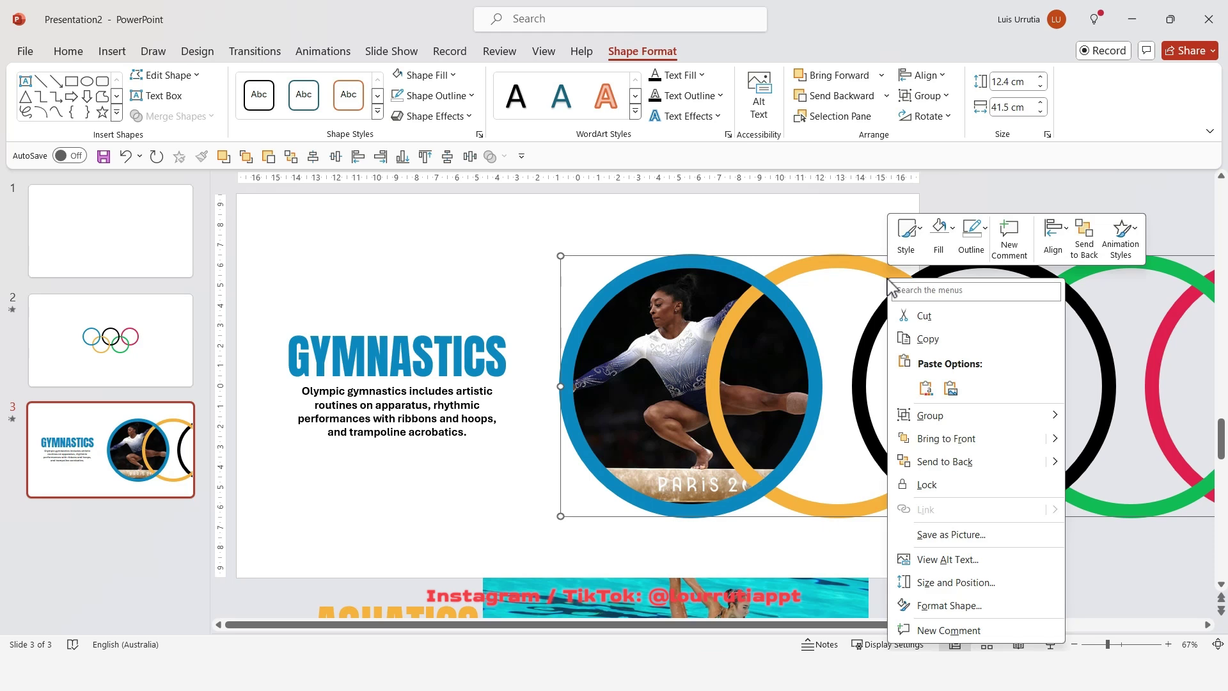
{"action": "mouse_move", "coordinate": [980, 415]}
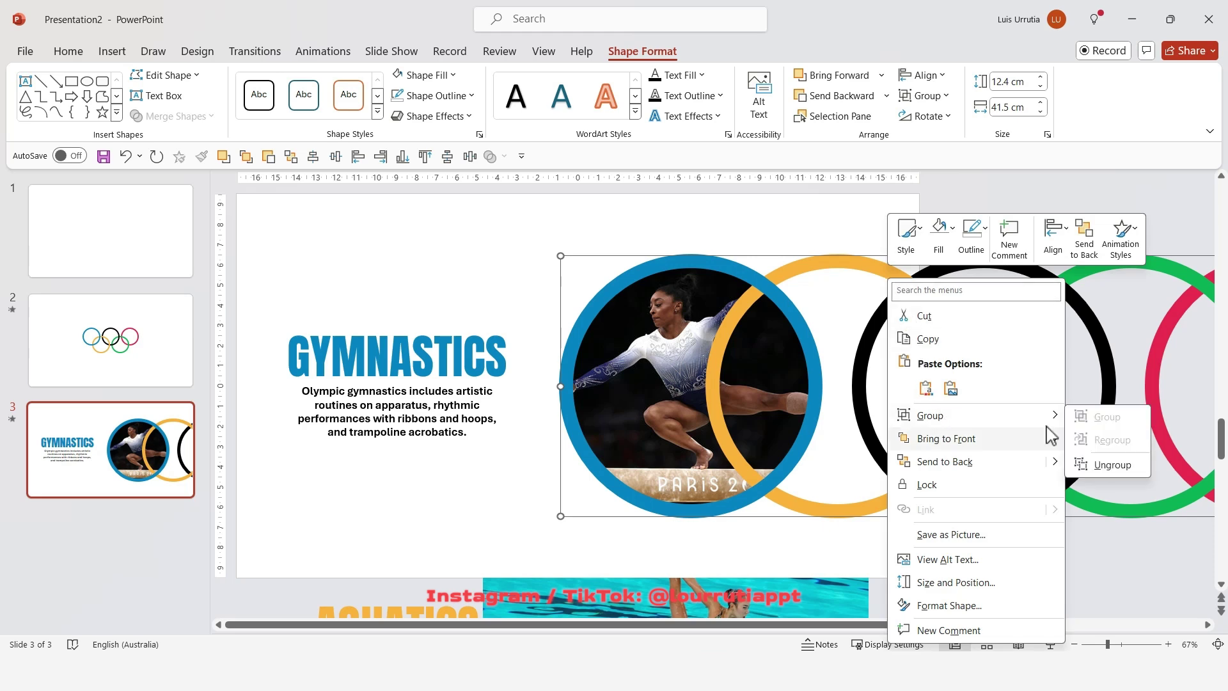
{"action": "left_click", "coordinate": [1110, 465]}
{"action": "scroll", "coordinate": [879, 533], "scroll_direction": "down", "scroll_amount": 2}
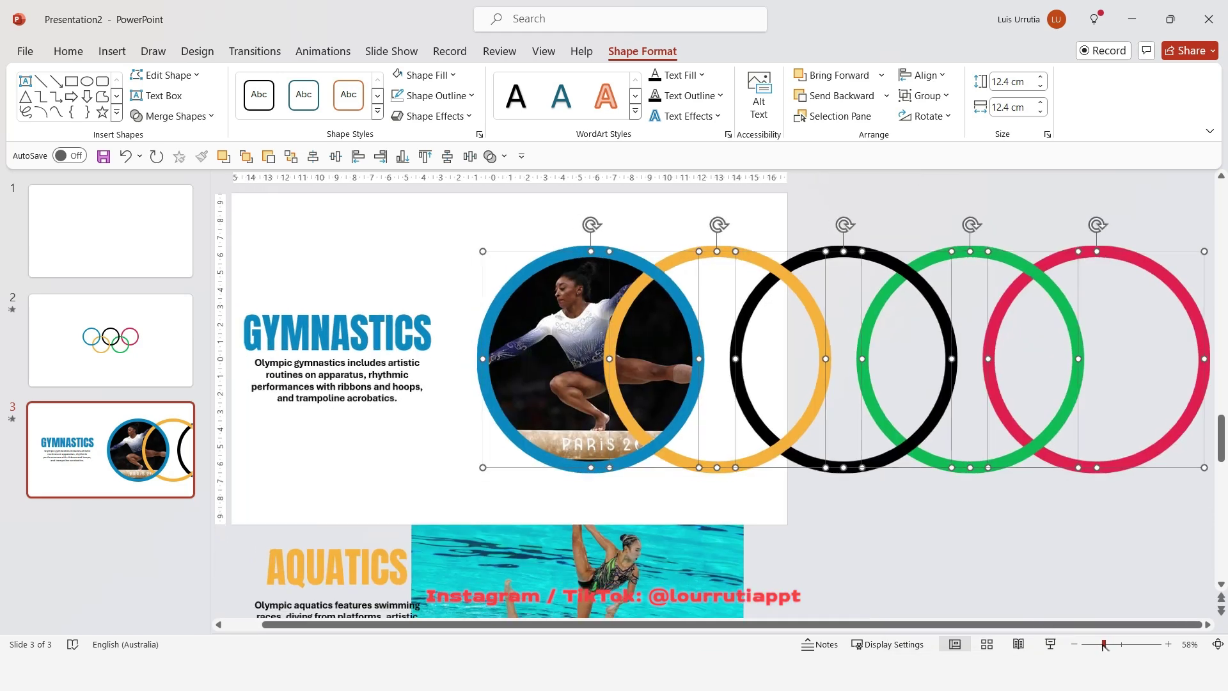
Spread the orange, black, green and red rings further to the right.
{"action": "left_click", "coordinate": [716, 470]}
{"action": "left_click", "coordinate": [844, 470], "text": "shift"}
{"action": "left_click", "coordinate": [968, 470], "text": "shift"}
{"action": "left_click", "coordinate": [1103, 466], "text": "shift"}
{"action": "left_click_drag", "start_coordinate": [743, 462], "coordinate": [997, 457]}
{"action": "left_click", "coordinate": [811, 465], "text": "shift"}
{"action": "left_click", "coordinate": [905, 458], "text": "shift"}
{"action": "scroll", "coordinate": [946, 456], "scroll_direction": "right", "scroll_amount": 3}
{"action": "left_click", "coordinate": [1164, 452]}
{"action": "scroll", "coordinate": [788, 630], "scroll_direction": "left", "scroll_amount": 3}
{"action": "left_click", "coordinate": [113, 493]}
Apply a Morph transition to the Gymnastics slide and replay its preview.
{"action": "left_click", "coordinate": [249, 53]}
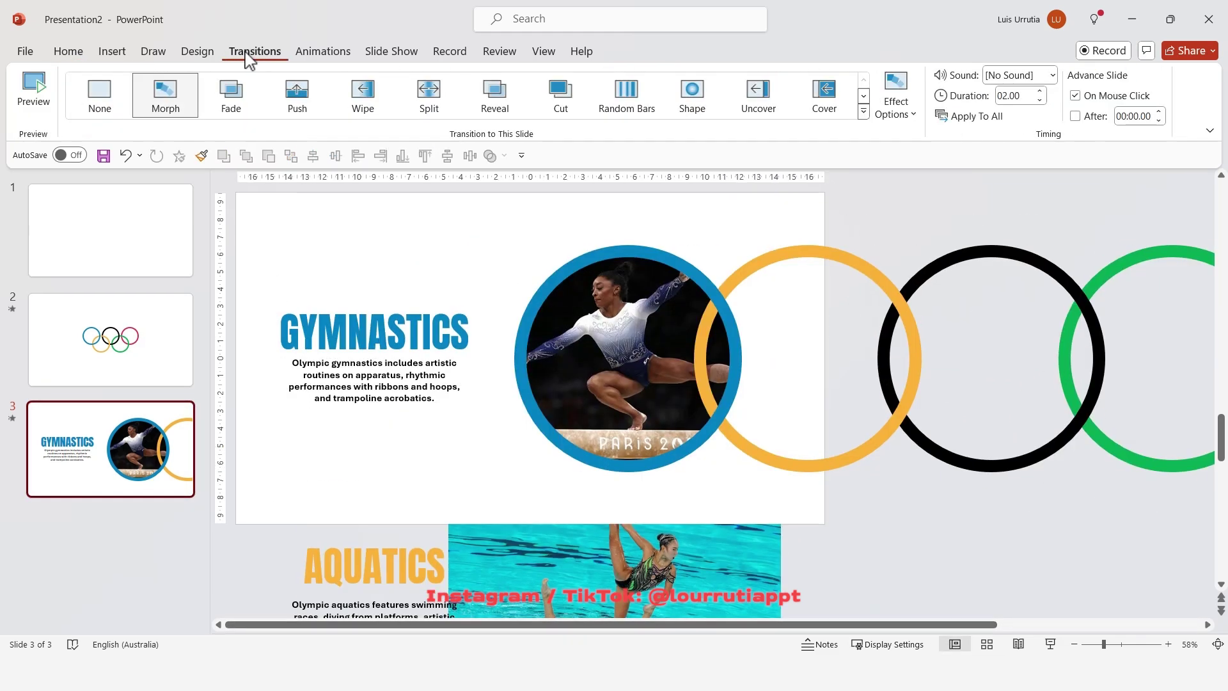
{"action": "left_click", "coordinate": [172, 101]}
{"action": "left_click", "coordinate": [172, 101]}
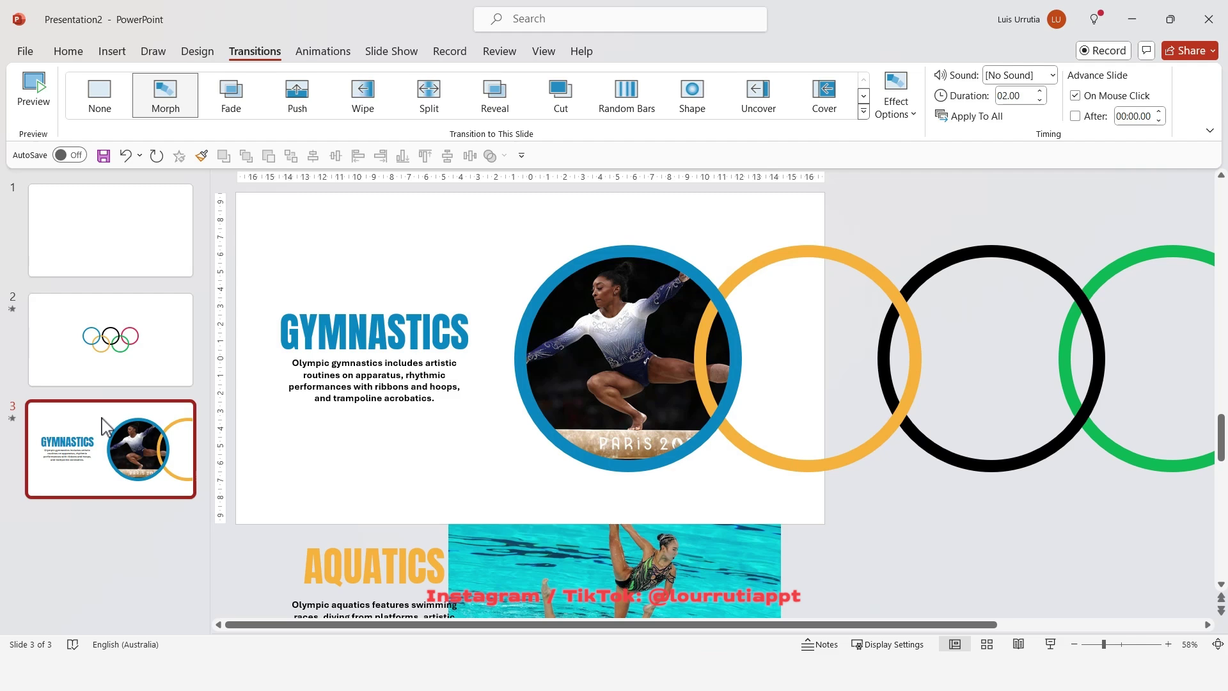
Duplicate the Gymnastics slide and move the text groups up so AQUATICS fills it.
{"action": "key", "text": "ctrl+d"}
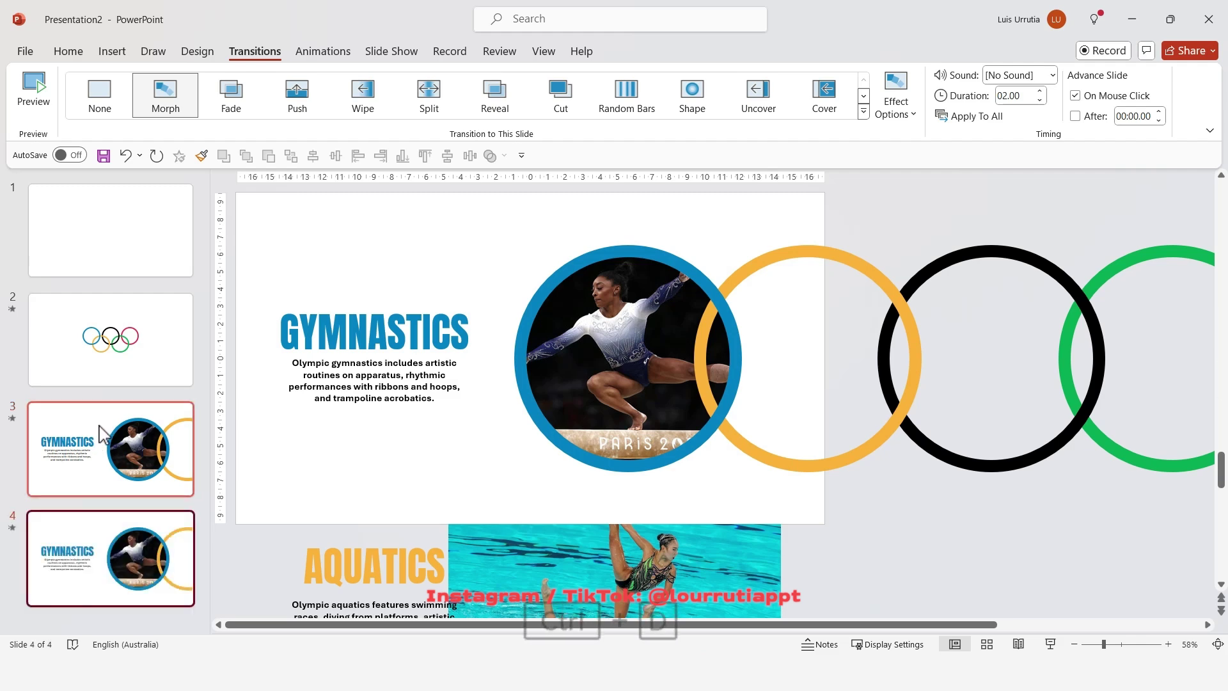
{"action": "left_click_drag", "start_coordinate": [1095, 644], "coordinate": [1091, 644]}
{"action": "left_click", "coordinate": [650, 279]}
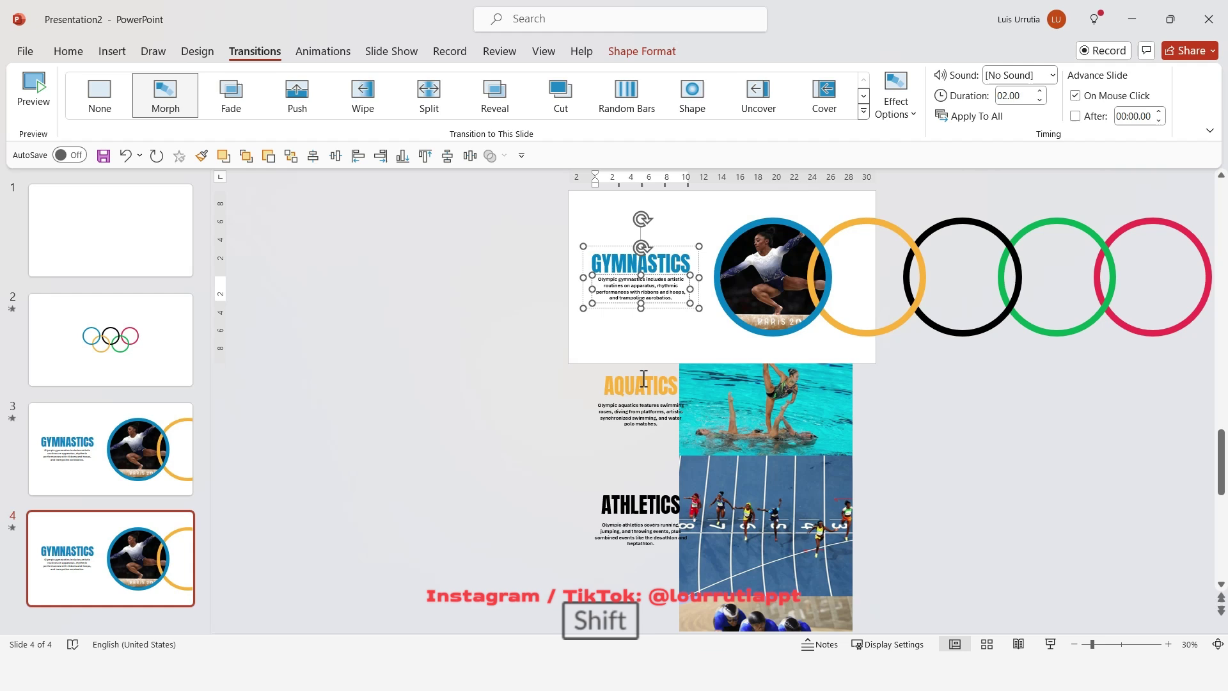
{"action": "left_click", "coordinate": [647, 401], "text": "shift"}
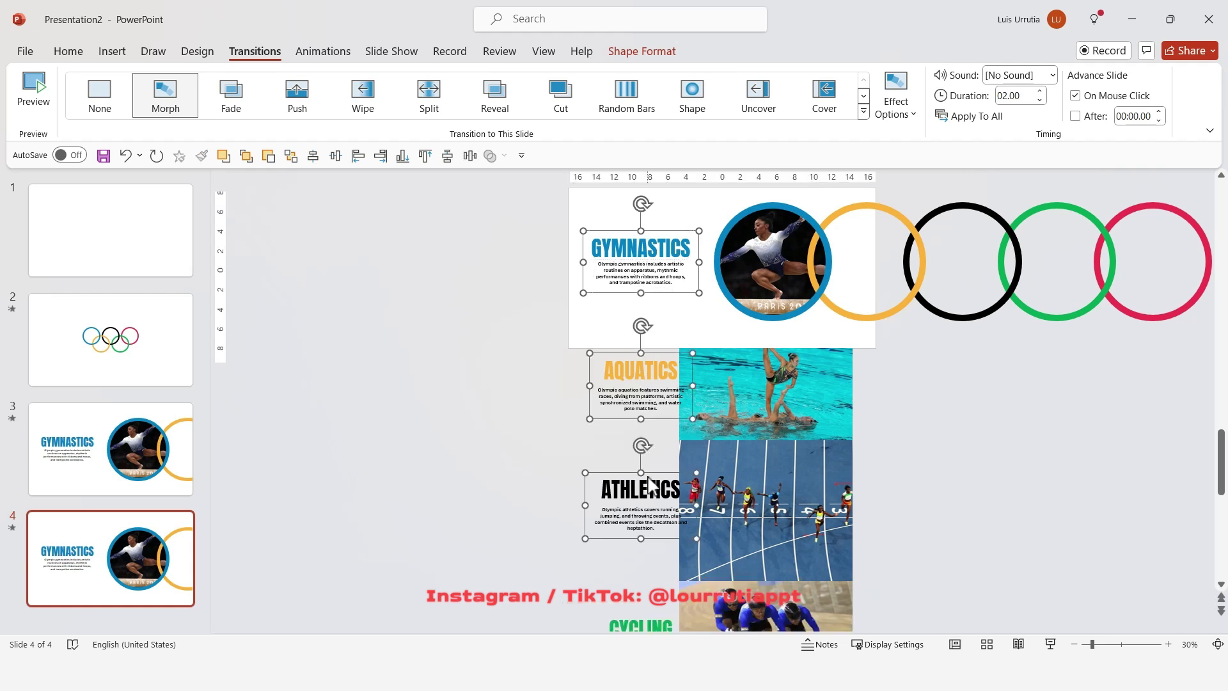
{"action": "scroll", "coordinate": [639, 506], "scroll_direction": "down", "scroll_amount": 2}
{"action": "left_click", "coordinate": [647, 591], "text": "shift"}
{"action": "scroll", "coordinate": [647, 593], "scroll_direction": "up", "scroll_amount": 1}
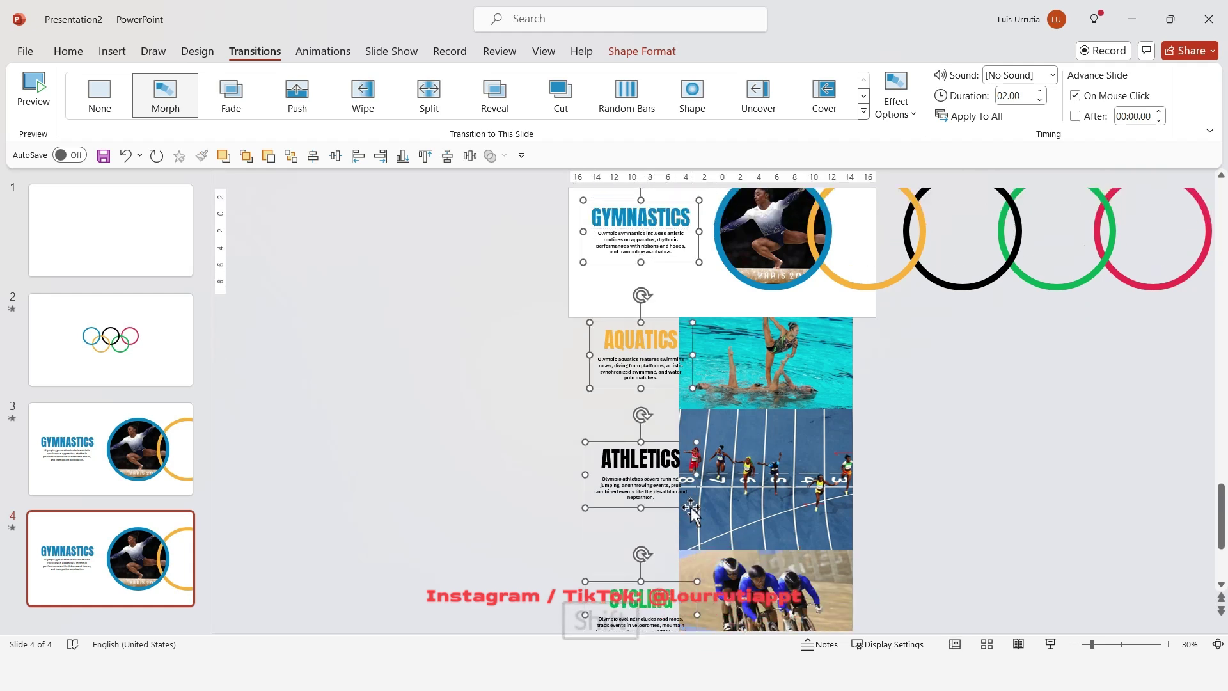
{"action": "left_click_drag", "start_coordinate": [619, 459], "coordinate": [623, 344]}
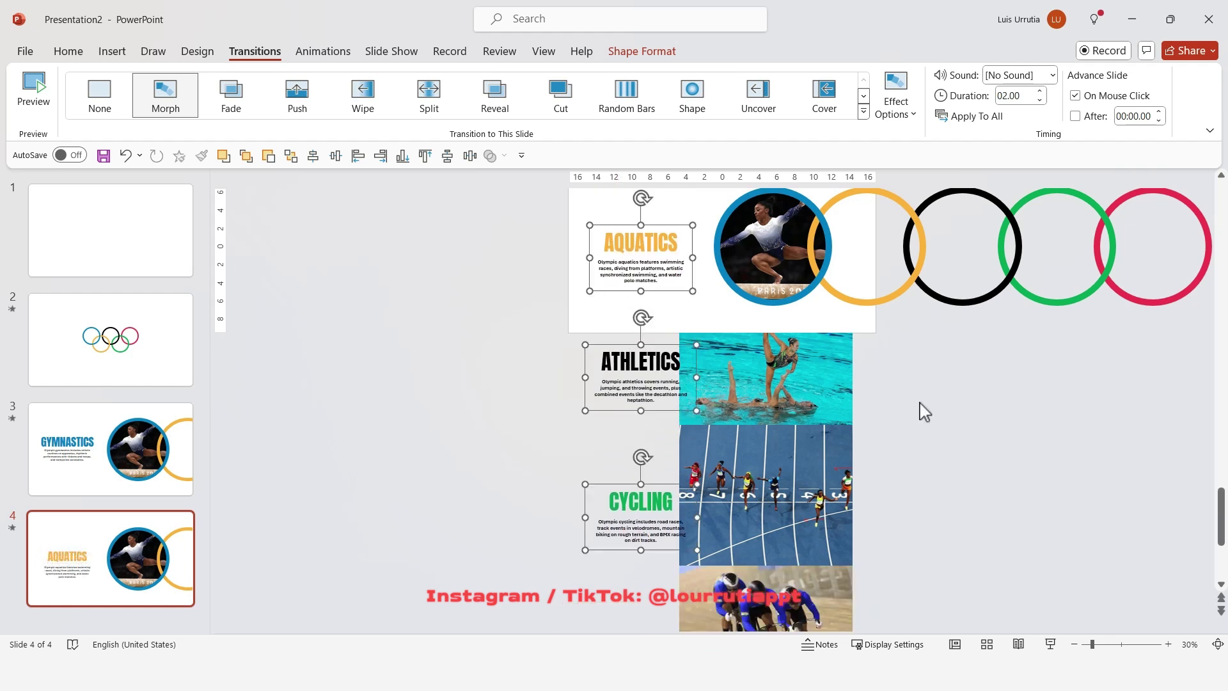
Shift the photo strip up so the synchronised swimmer sits inside the blue ring.
{"action": "left_click", "coordinate": [924, 411]}
{"action": "left_click_drag", "start_coordinate": [791, 540], "coordinate": [800, 422]}
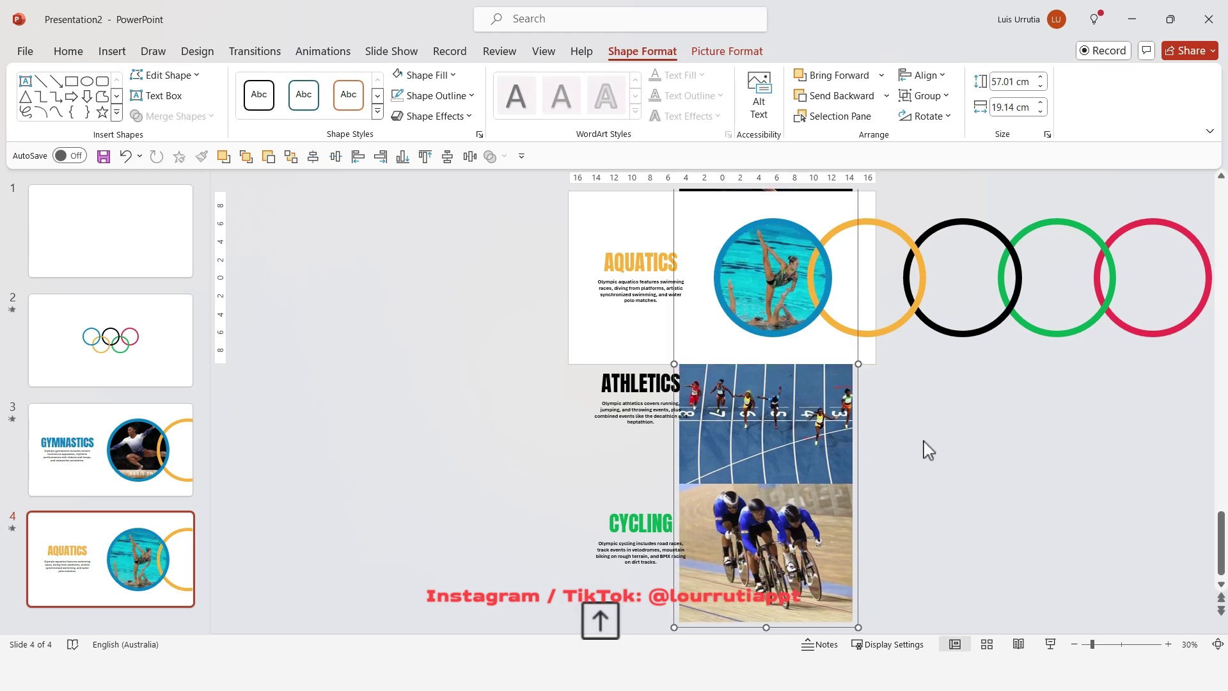
{"action": "left_click", "coordinate": [1042, 427]}
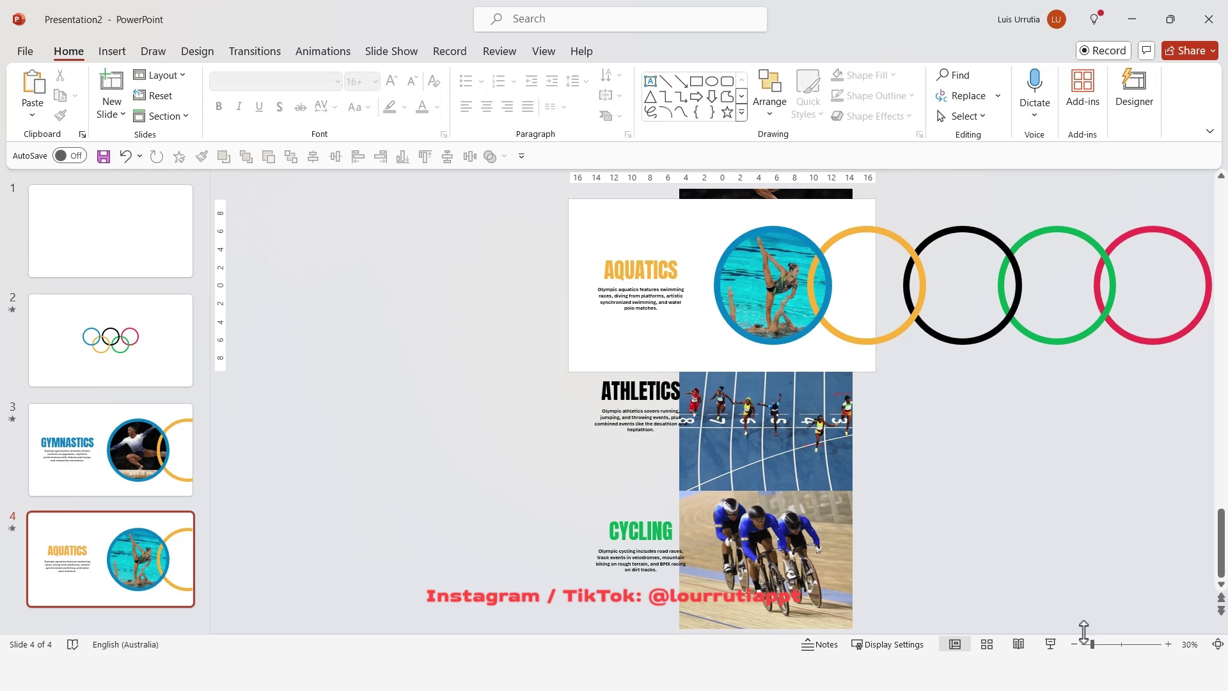
Shift the black, green and red rings left so the yellow ring frames the swimmer.
{"action": "left_click_drag", "start_coordinate": [1093, 645], "coordinate": [1095, 644]}
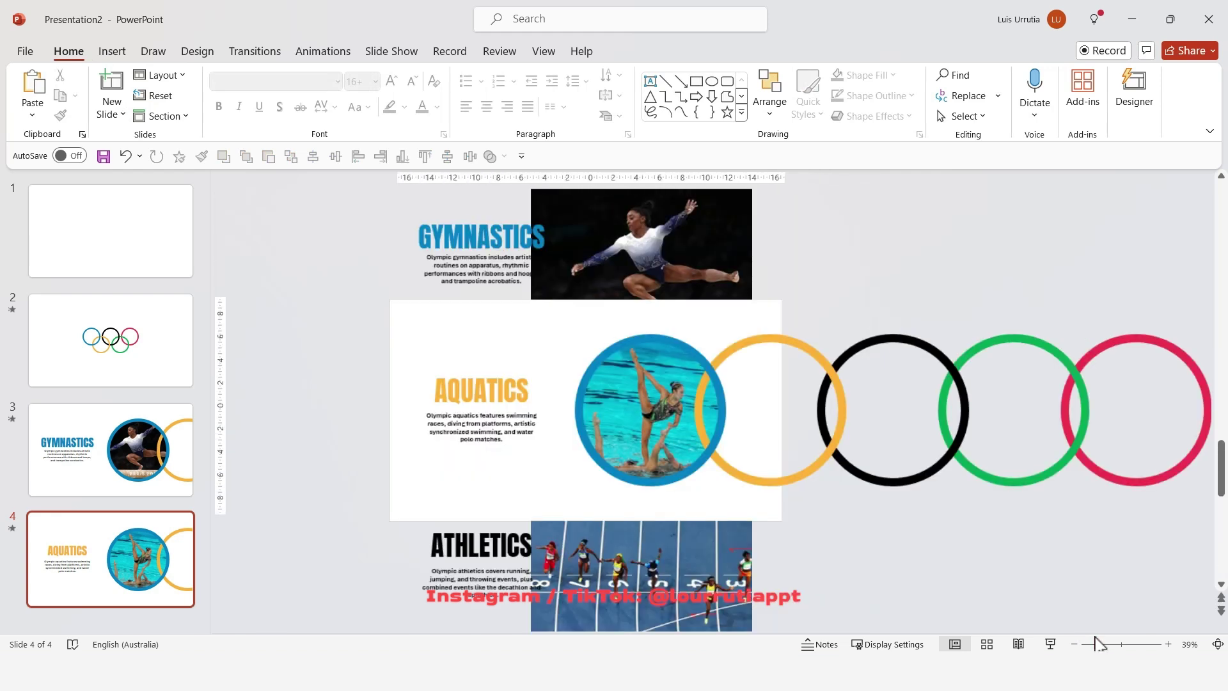
{"action": "left_click", "coordinate": [1102, 473]}
{"action": "left_click", "coordinate": [1019, 484], "text": "shift"}
{"action": "left_click", "coordinate": [904, 481], "text": "shift"}
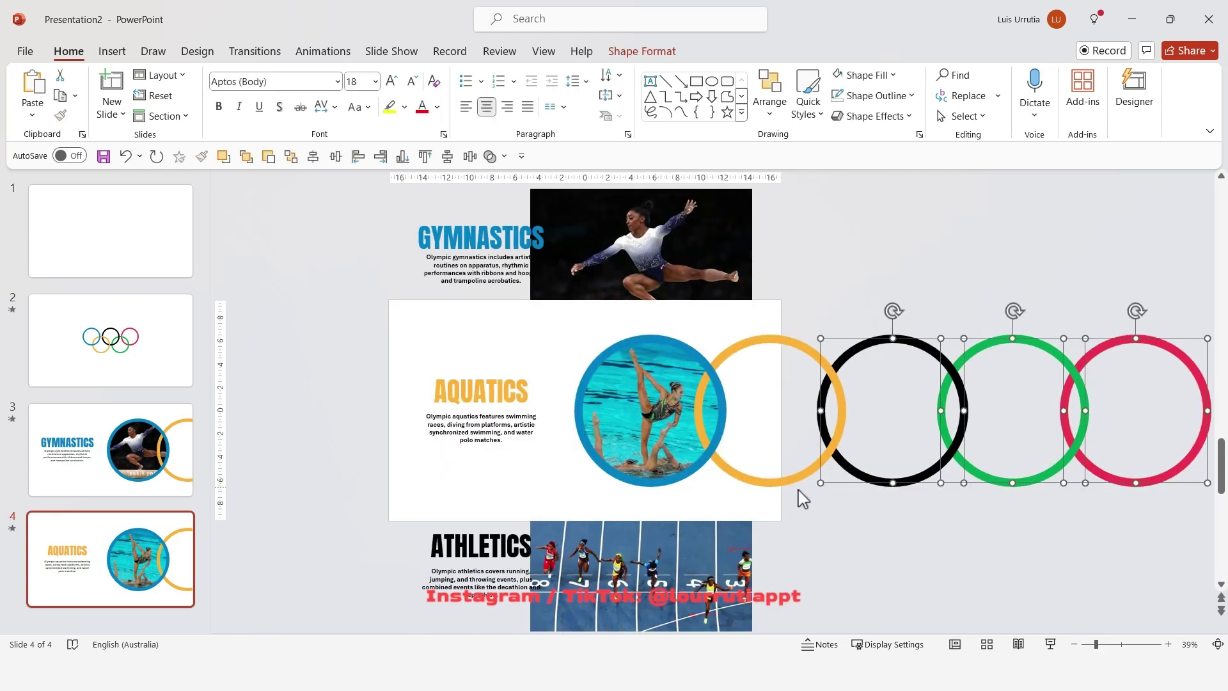
{"action": "left_click_drag", "start_coordinate": [807, 478], "coordinate": [449, 483]}
{"action": "left_click", "coordinate": [1035, 544]}
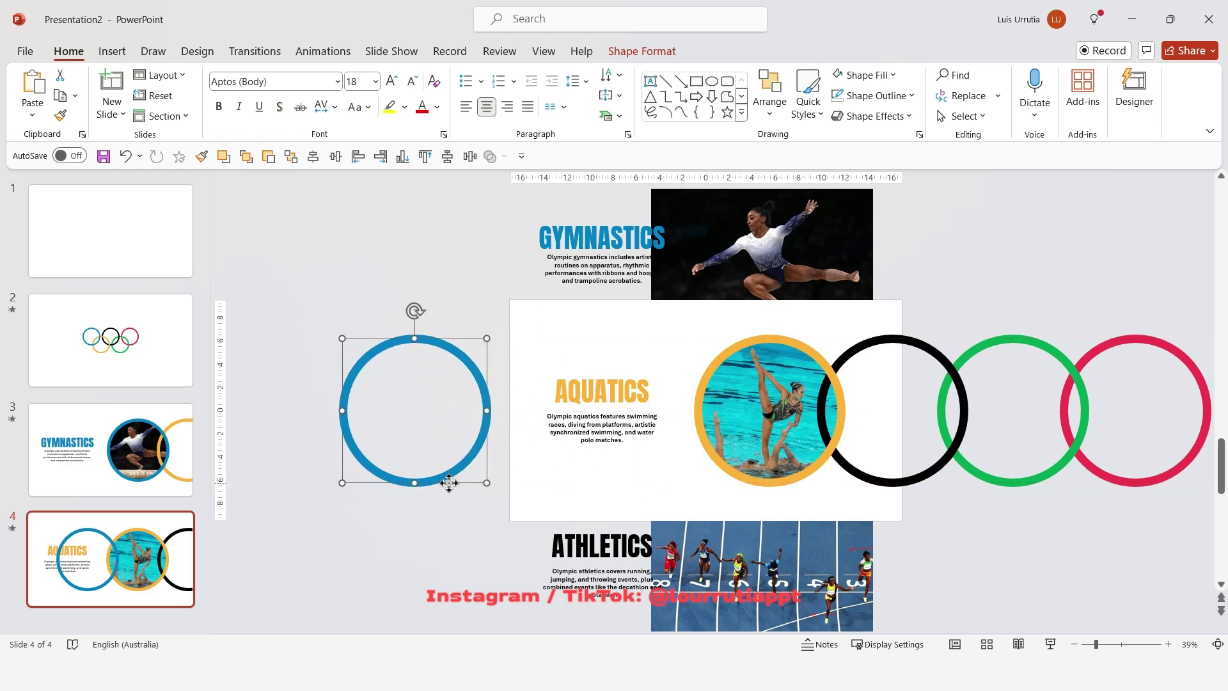
{"action": "left_click", "coordinate": [962, 535]}
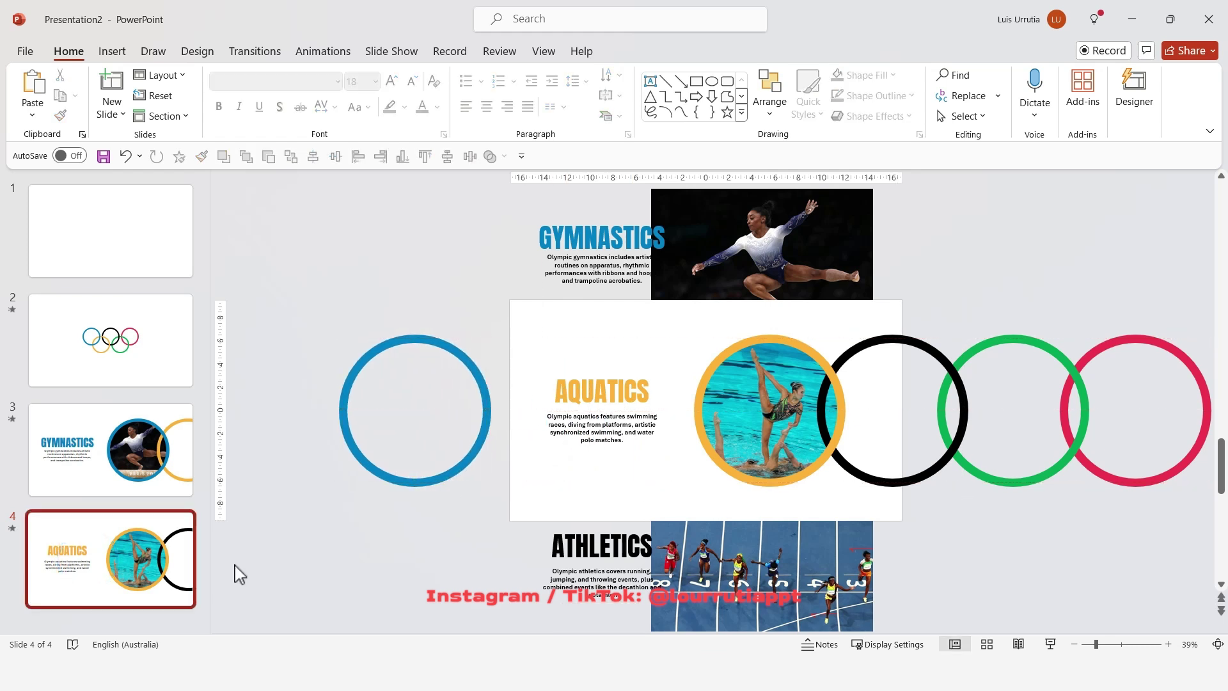
Preview the Morph transition into the Aquatics slide twice.
{"action": "left_click", "coordinate": [241, 55]}
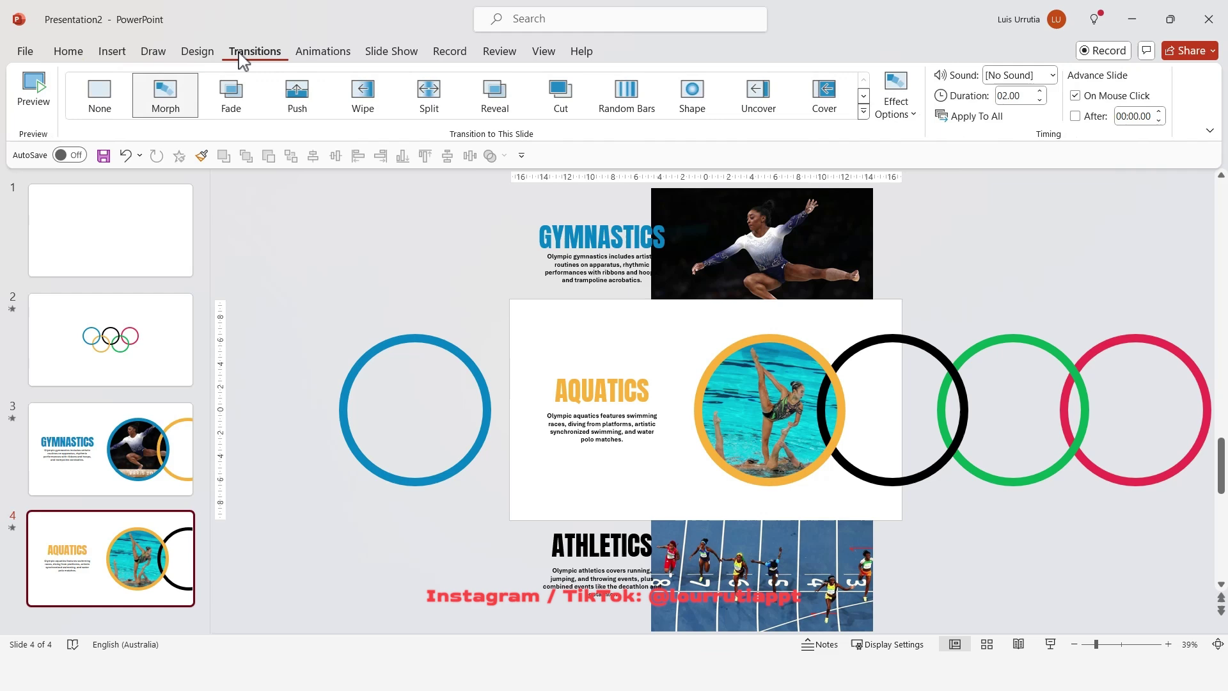
{"action": "left_click", "coordinate": [159, 96]}
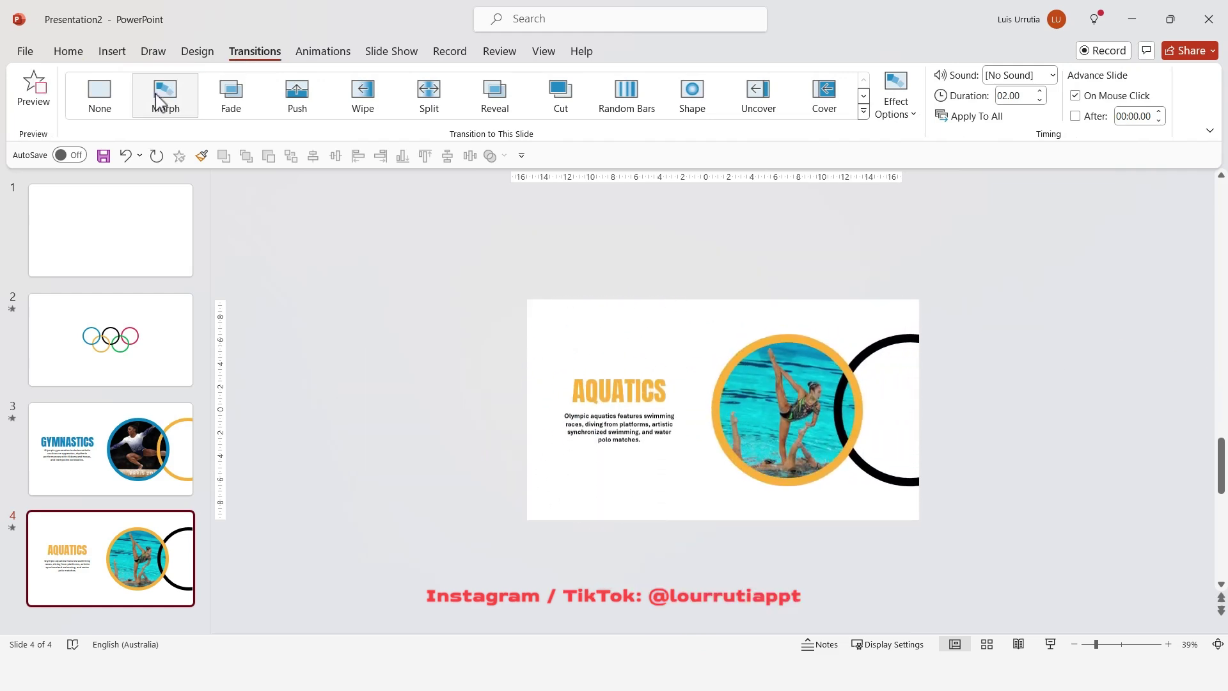
{"action": "left_click", "coordinate": [160, 96]}
Duplicate the Aquatics slide and move its text and photo strip up to show Athletics.
{"action": "key", "text": "ctrl+d"}
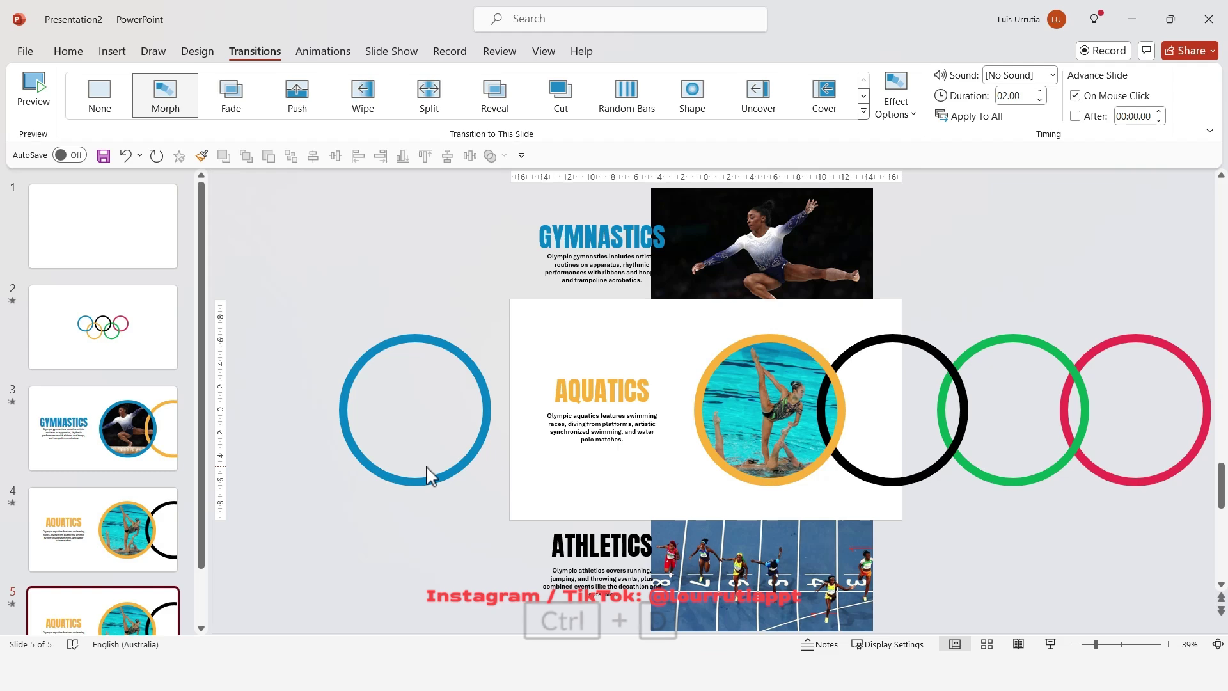
{"action": "left_click", "coordinate": [619, 354]}
{"action": "left_click", "coordinate": [600, 548], "text": "shift"}
{"action": "scroll", "coordinate": [625, 488], "scroll_direction": "down", "scroll_amount": 3}
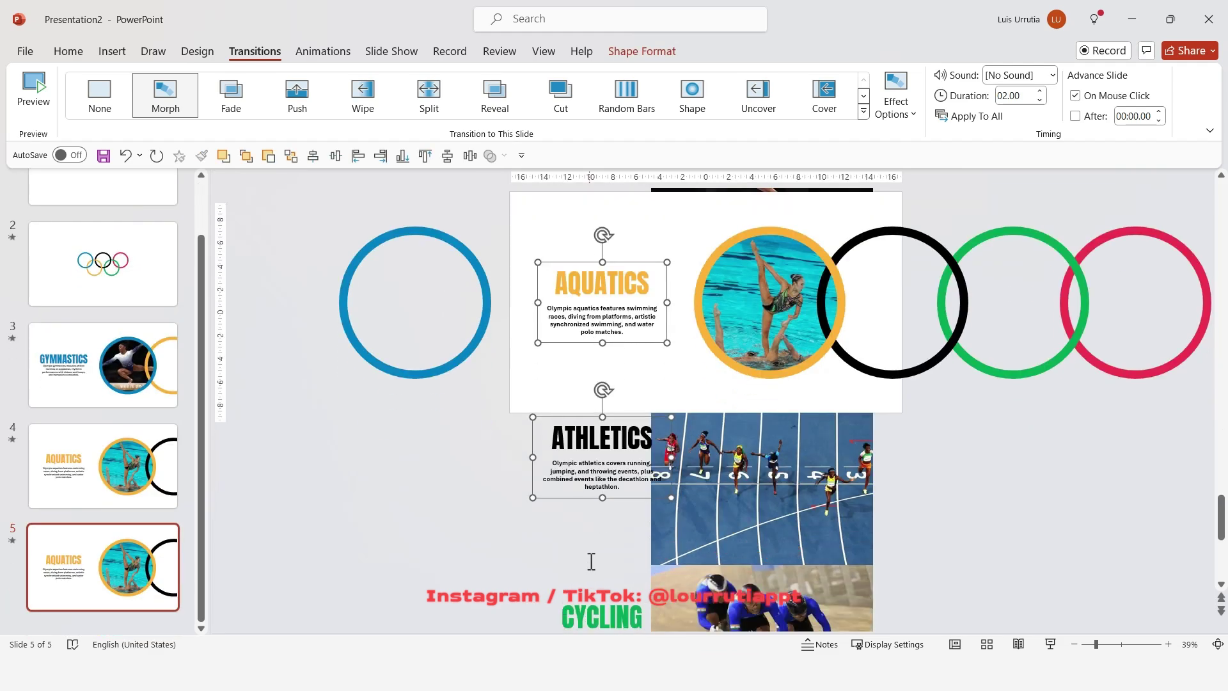
{"action": "left_click_drag", "start_coordinate": [630, 498], "coordinate": [645, 342]}
{"action": "left_click_drag", "start_coordinate": [837, 506], "coordinate": [841, 333]}
{"action": "scroll", "coordinate": [842, 333], "scroll_direction": "up", "scroll_amount": 1}
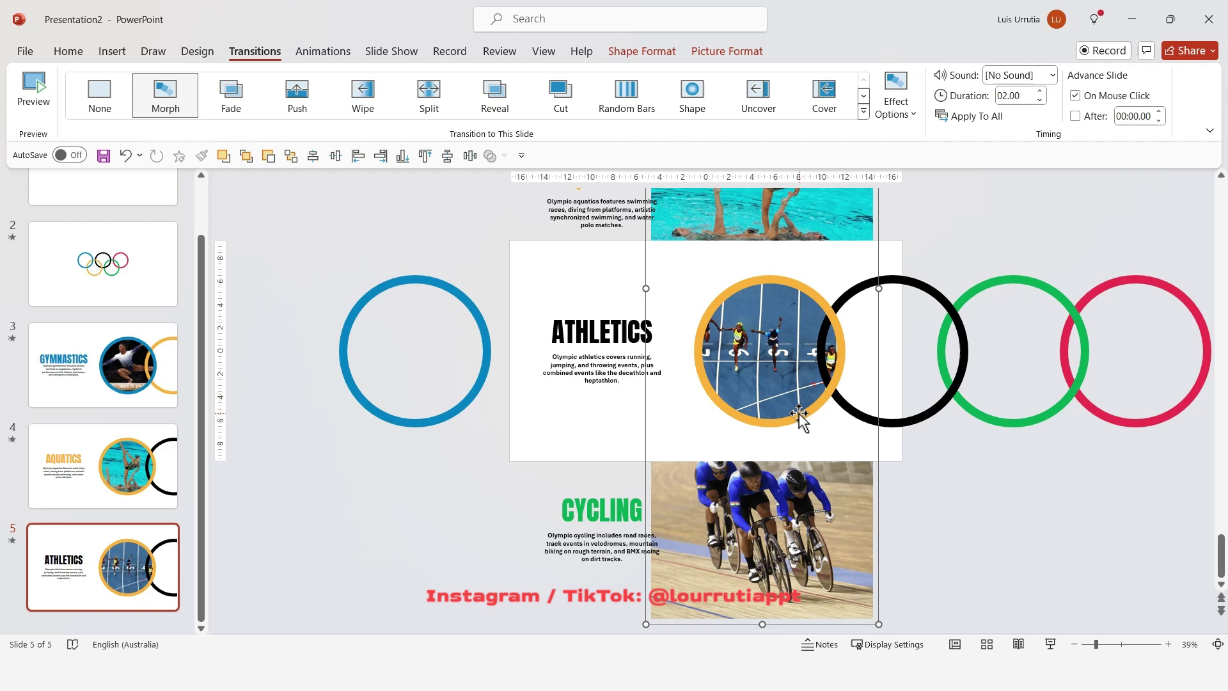
Move the yellow ring left off-slide and shift the rest so black frames the runners.
{"action": "left_click", "coordinate": [823, 416]}
{"action": "left_click_drag", "start_coordinate": [822, 417], "coordinate": [460, 422]}
{"action": "left_click", "coordinate": [926, 432]}
{"action": "left_click", "coordinate": [1066, 414], "text": "shift"}
{"action": "left_click", "coordinate": [1135, 432], "text": "shift"}
{"action": "left_click_drag", "start_coordinate": [1135, 431], "coordinate": [984, 419]}
Duplicate the Athletics slide and move its text and photo strip up to show Cycling.
{"action": "left_click", "coordinate": [157, 559]}
{"action": "key", "text": "ctrl+d"}
{"action": "left_click", "coordinate": [614, 524]}
{"action": "left_click", "coordinate": [631, 356], "text": "shift"}
{"action": "left_click", "coordinate": [652, 250], "text": "shift"}
{"action": "scroll", "coordinate": [658, 266], "scroll_direction": "up", "scroll_amount": 2}
{"action": "scroll", "coordinate": [657, 267], "scroll_direction": "down", "scroll_amount": 2}
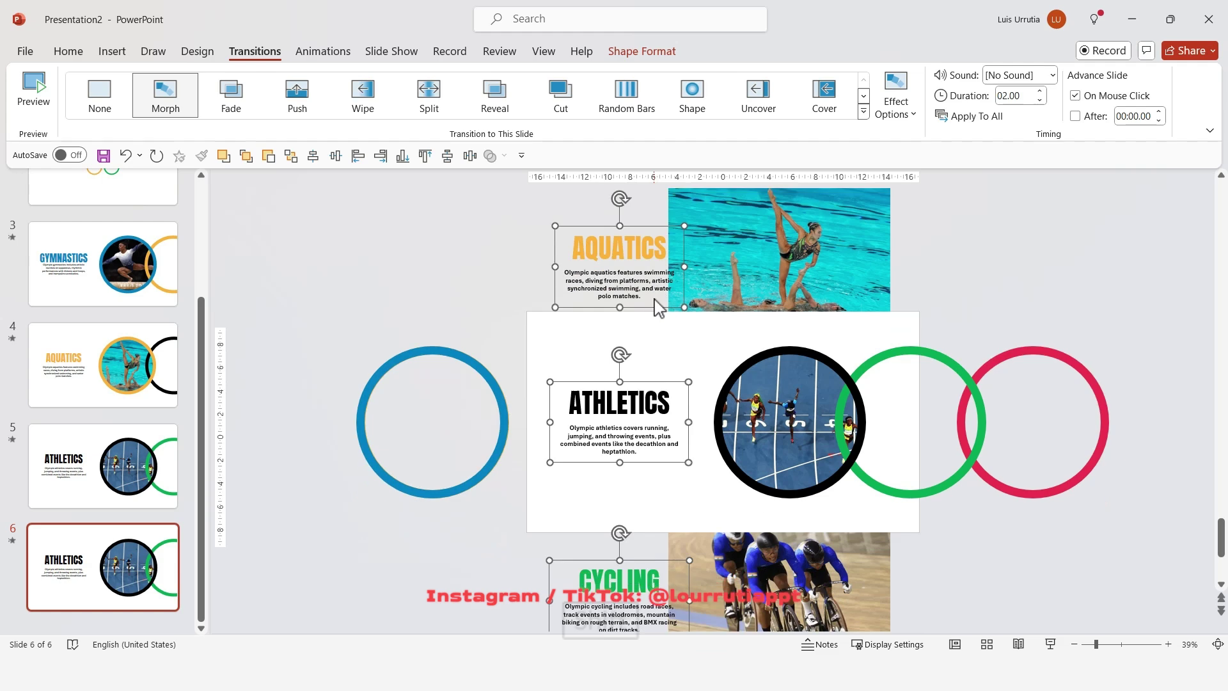
{"action": "left_click_drag", "start_coordinate": [630, 567], "coordinate": [635, 379]}
{"action": "left_click_drag", "start_coordinate": [788, 595], "coordinate": [788, 430]}
Move the black ring left off-slide and shift green and red so green frames the cyclists.
{"action": "scroll", "coordinate": [1104, 515], "scroll_direction": "up", "scroll_amount": 2}
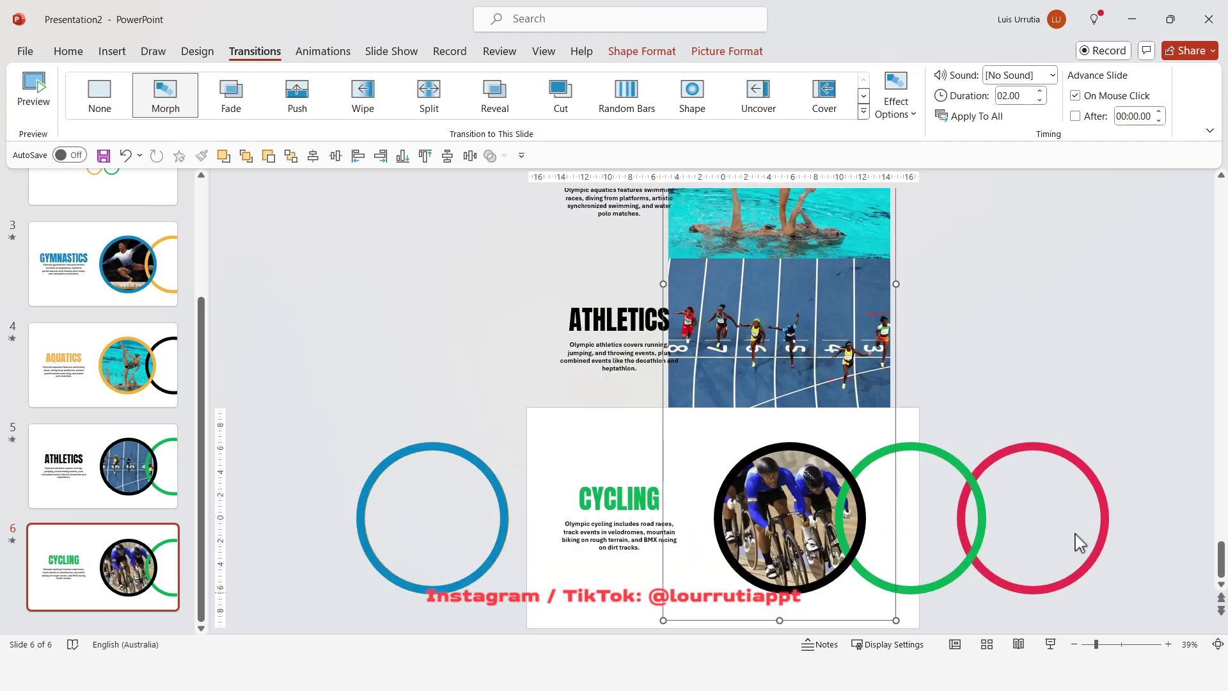
{"action": "left_click", "coordinate": [825, 585]}
{"action": "left_click_drag", "start_coordinate": [815, 591], "coordinate": [491, 601]}
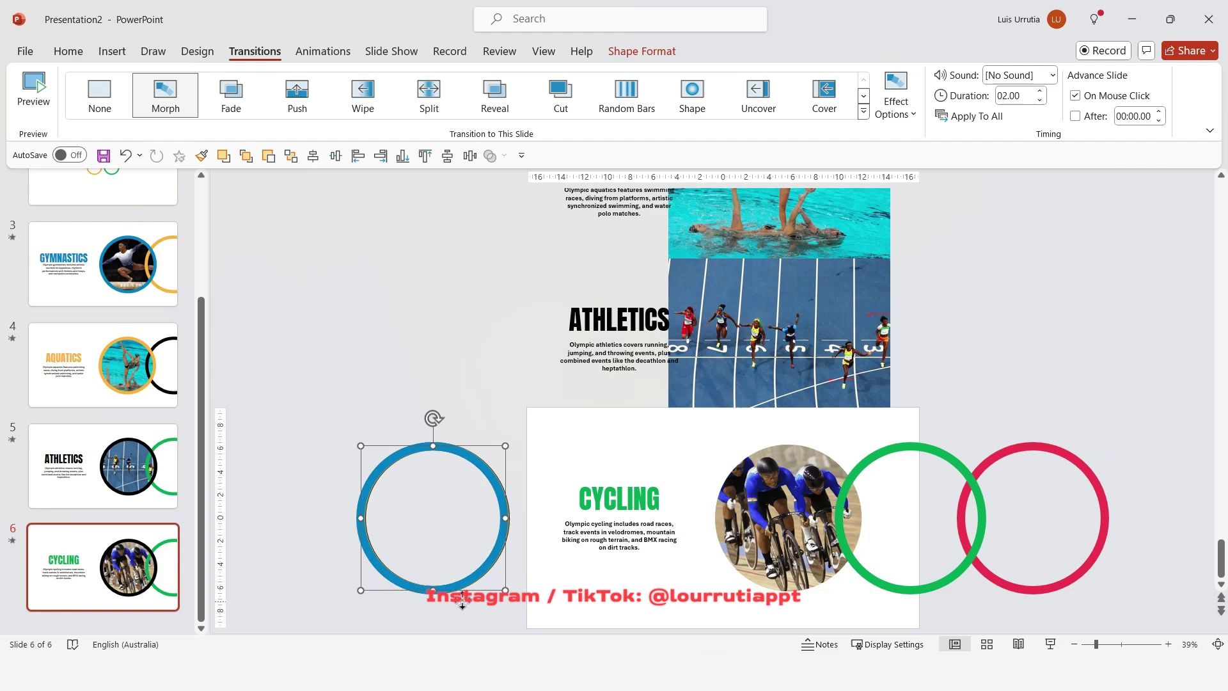
{"action": "left_click", "coordinate": [964, 578]}
{"action": "left_click", "coordinate": [1019, 584], "text": "shift"}
{"action": "left_click_drag", "start_coordinate": [919, 591], "coordinate": [816, 588]}
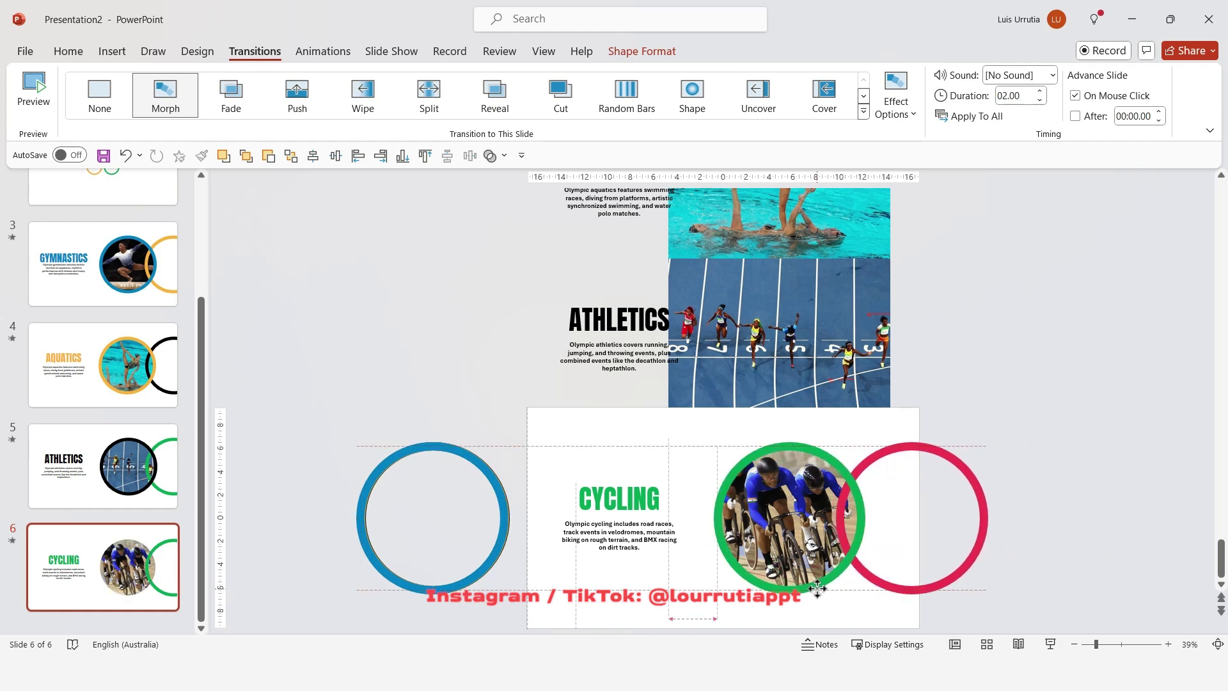
{"action": "left_click", "coordinate": [1062, 510]}
{"action": "key", "text": "ctrl+z"}
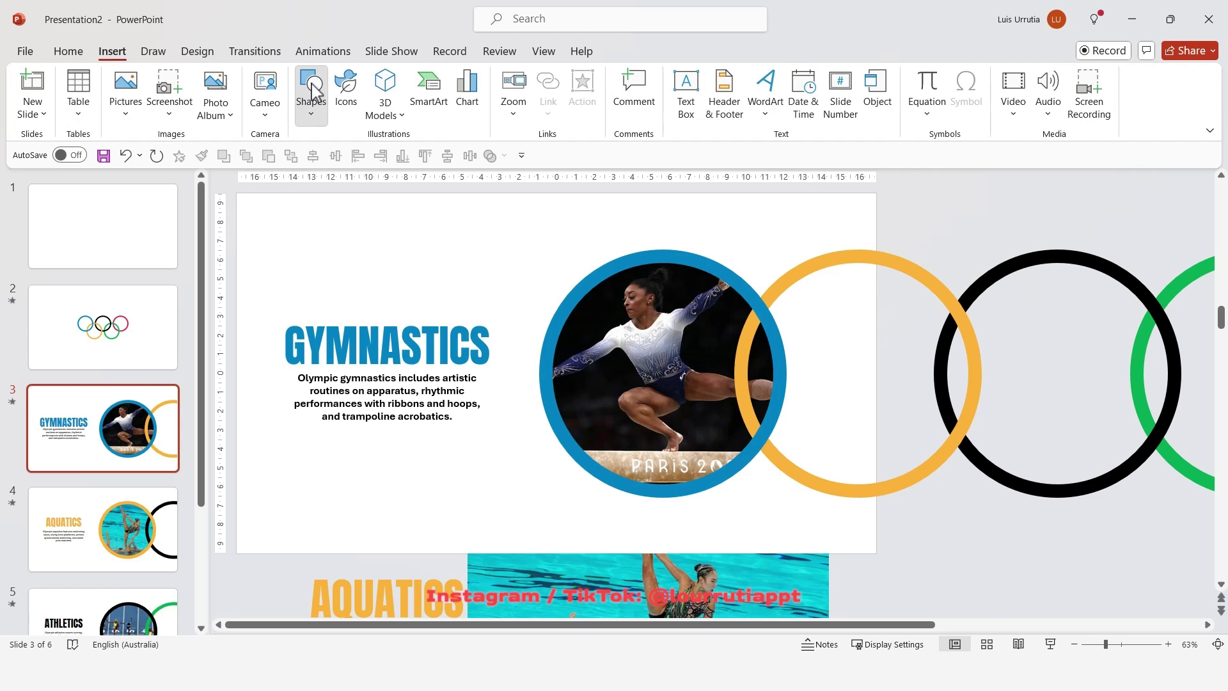
Draw an oval circle on the Gymnastics slide's left and centre it vertically.
{"action": "left_click", "coordinate": [311, 90]}
{"action": "left_click", "coordinate": [368, 168]}
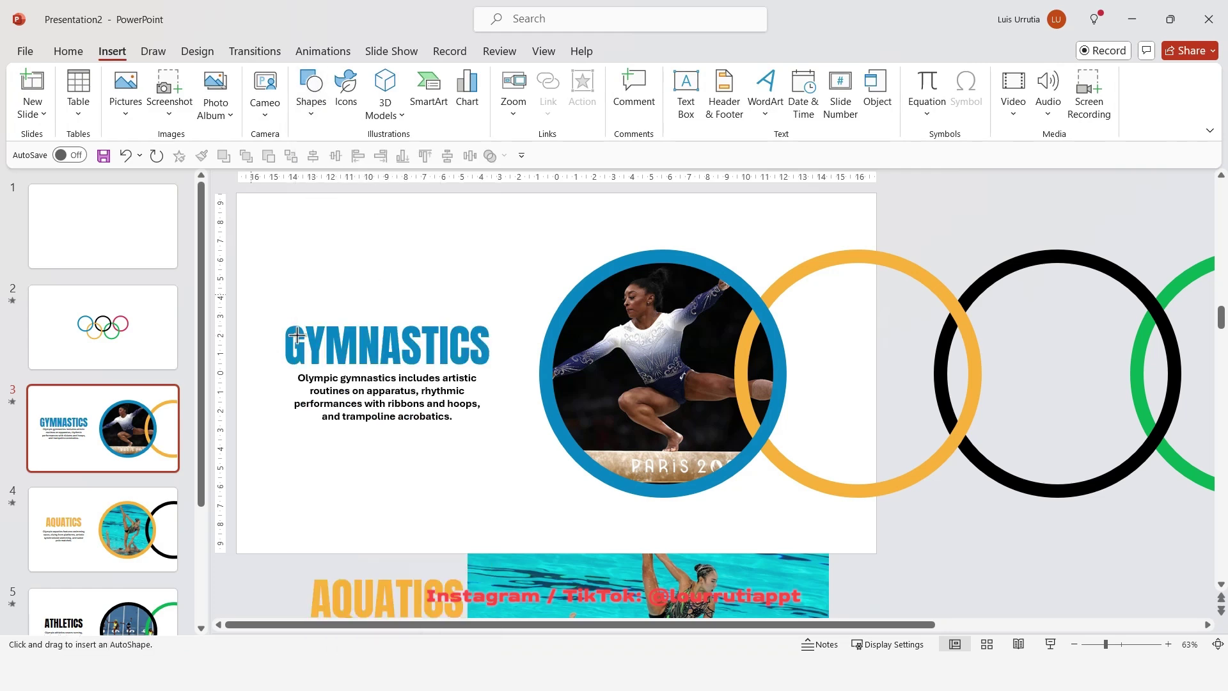
{"action": "left_click_drag", "start_coordinate": [240, 216], "coordinate": [521, 510]}
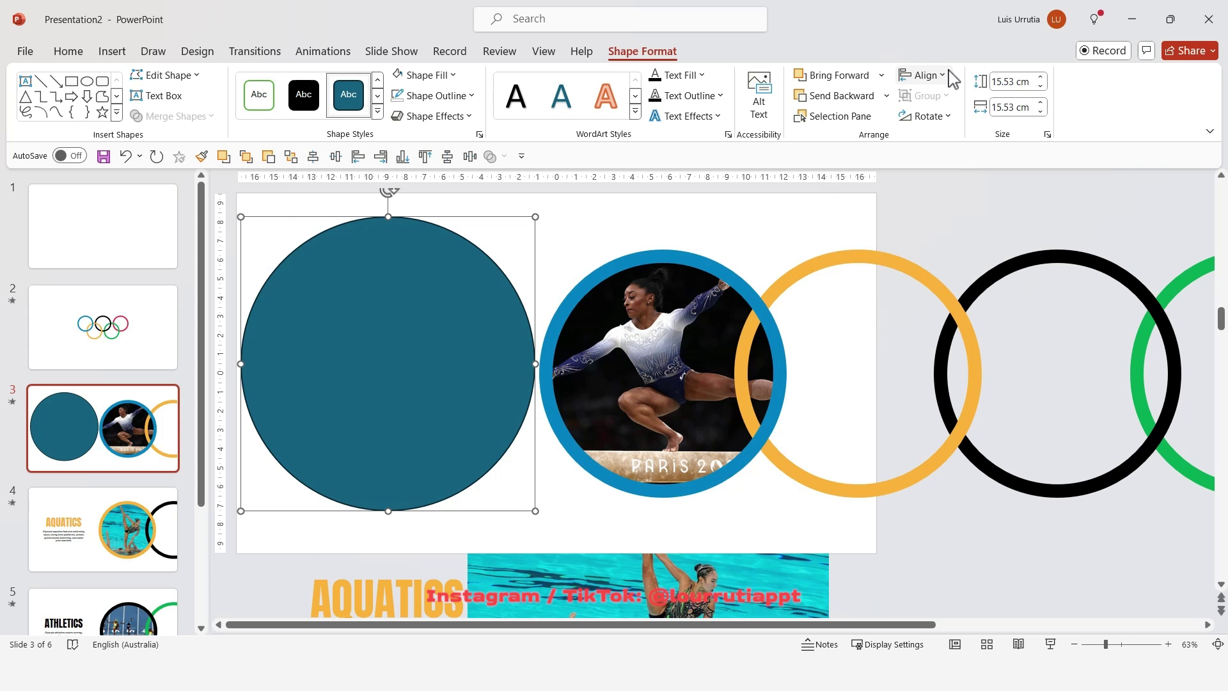
{"action": "left_click", "coordinate": [940, 76]}
{"action": "left_click", "coordinate": [968, 198]}
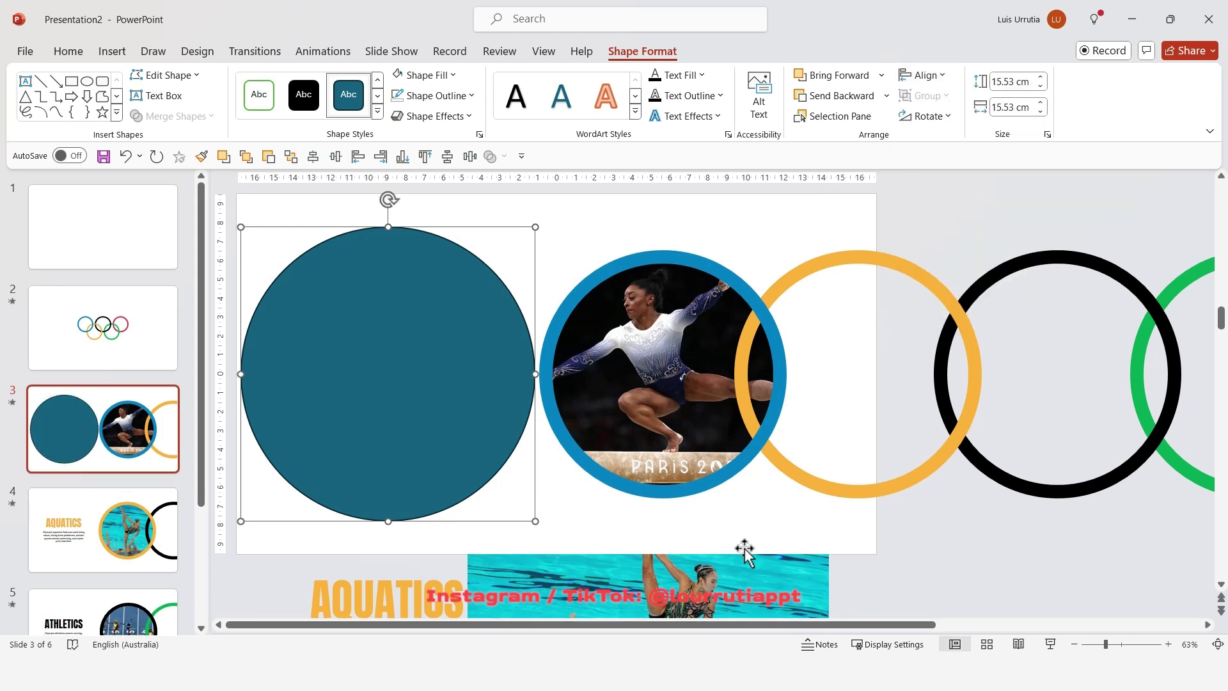
Add two concentric copies of the circle enlarged to 20.18 cm and 24.58 cm.
{"action": "key", "text": "ctrl+v"}
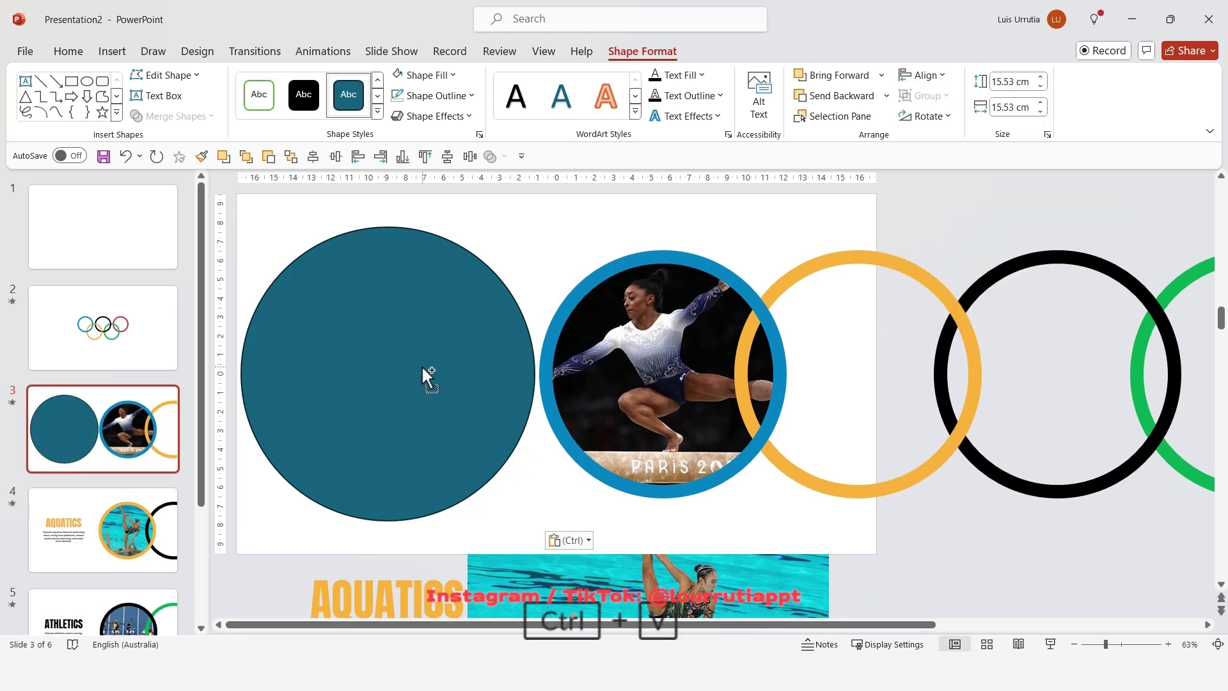
{"action": "left_click_drag", "start_coordinate": [447, 385], "coordinate": [440, 376]}
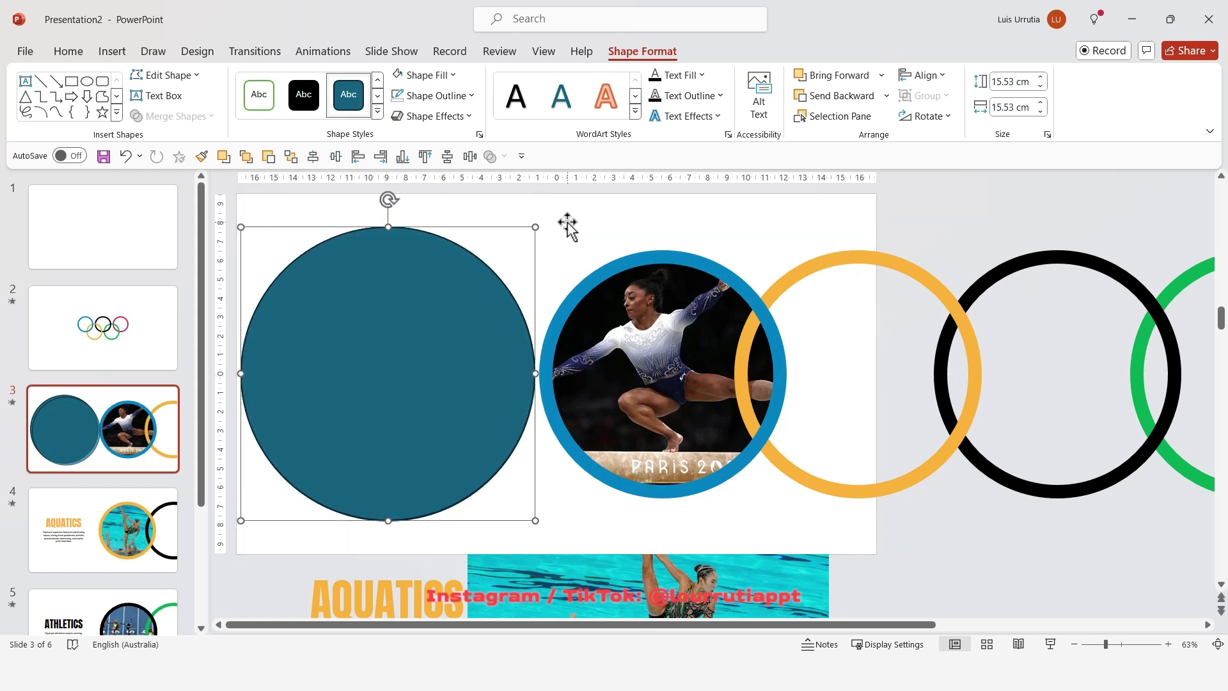
{"action": "left_click_drag", "start_coordinate": [527, 227], "coordinate": [582, 215]}
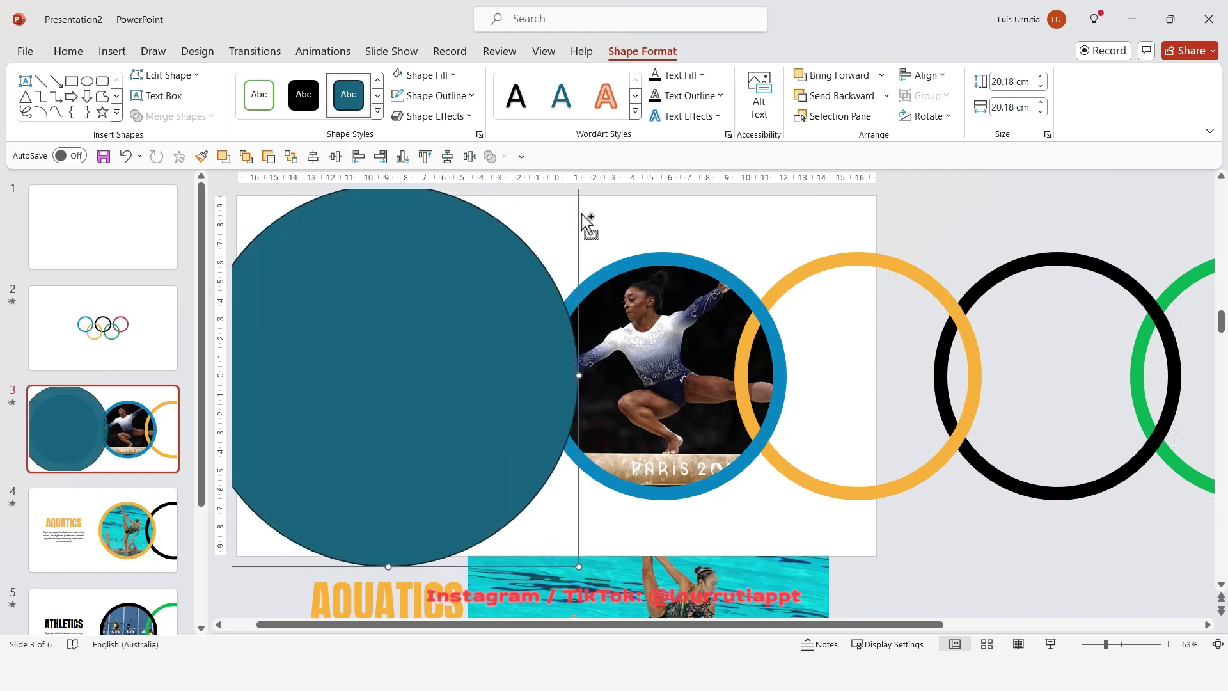
{"action": "key", "text": "ctrl+c"}
{"action": "key", "text": "ctrl+v"}
{"action": "left_click_drag", "start_coordinate": [486, 360], "coordinate": [477, 352]}
{"action": "left_click_drag", "start_coordinate": [616, 200], "coordinate": [659, 184]}
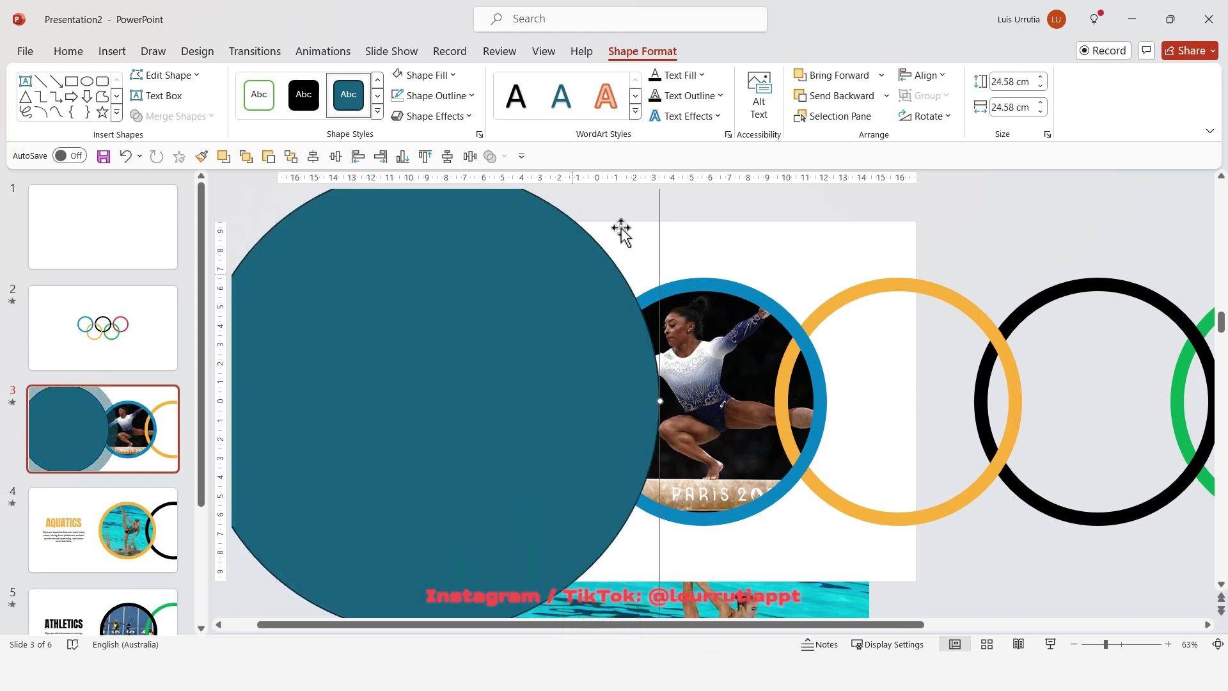
Give the largest circle no fill and a 4½ pt outline.
{"action": "left_click", "coordinate": [453, 75]}
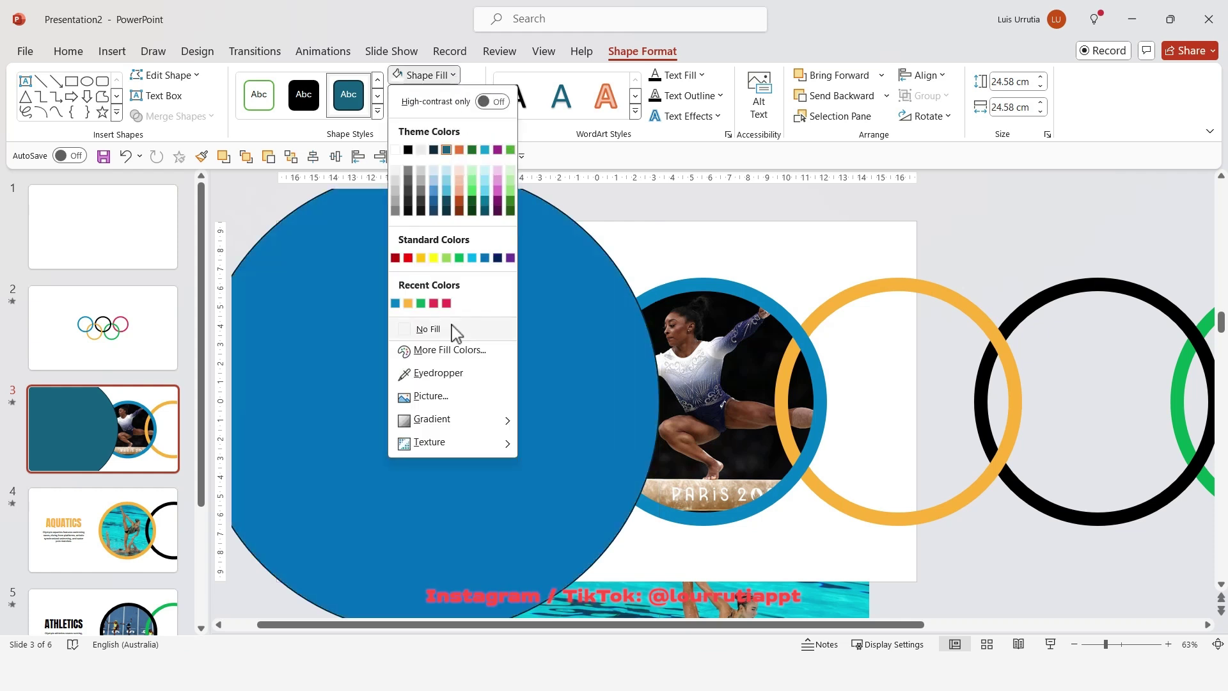
{"action": "left_click", "coordinate": [451, 331]}
{"action": "left_click", "coordinate": [471, 95]}
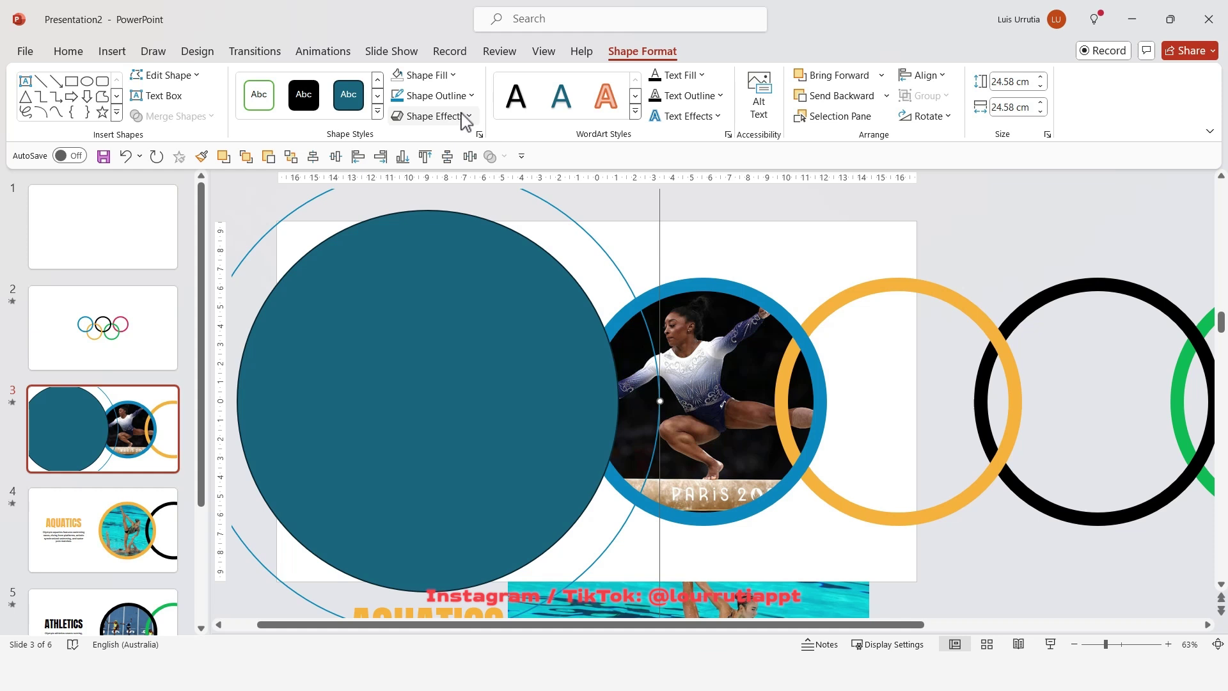
{"action": "left_click", "coordinate": [448, 96]}
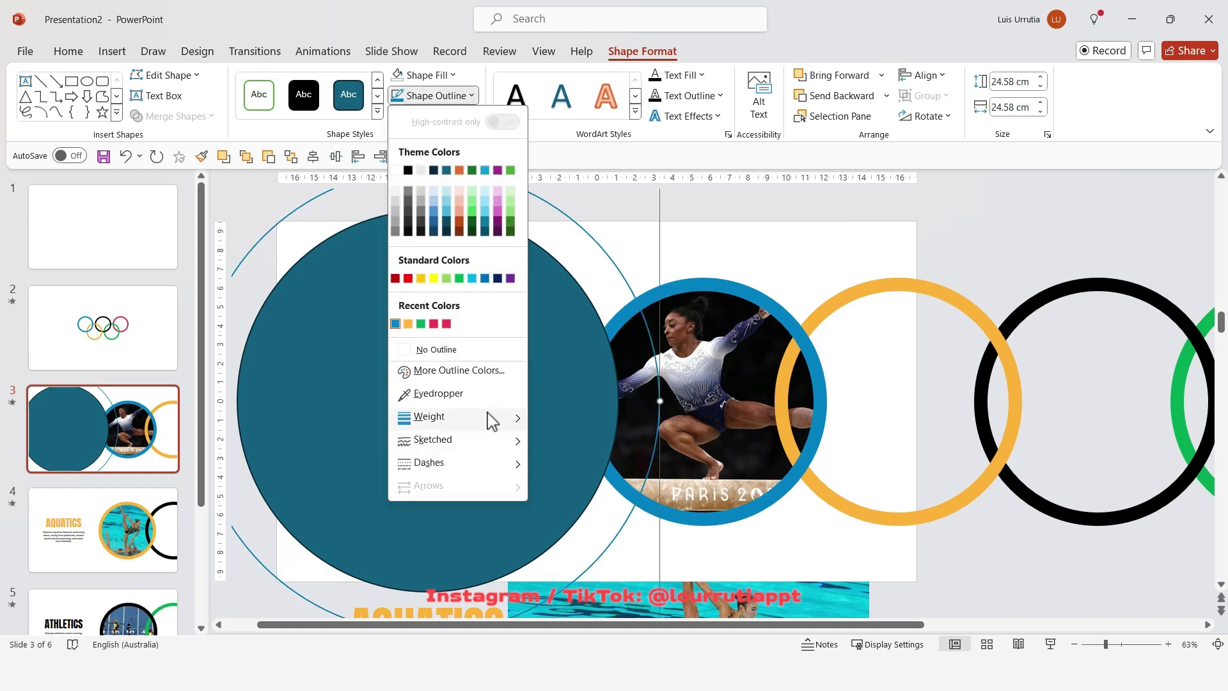
{"action": "mouse_move", "coordinate": [495, 423]}
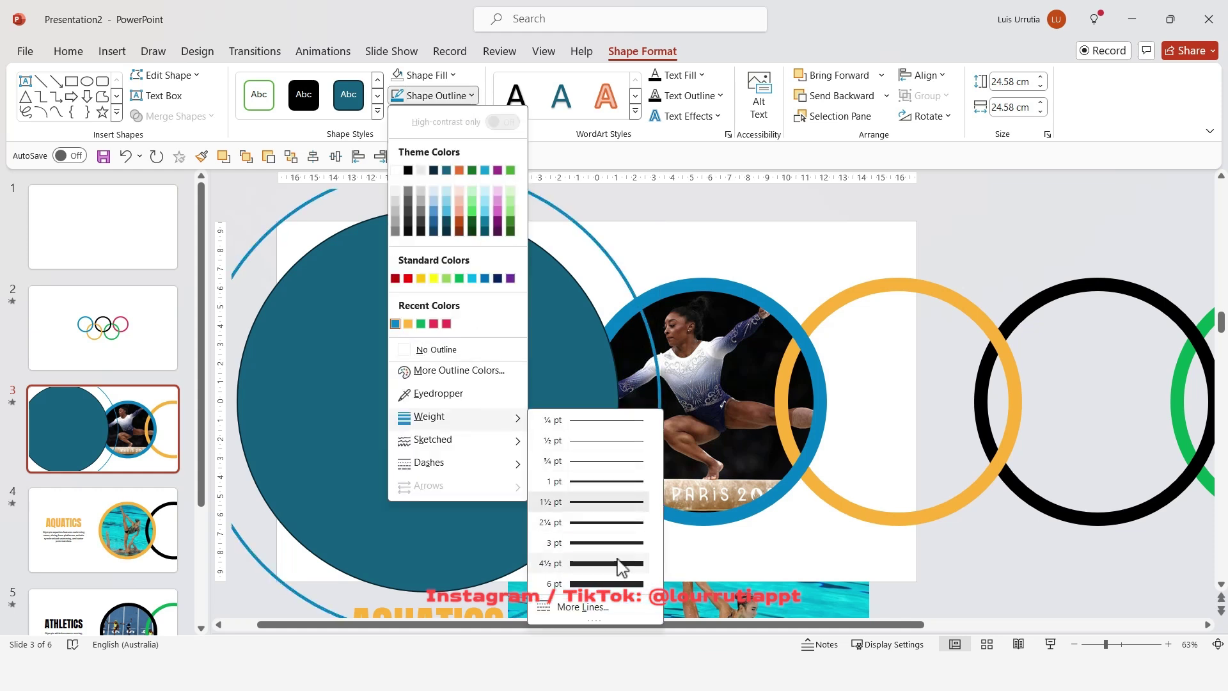
{"action": "left_click", "coordinate": [618, 571]}
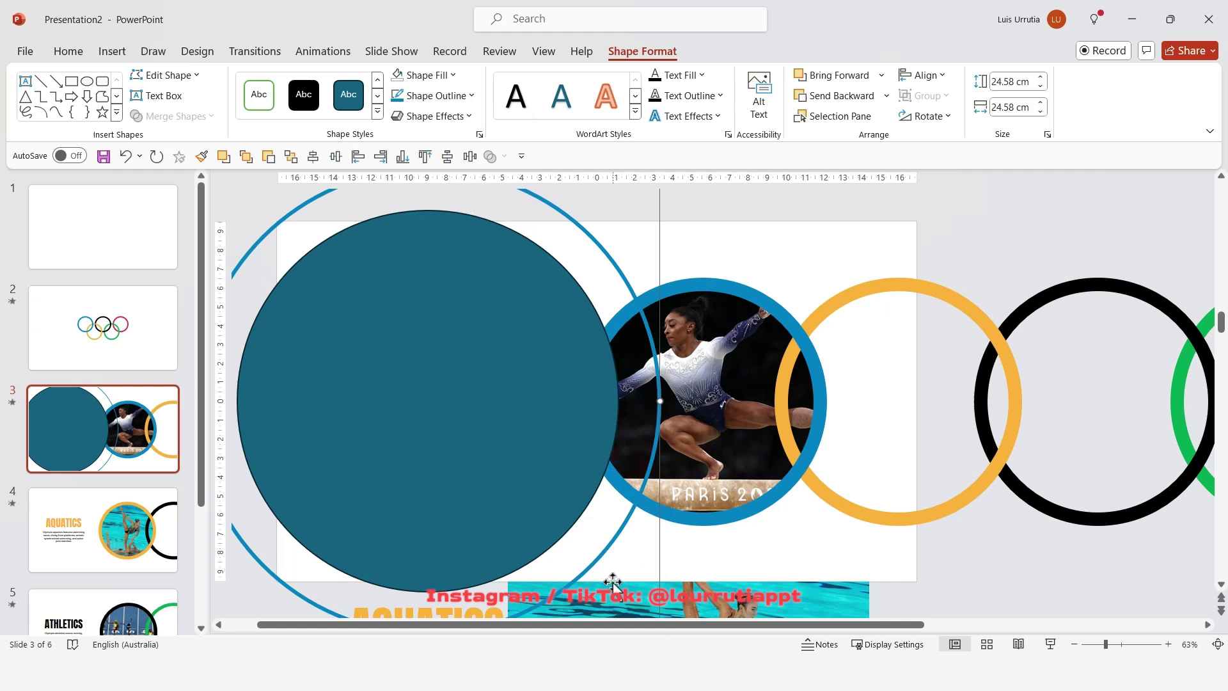
Copy that ring formatting onto the middle and inner circles with Format Painter.
{"action": "left_click", "coordinate": [65, 51]}
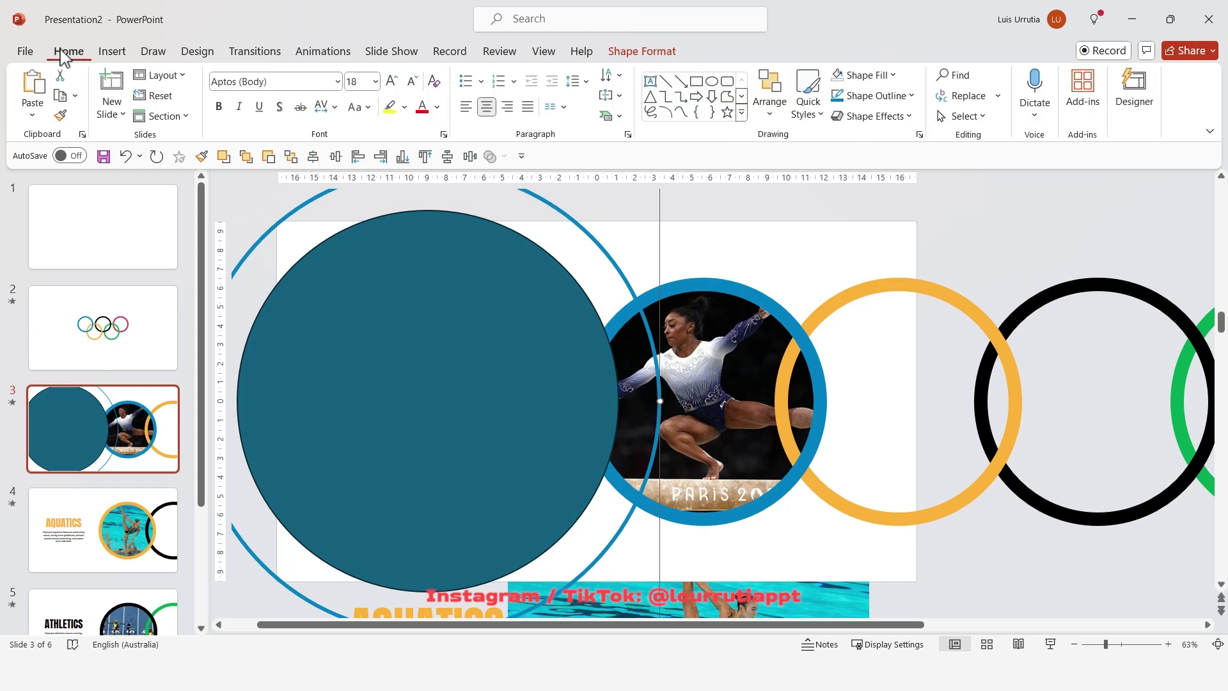
{"action": "double_click", "coordinate": [61, 115]}
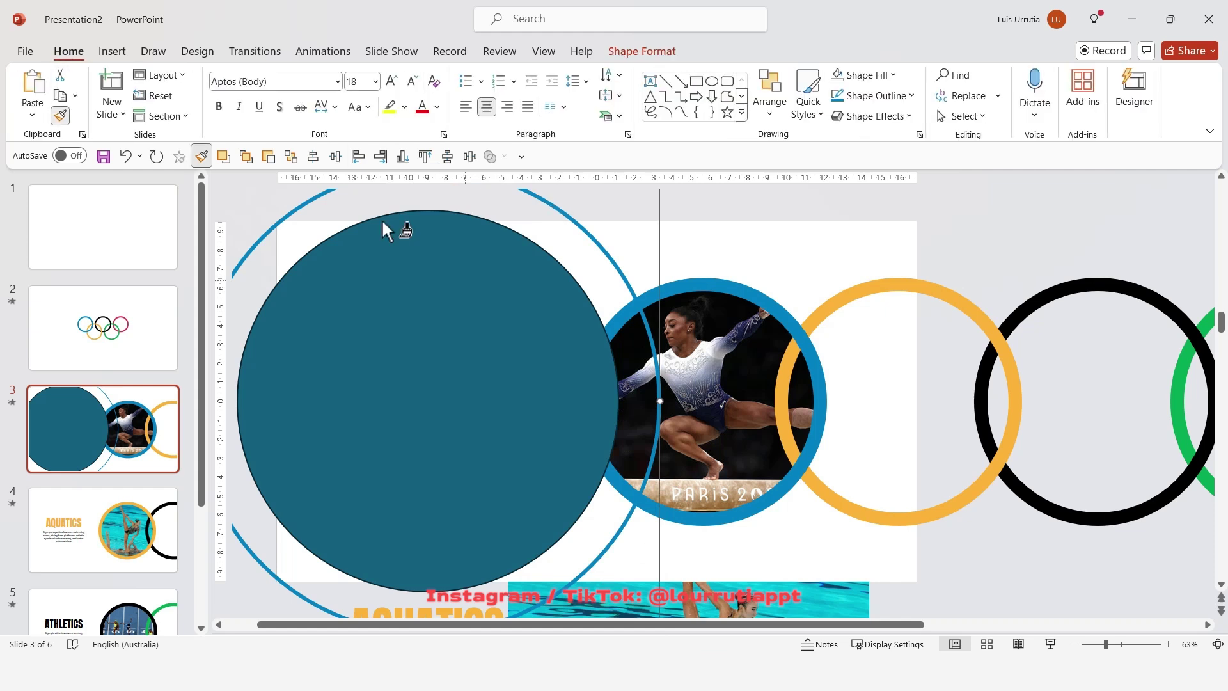
{"action": "left_click", "coordinate": [466, 281]}
{"action": "left_click", "coordinate": [401, 343]}
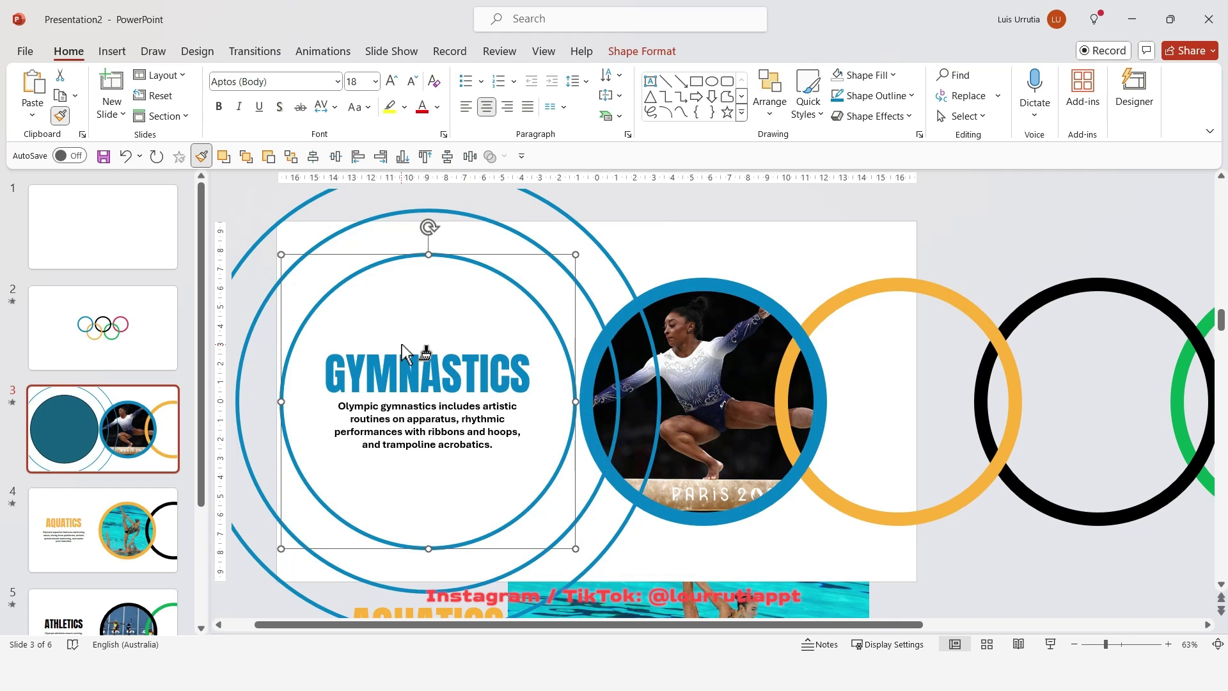